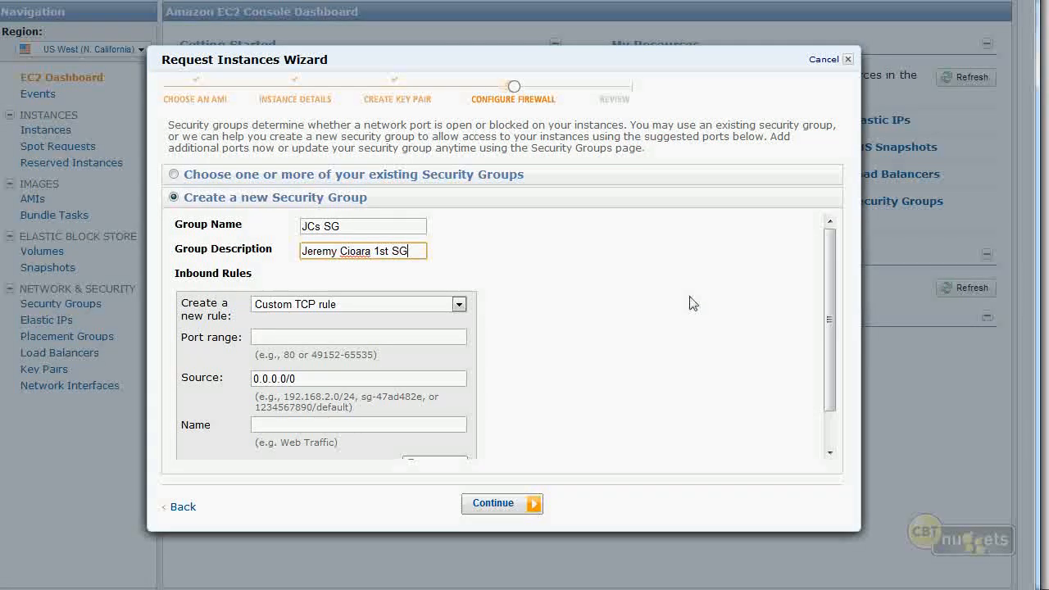
- Try a custom TCP inbound rule for port 80 in the new security group
left_click_drag(829, 321, 829, 356)
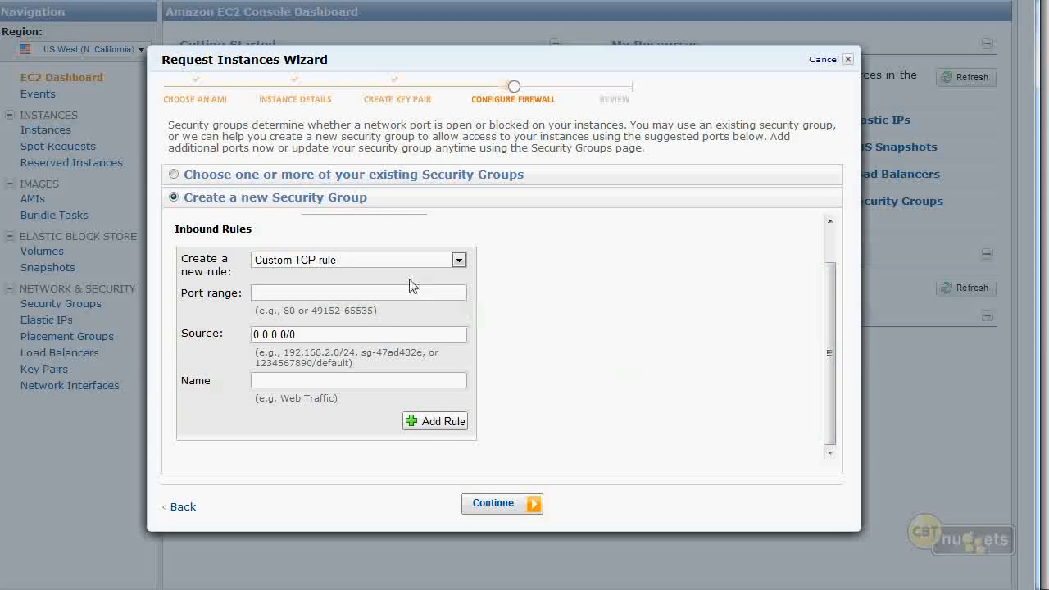
left_click(384, 260)
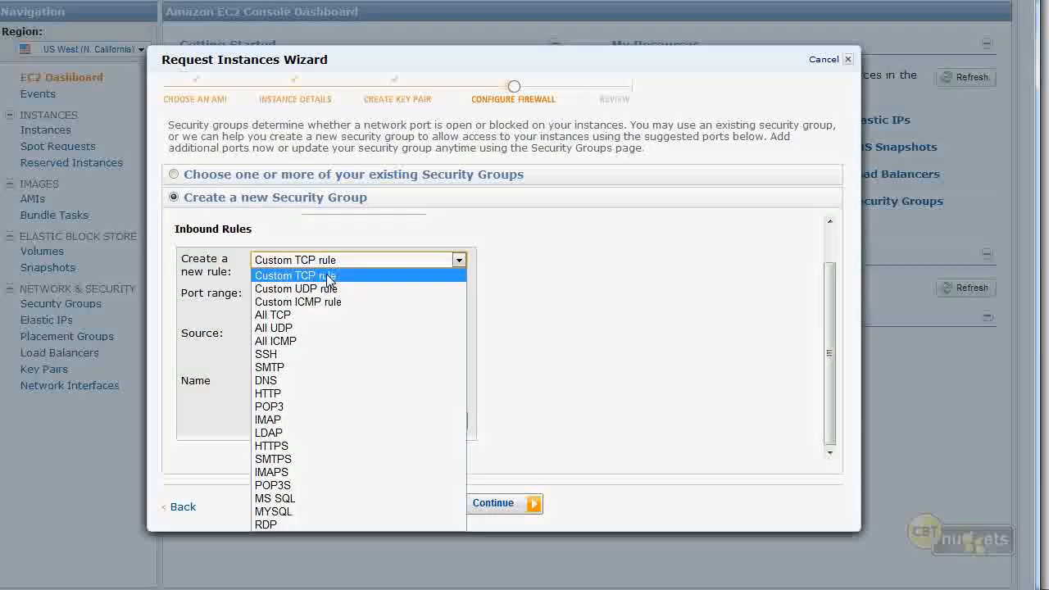
left_click(328, 278)
left_click(319, 292)
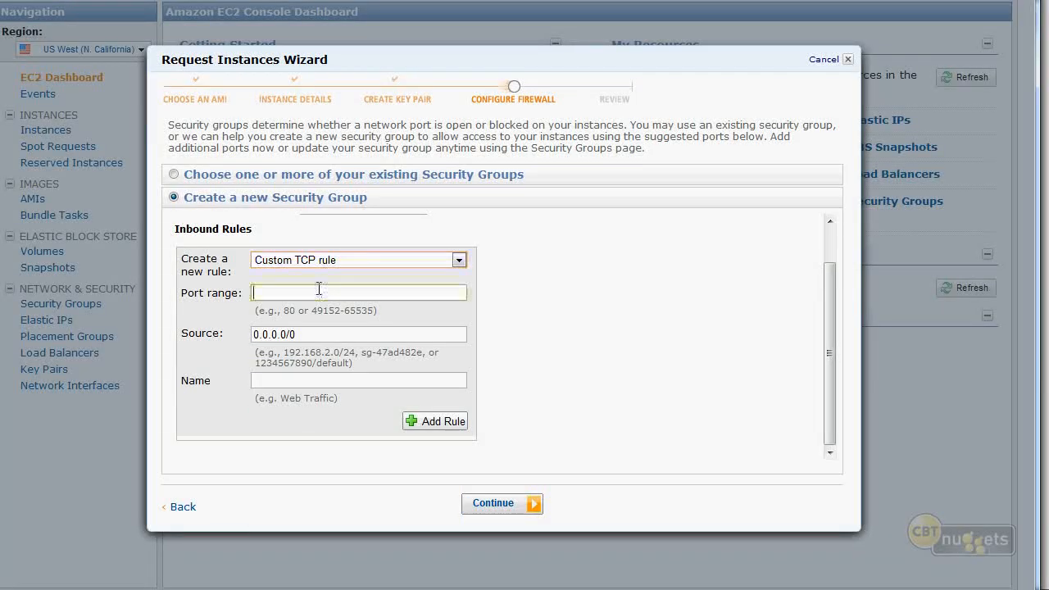
type("80")
- Try the HTTP and RDP presets as the type of the new inbound rule
left_click(394, 260)
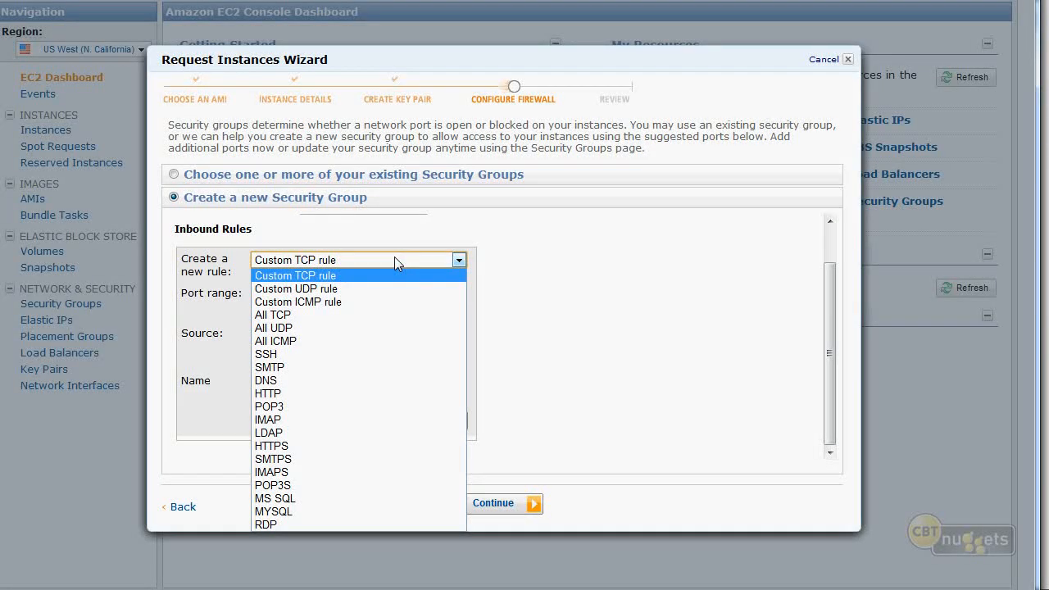
left_click(288, 394)
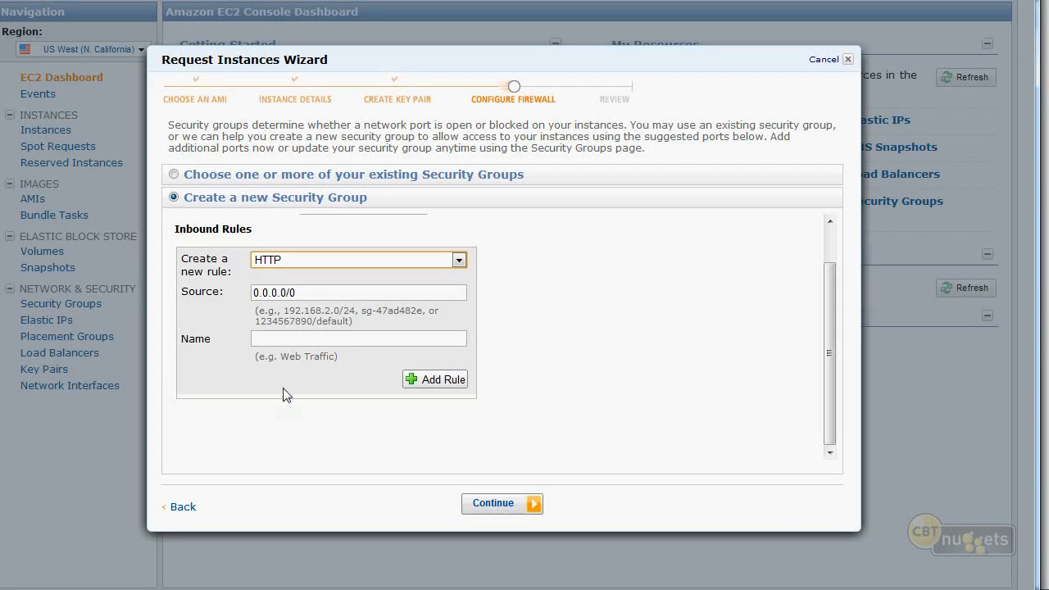
left_click(309, 258)
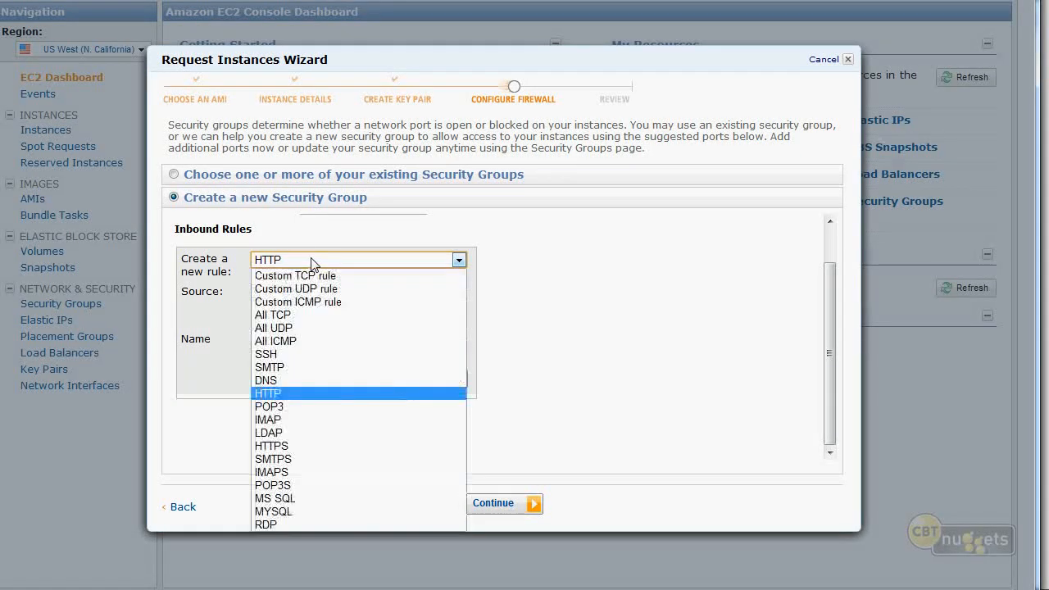
left_click(281, 525)
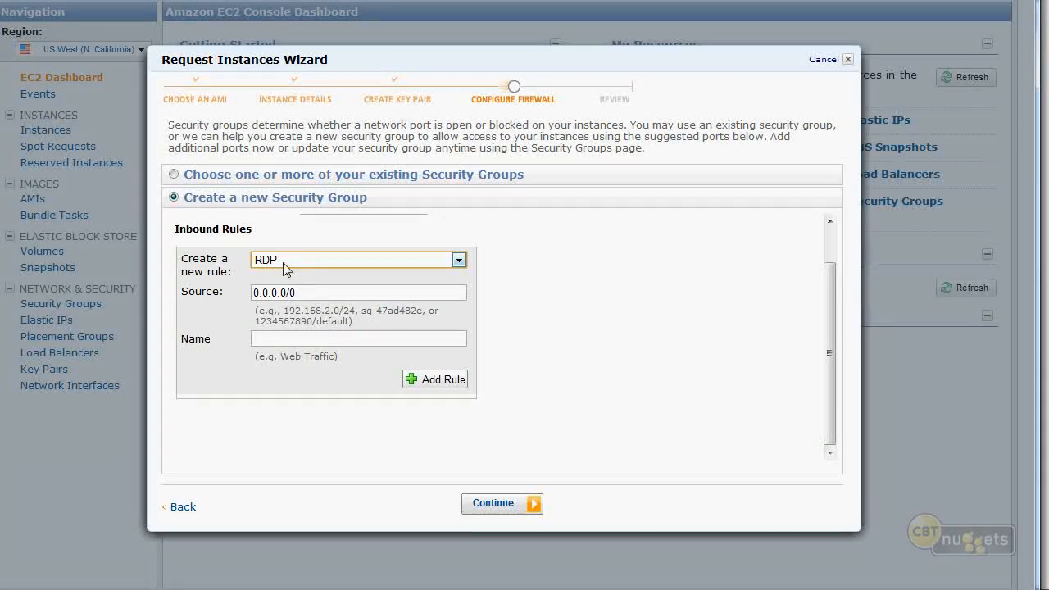
left_click(320, 259)
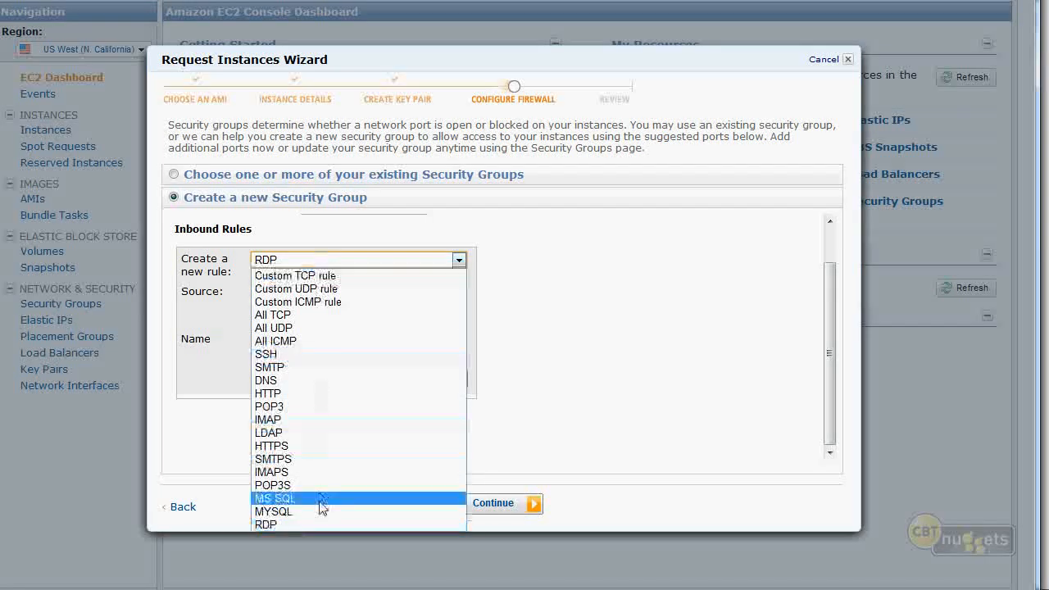
left_click(282, 524)
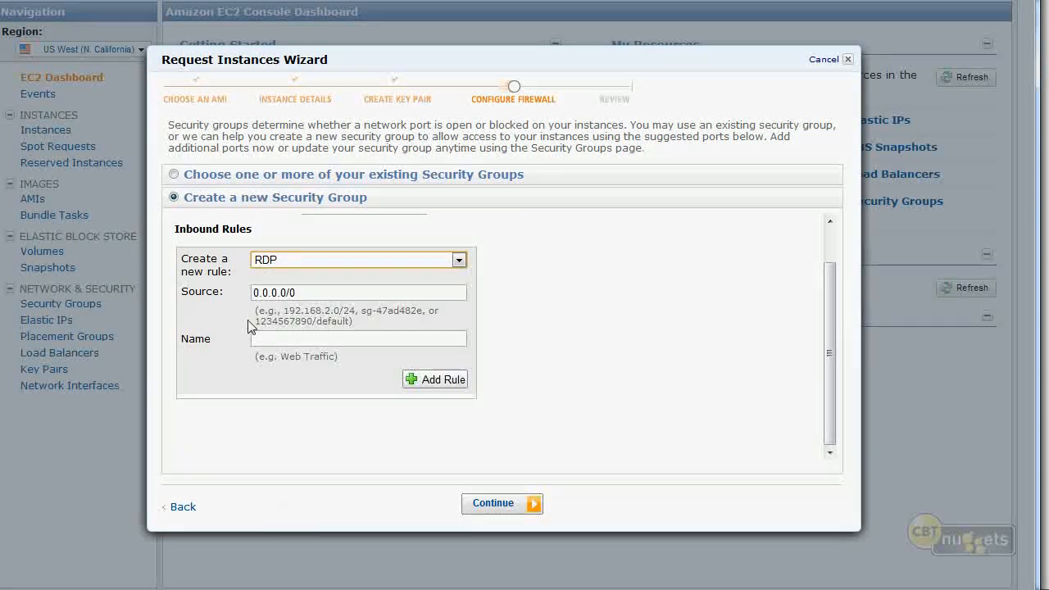
- Set the new inbound rule's type to SSH and its source to 68.55.77.29
left_click(387, 259)
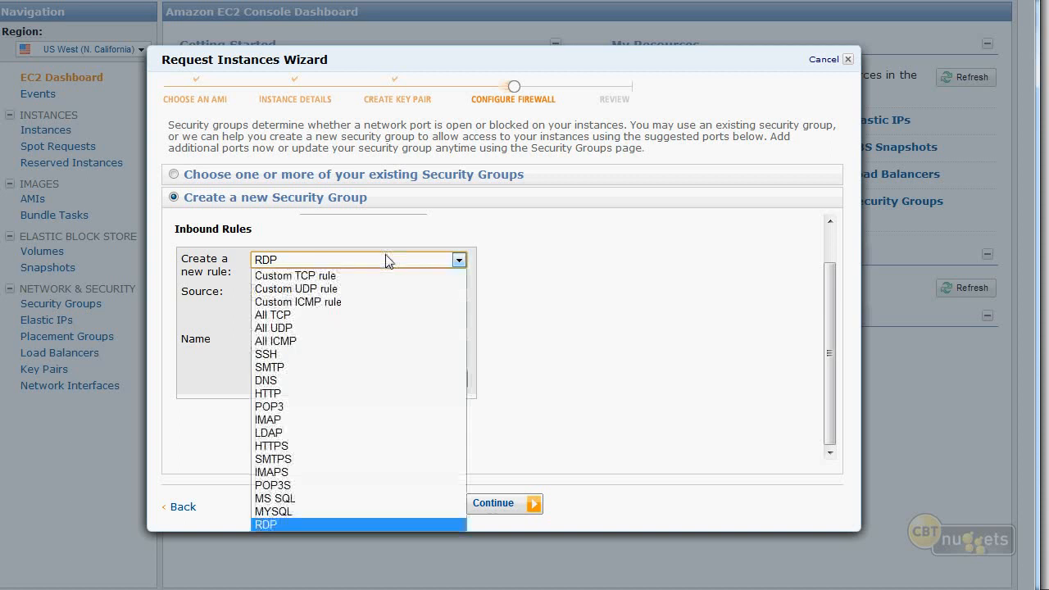
left_click(346, 354)
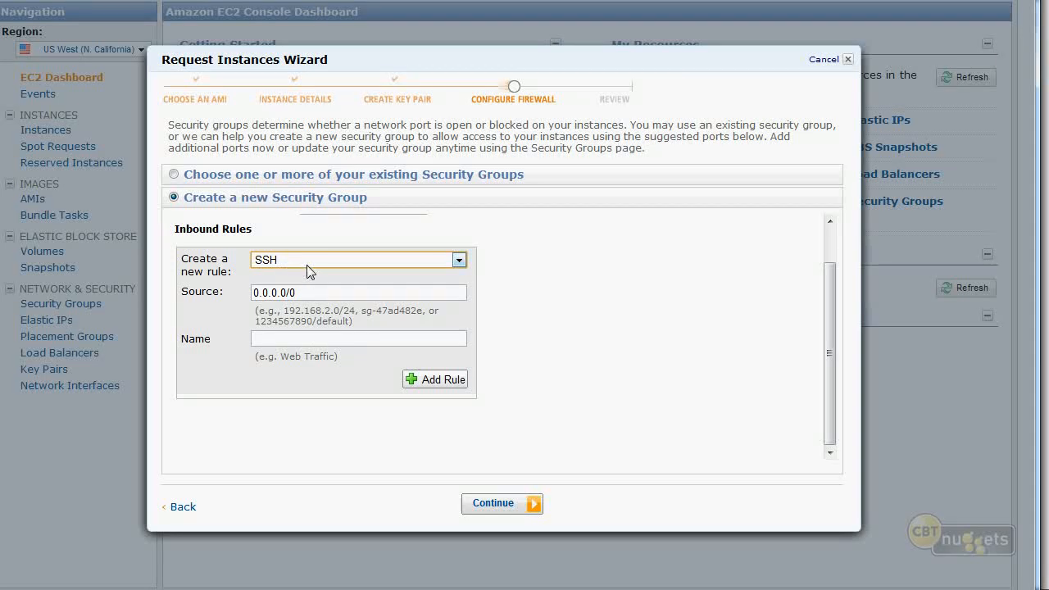
left_click(297, 292)
triple_click(295, 292)
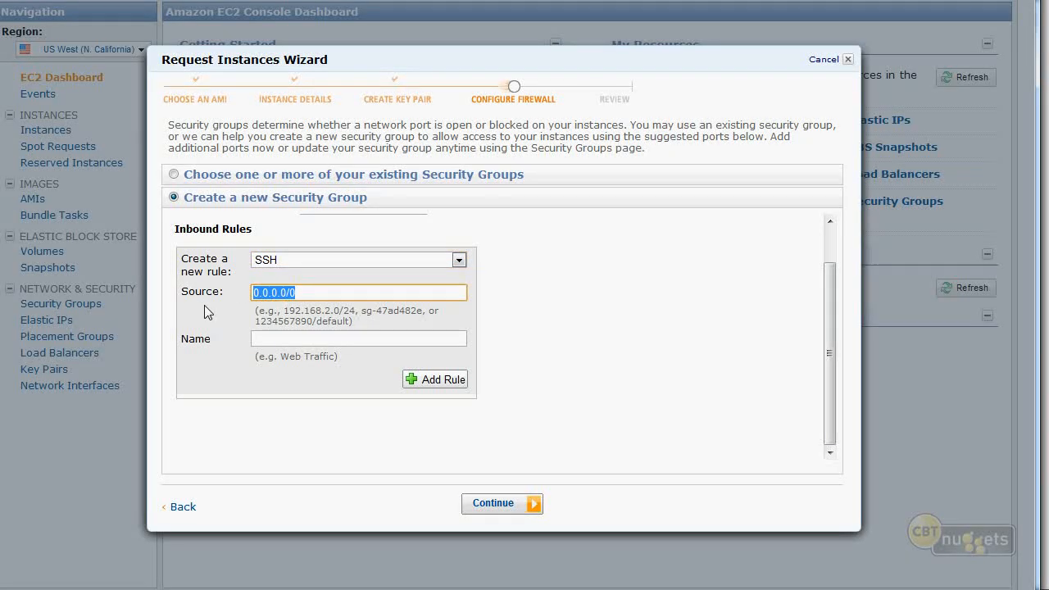
left_click(318, 296)
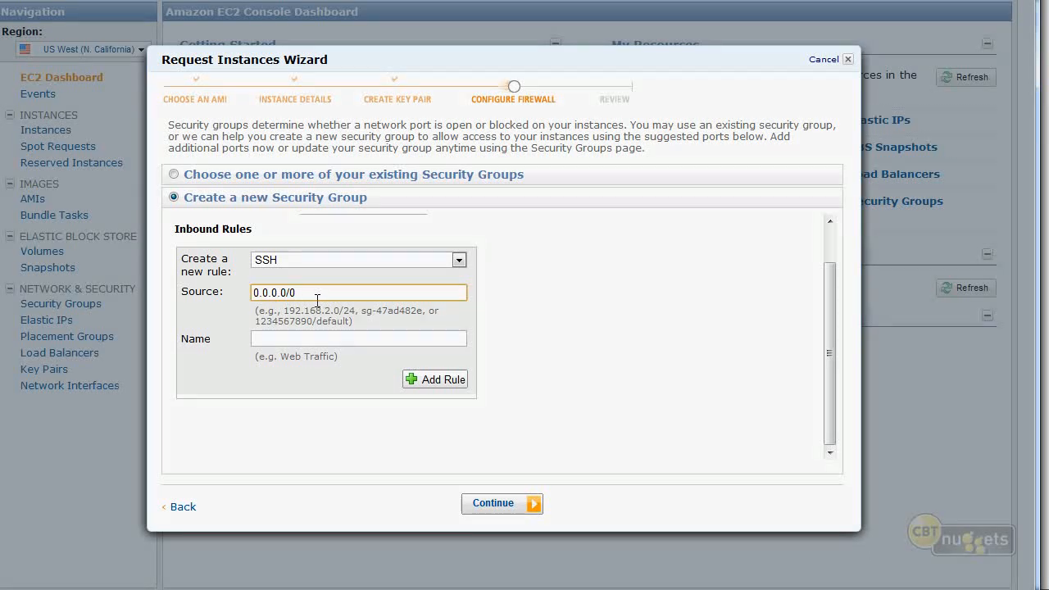
mouse_move(297, 293)
left_mouse_down()
mouse_move(251, 293)
mouse_move(295, 293)
left_mouse_up()
left_click(254, 293)
left_click(317, 288)
left_click_drag(317, 289, 236, 291)
type("68.55.77.29")
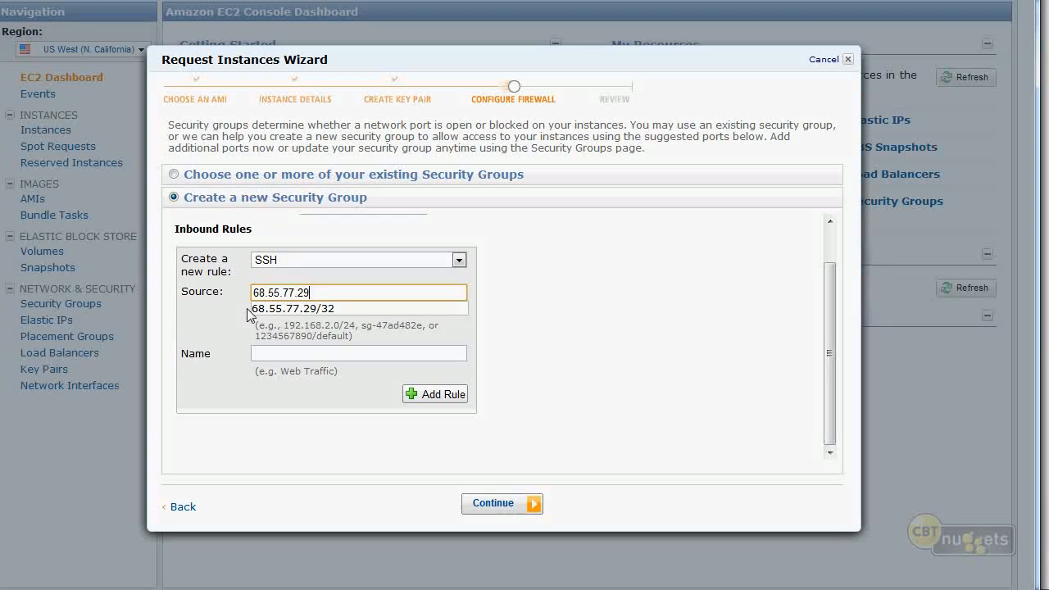
- Change the SSH rule's source to the network 68.55.77.0/24
key("BackSpace")
key("BackSpace")
type("9/")
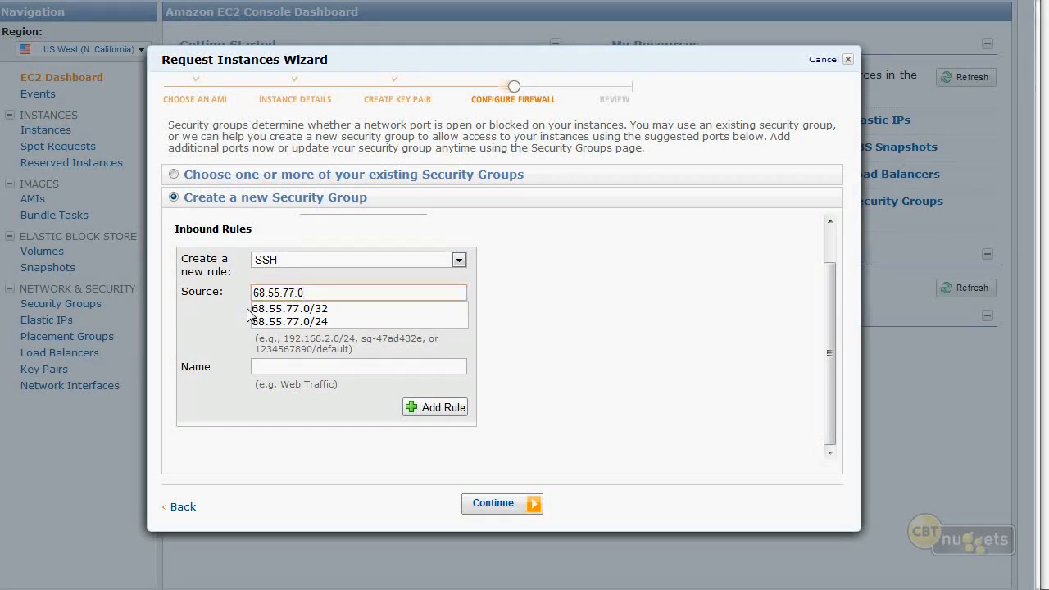
left_click(428, 293)
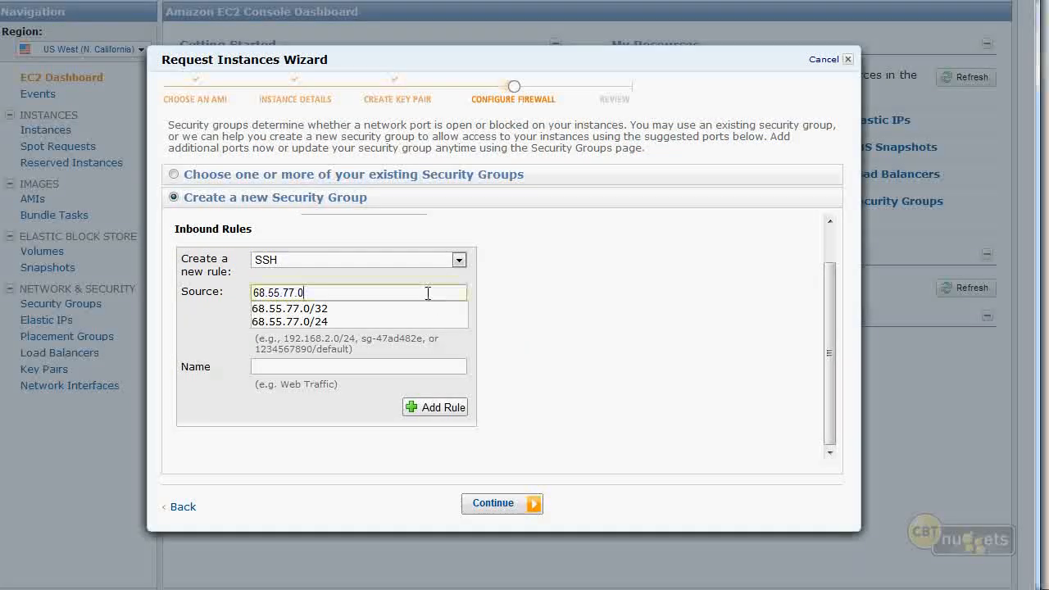
left_click(427, 294)
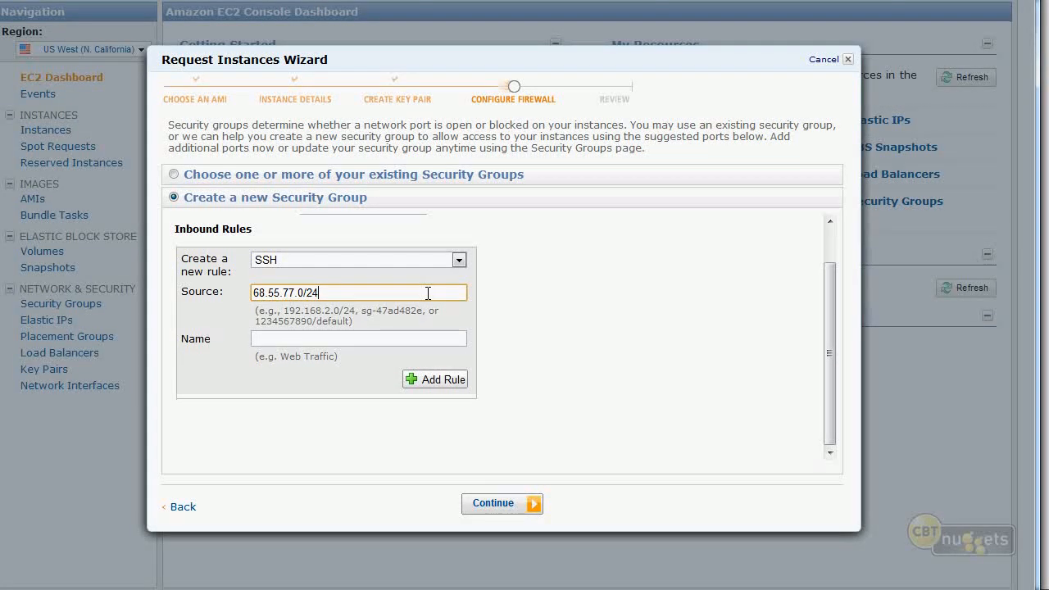
left_click_drag(353, 292, 214, 272)
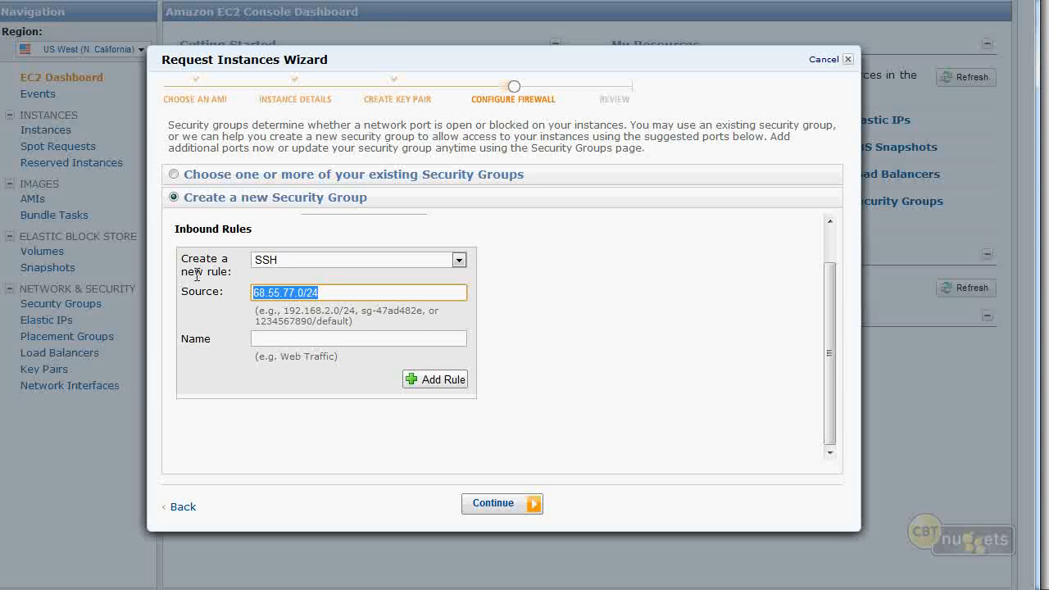
left_click_drag(295, 293, 252, 295)
left_click_drag(321, 294, 299, 295)
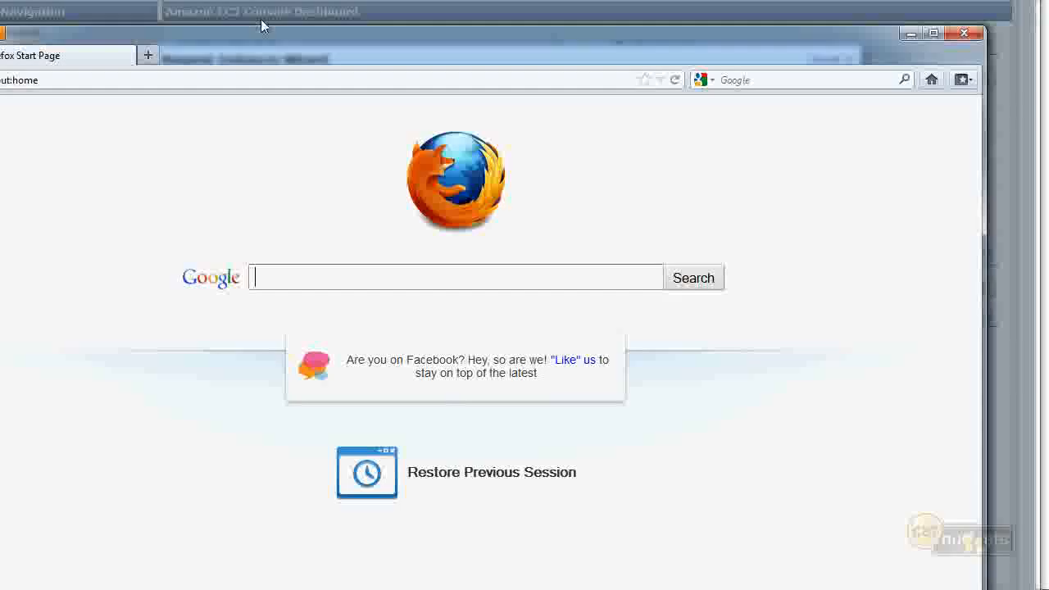
- Switch to Firefox, search Google for "whats my ip" and copy the public IP address
left_click_drag(277, 39, 304, 6)
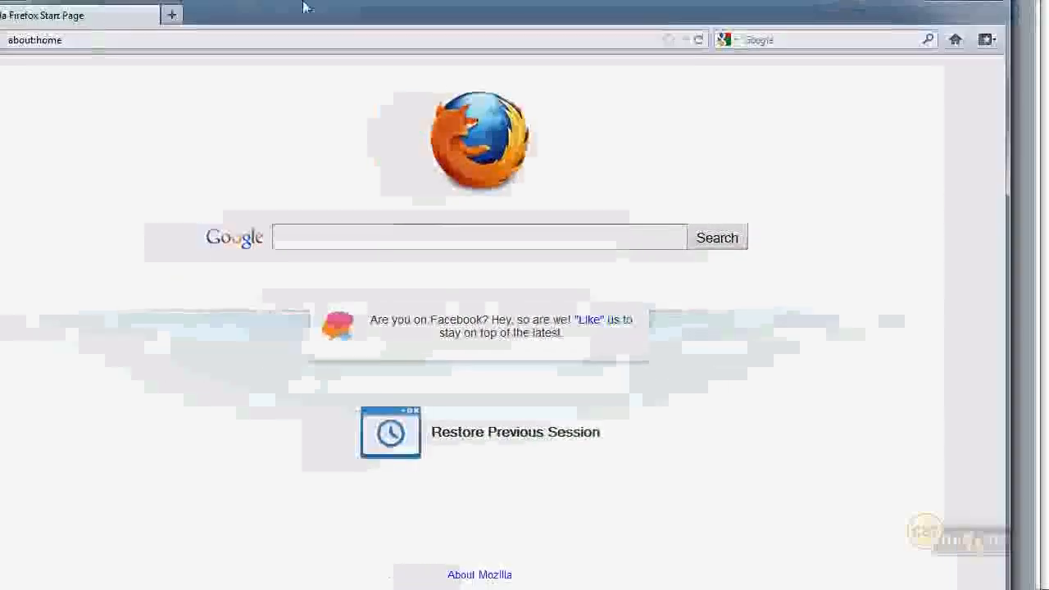
left_click(322, 235)
type("whats my ip")
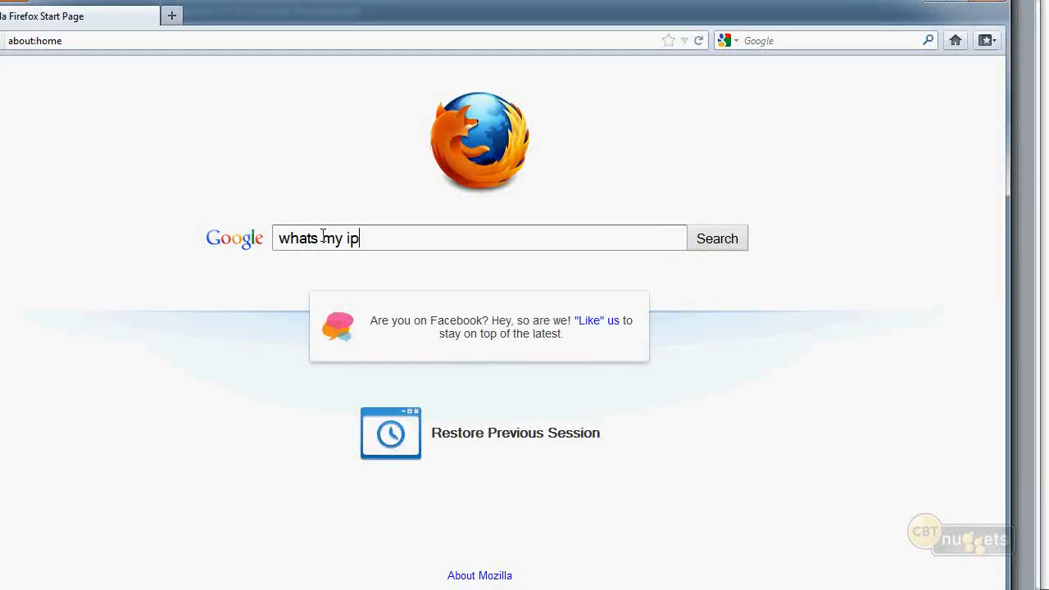
key("Return")
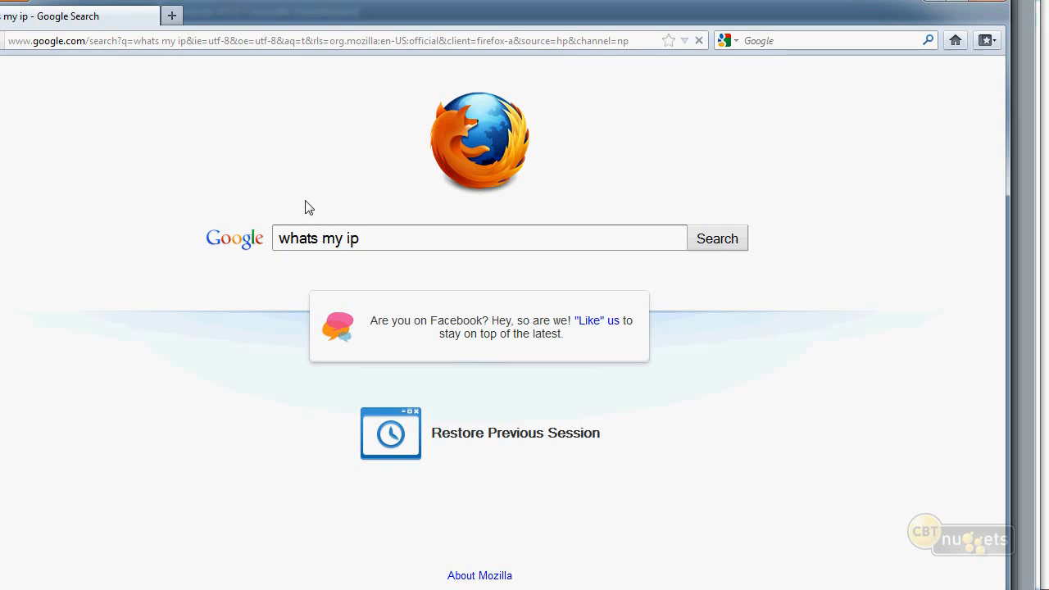
left_click_drag(382, 217, 284, 212)
key("ctrl+c")
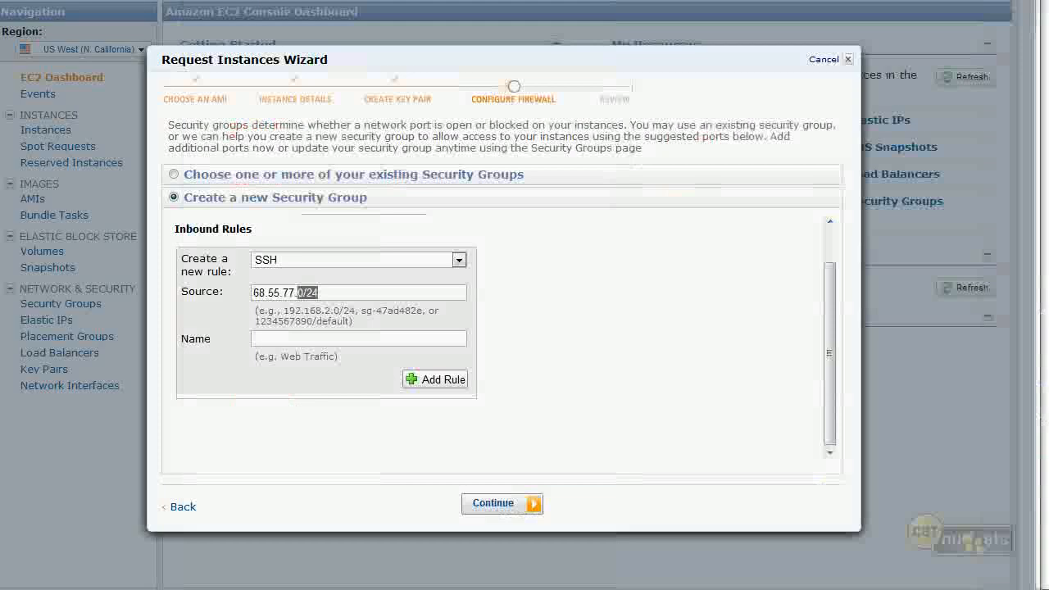
- Replace the SSH rule's source with the copied public IP address followed by /32
left_click_drag(451, 293, 222, 296)
key("ctrl+v")
type("/32")
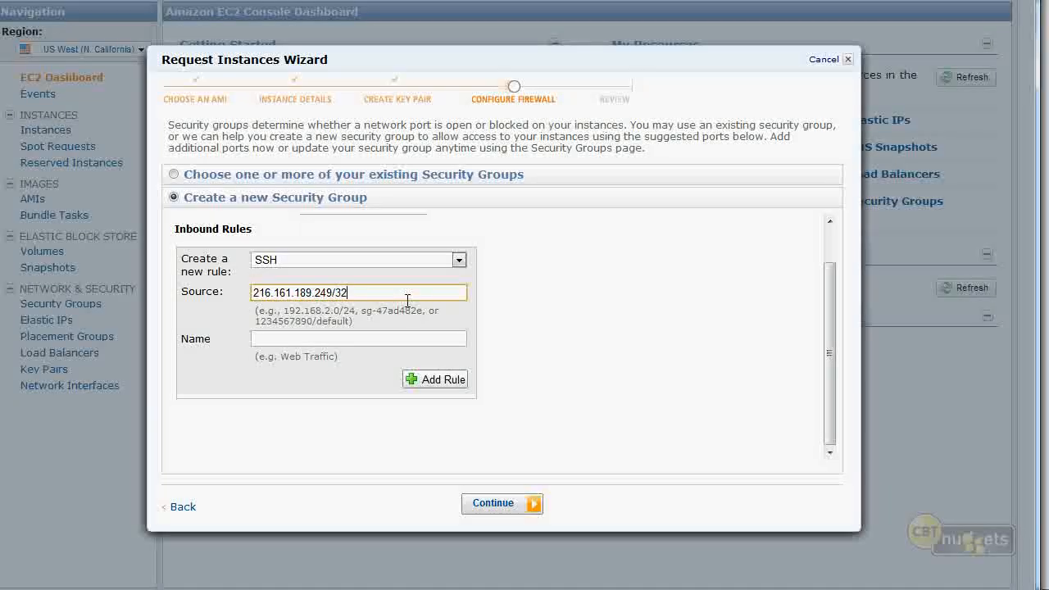
double_click(343, 294)
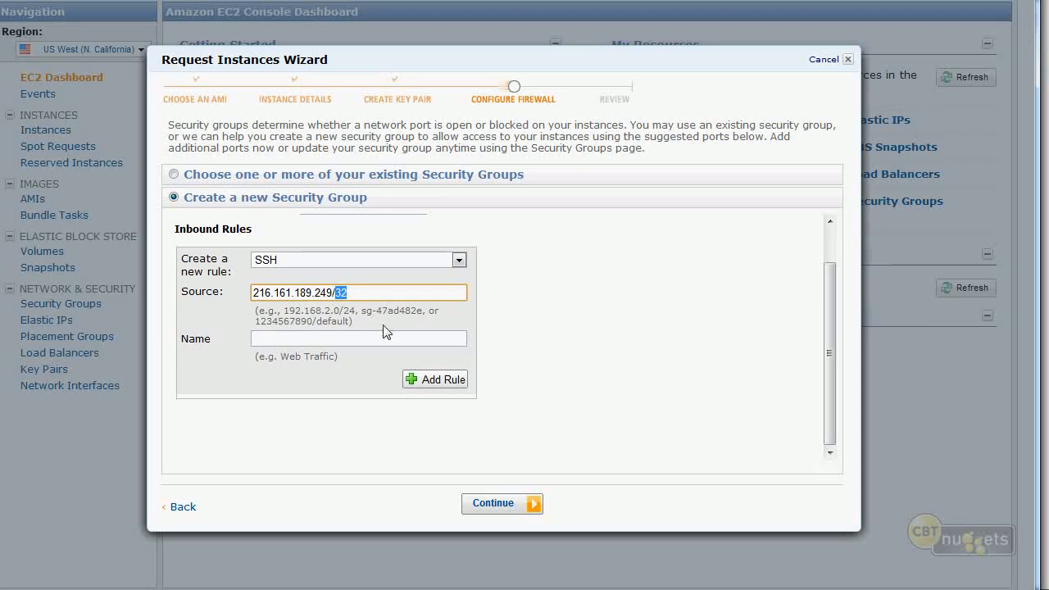
- Name the SSH rule "SSH from My House" and add it to the security group
left_click(356, 334)
type("SSH from My House")
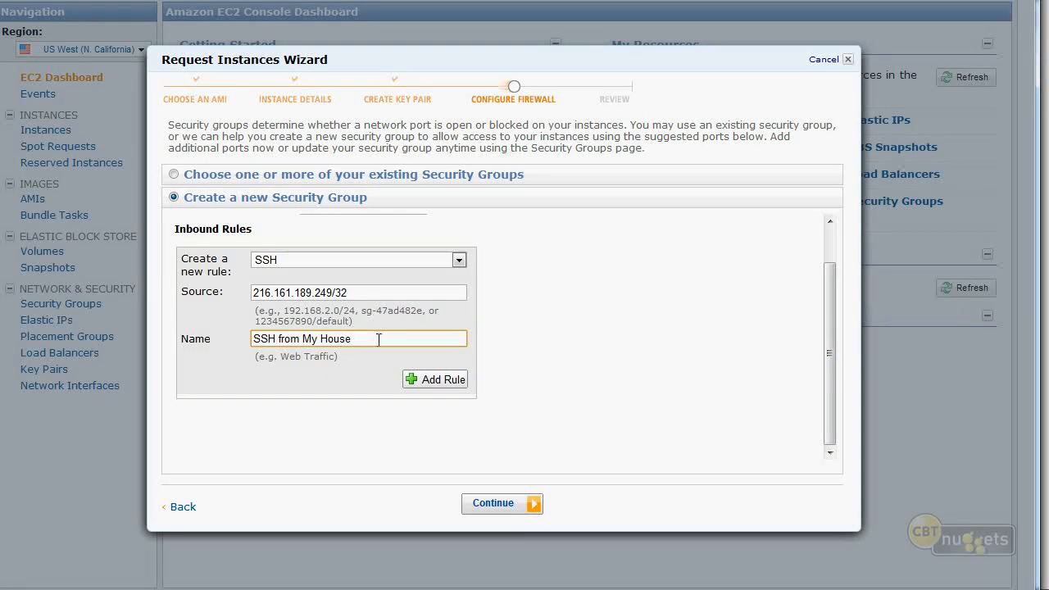
left_click(419, 379)
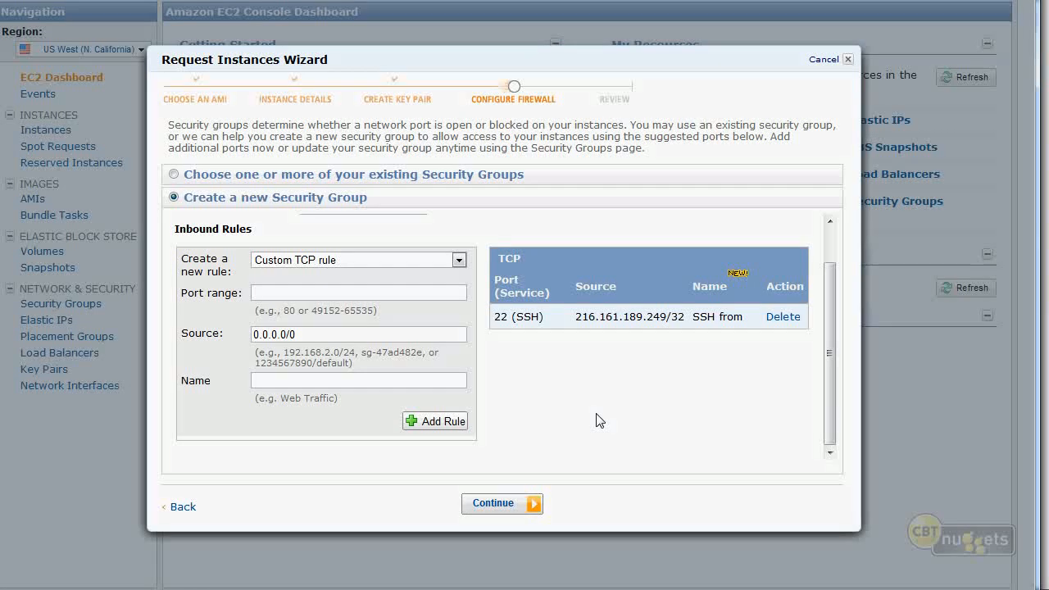
- Add an HTTP inbound rule for source 0.0.0.0/0 named "Web Traffic from All"
left_click(336, 293)
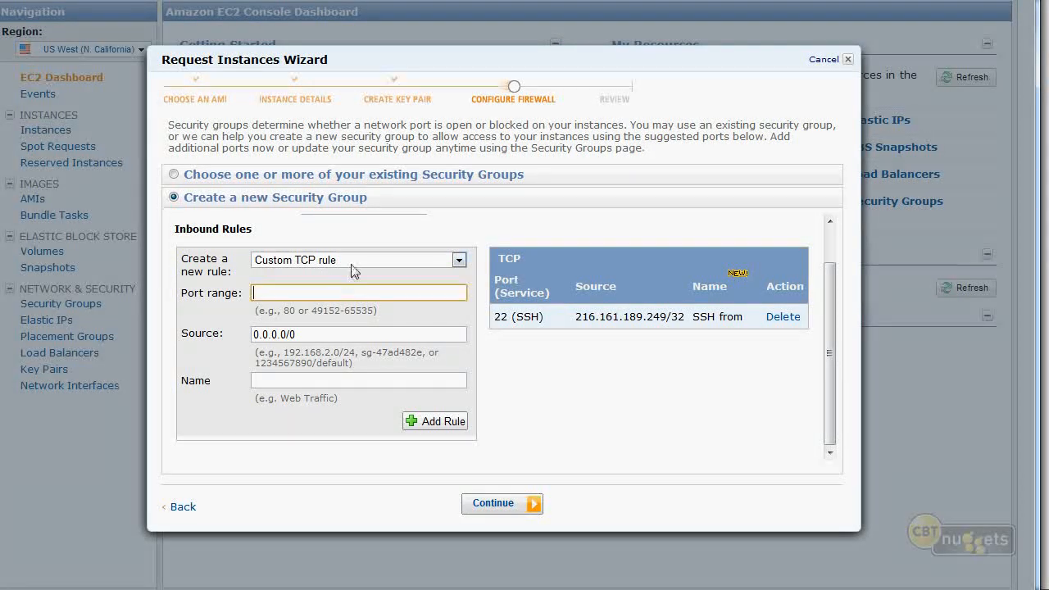
left_click(352, 262)
left_click(295, 393)
left_click_drag(320, 292, 255, 293)
left_click(276, 339)
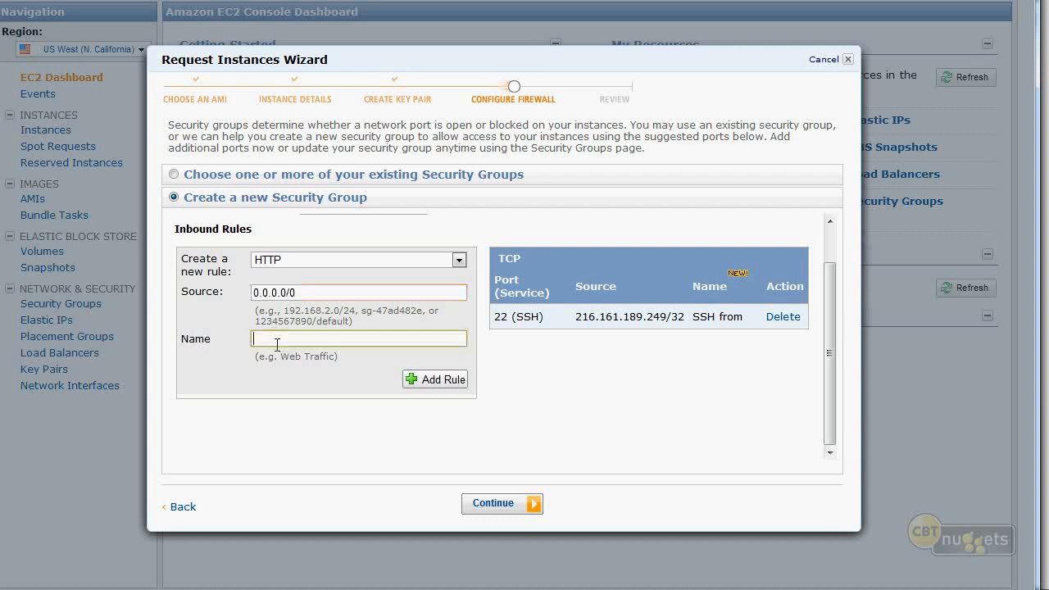
type("Web Traffic from All")
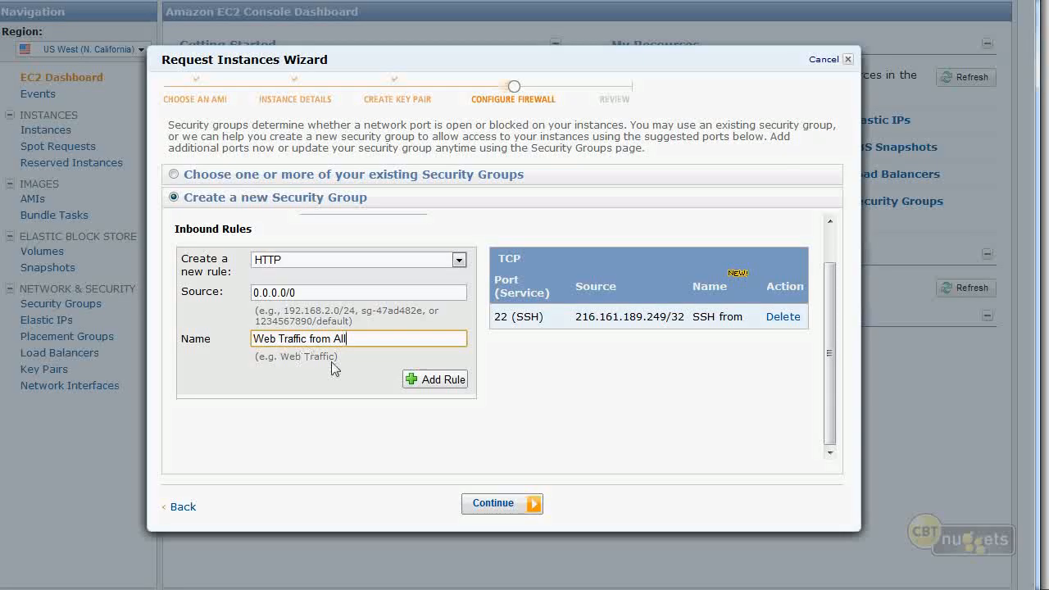
left_click(416, 384)
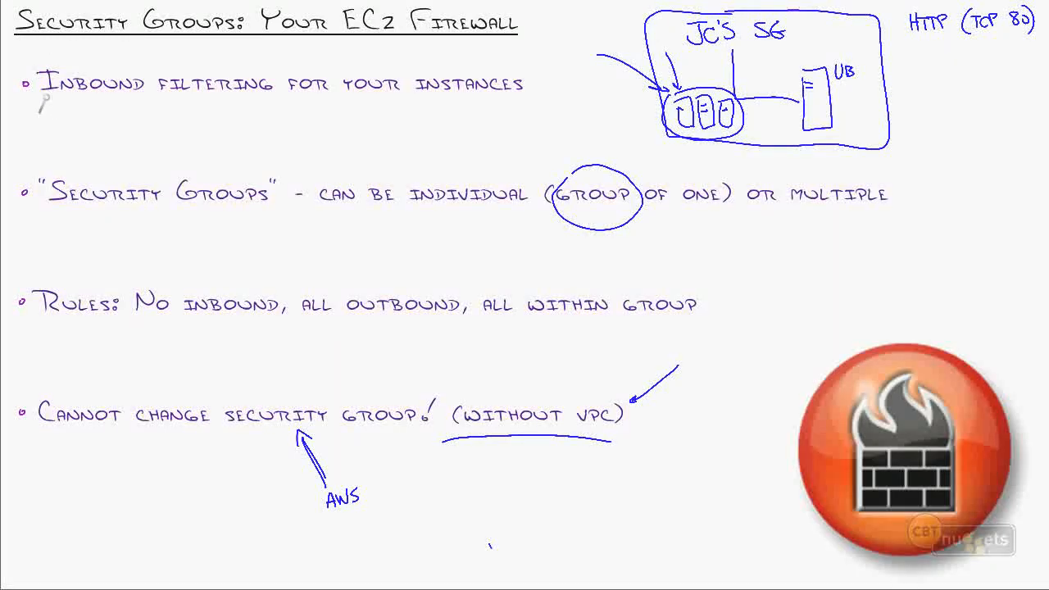
mouse_move(38, 102)
left_mouse_down()
mouse_move(129, 103)
mouse_move(141, 119)
left_mouse_up()
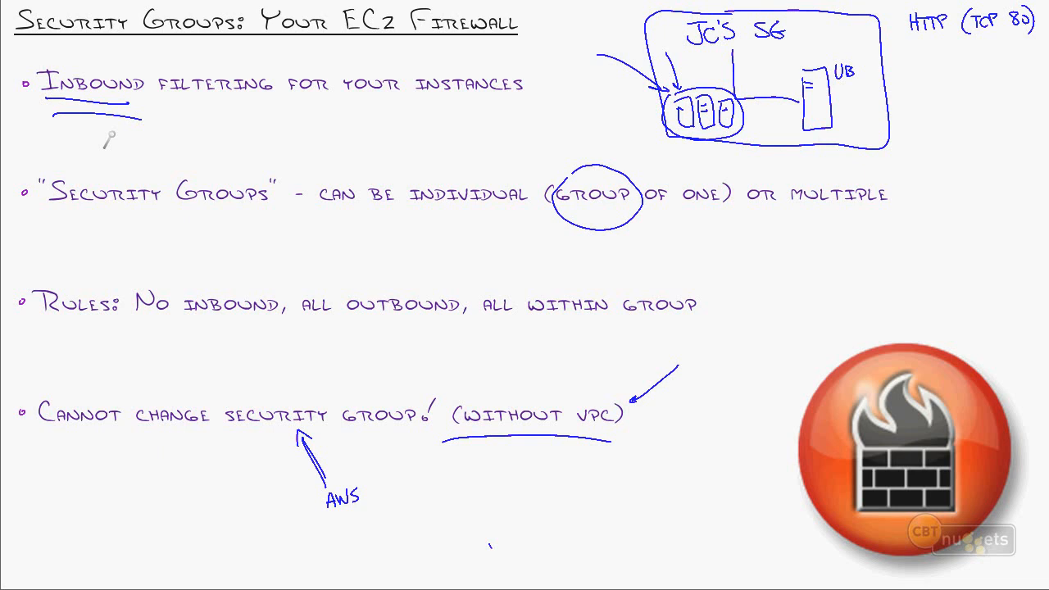
mouse_move(120, 267)
left_mouse_down()
mouse_move(729, 378)
mouse_move(197, 269)
left_mouse_up()
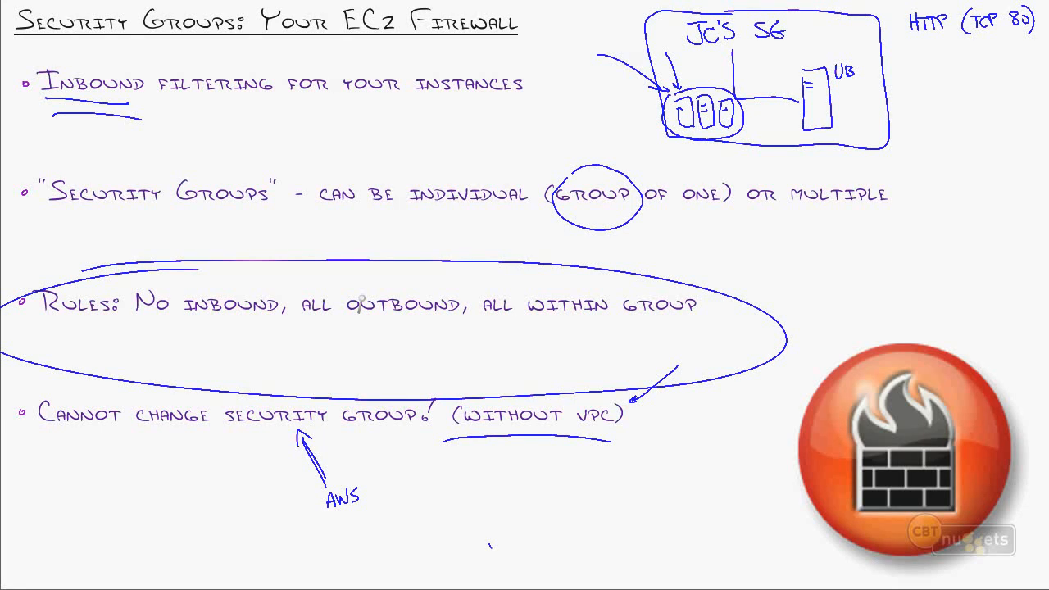
left_click_drag(183, 351, 183, 321)
mouse_move(958, 250)
left_mouse_down()
mouse_move(987, 293)
mouse_move(960, 246)
mouse_move(975, 266)
left_mouse_up()
mouse_move(939, 238)
left_mouse_down()
mouse_move(1000, 315)
mouse_move(939, 230)
left_mouse_up()
mouse_move(860, 284)
left_mouse_down()
mouse_move(934, 277)
mouse_move(918, 272)
mouse_move(921, 294)
mouse_move(857, 300)
left_mouse_up()
left_click_drag(857, 300, 866, 306)
left_click_drag(955, 292, 860, 303)
left_click_drag(493, 235, 508, 278)
left_click_drag(499, 267, 516, 267)
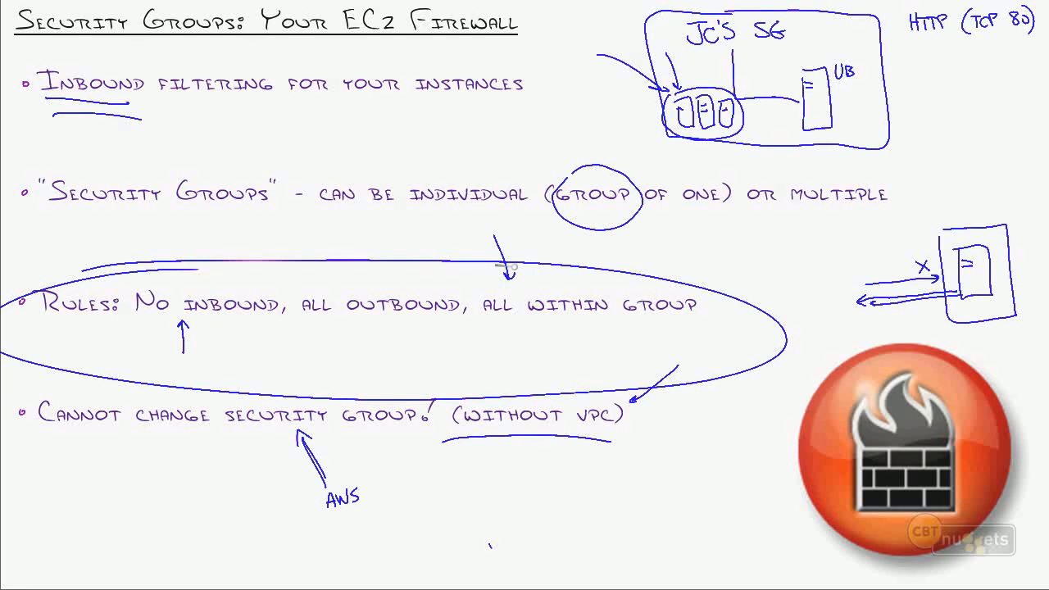
mouse_move(960, 274)
left_mouse_down()
mouse_move(976, 278)
mouse_move(955, 307)
mouse_move(967, 263)
mouse_move(975, 316)
mouse_move(996, 282)
mouse_move(971, 275)
mouse_move(981, 288)
mouse_move(950, 317)
mouse_move(977, 312)
left_mouse_up()
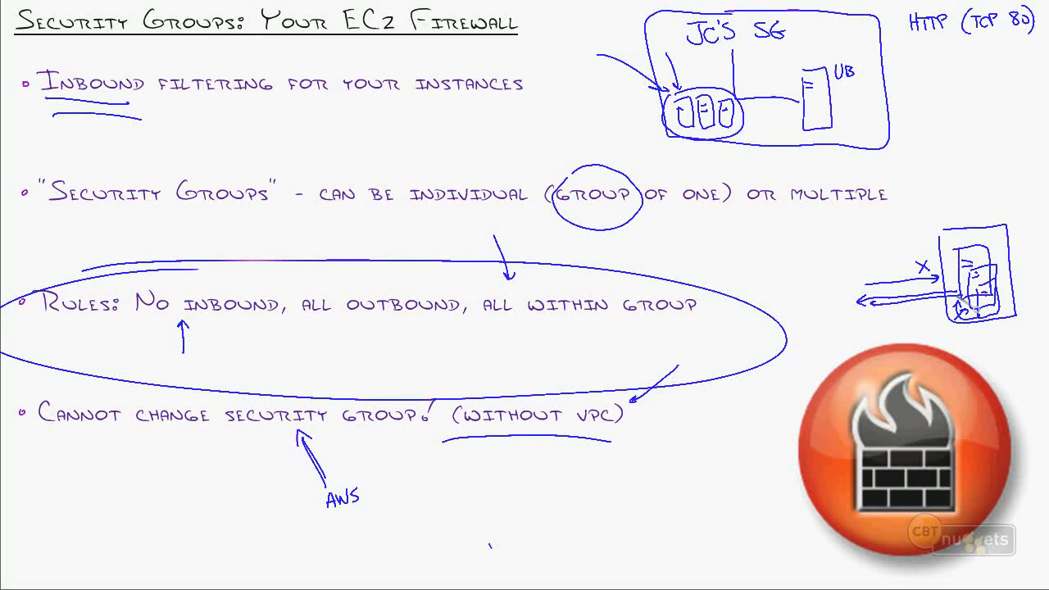
left_click_drag(969, 185, 966, 207)
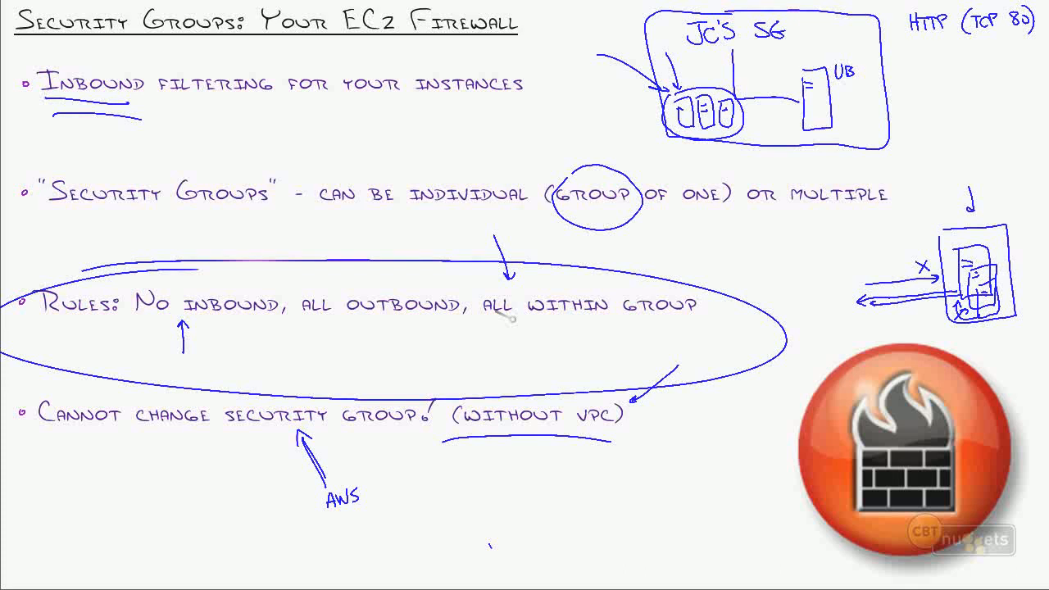
mouse_move(212, 141)
left_mouse_down()
mouse_move(200, 104)
mouse_move(213, 101)
left_mouse_up()
mouse_move(957, 250)
left_mouse_down()
mouse_move(903, 244)
mouse_move(908, 254)
left_mouse_up()
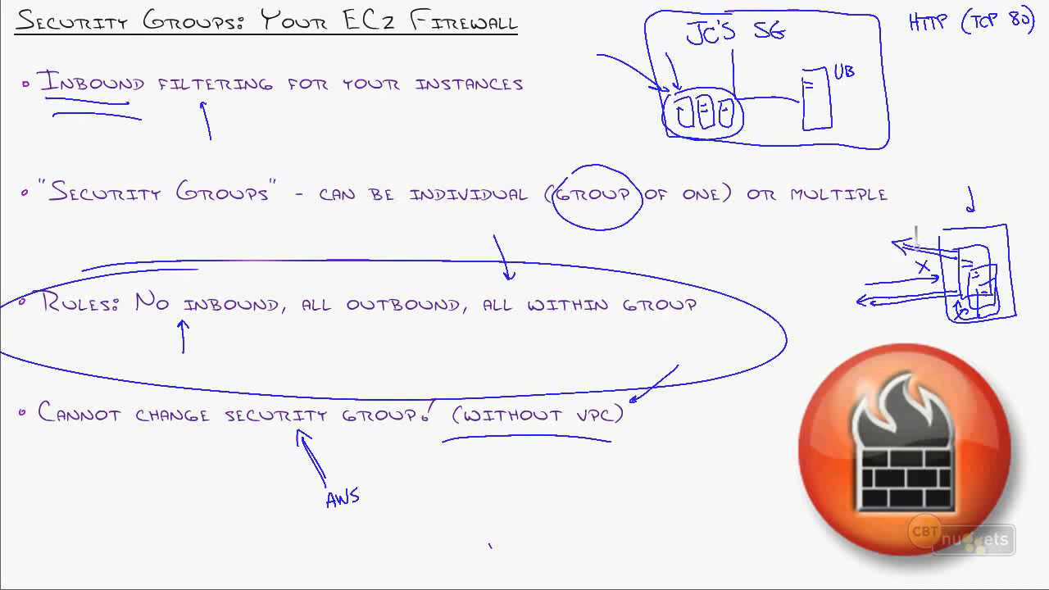
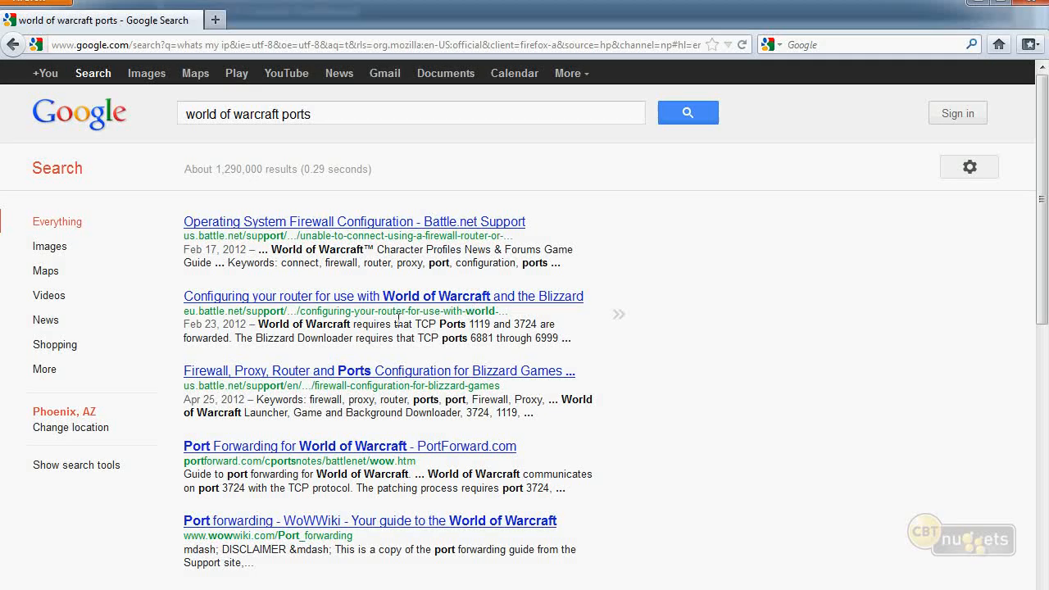
- Open the Battle.net article on configuring a router for World of Warcraft and read its required TCP ports
left_click(516, 300)
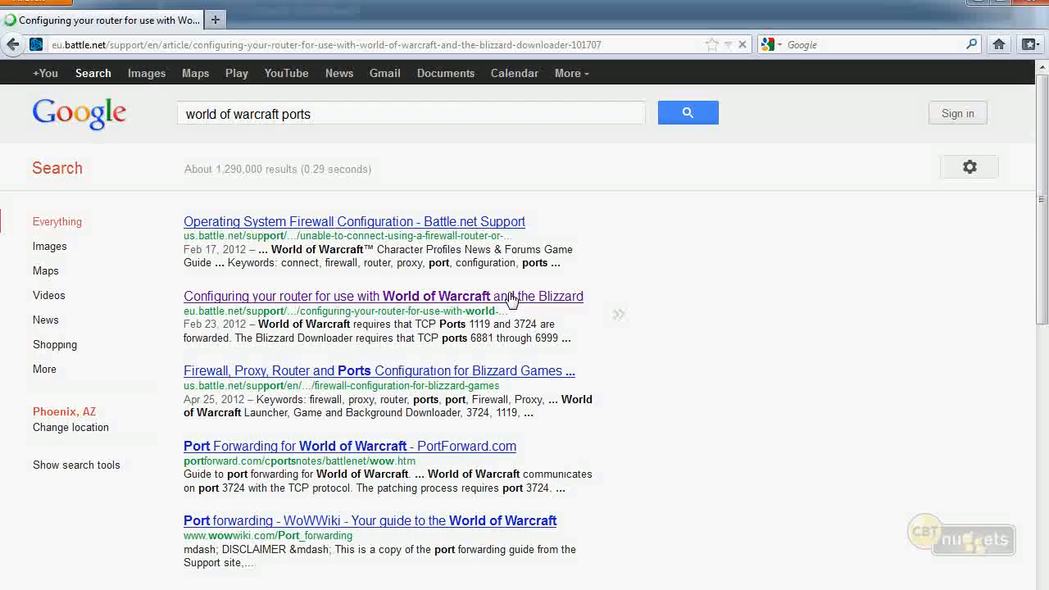
scroll(463, 354, "down", 3)
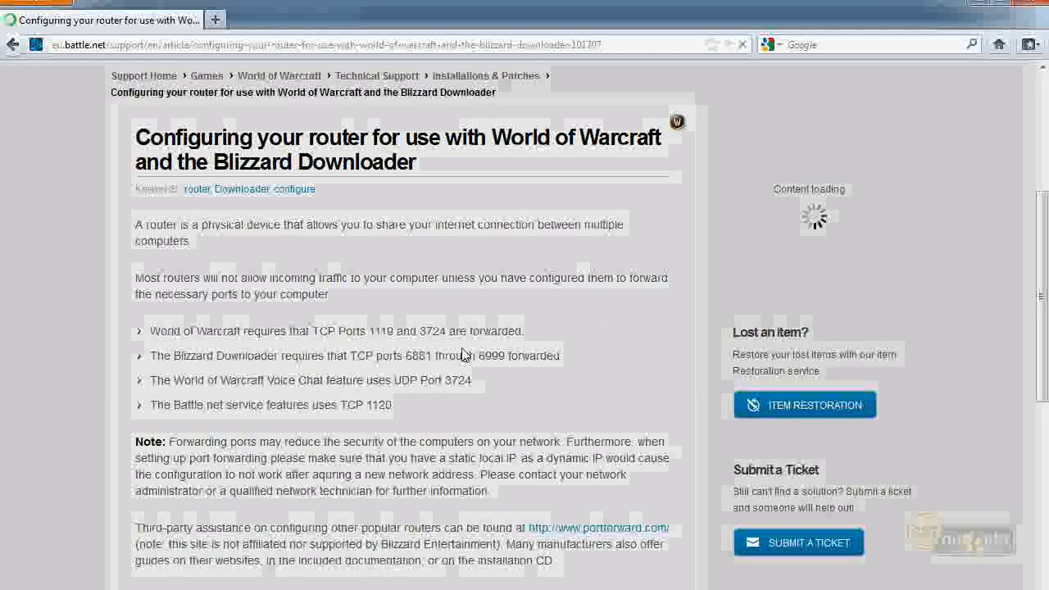
scroll(463, 354, "down", 2)
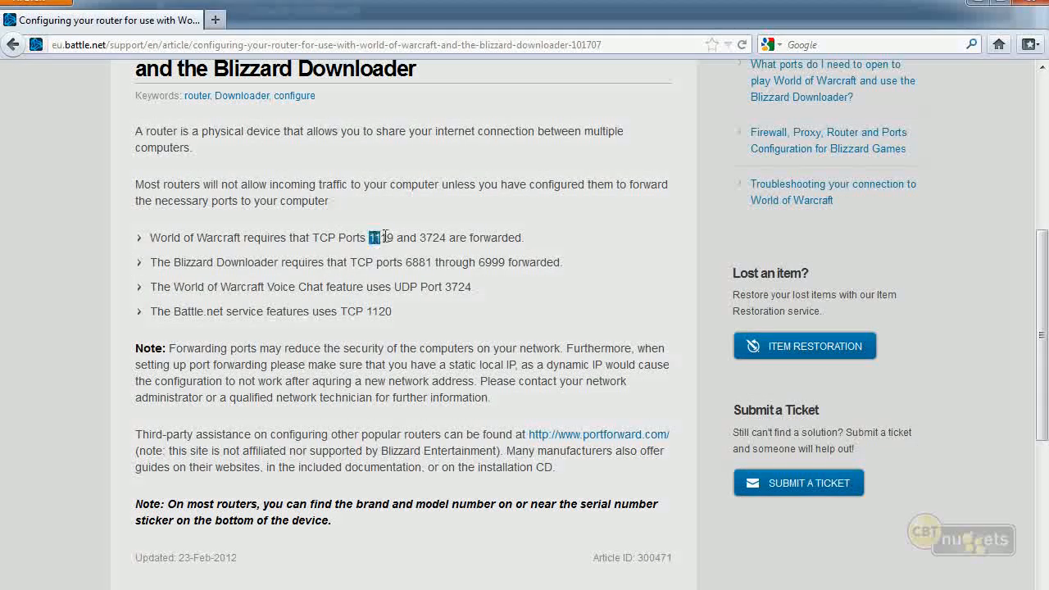
left_click_drag(385, 238, 451, 244)
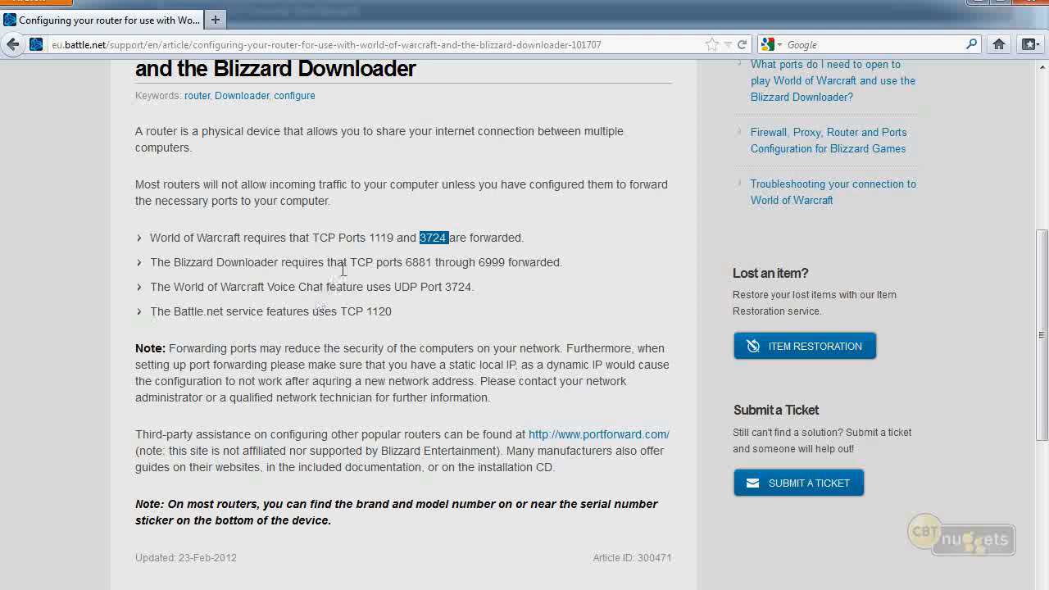
double_click(382, 238)
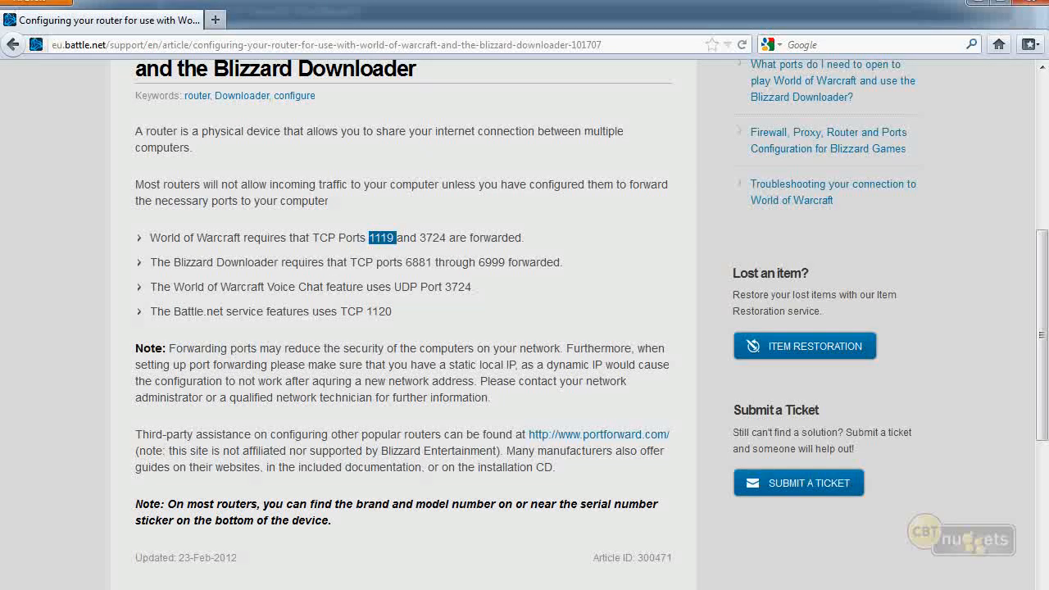
- Return to Google, search for "world of warcraft server ports" and open the guide on setting up a public WoW server
left_click(15, 46)
left_click(283, 114)
type("server")
key("Return")
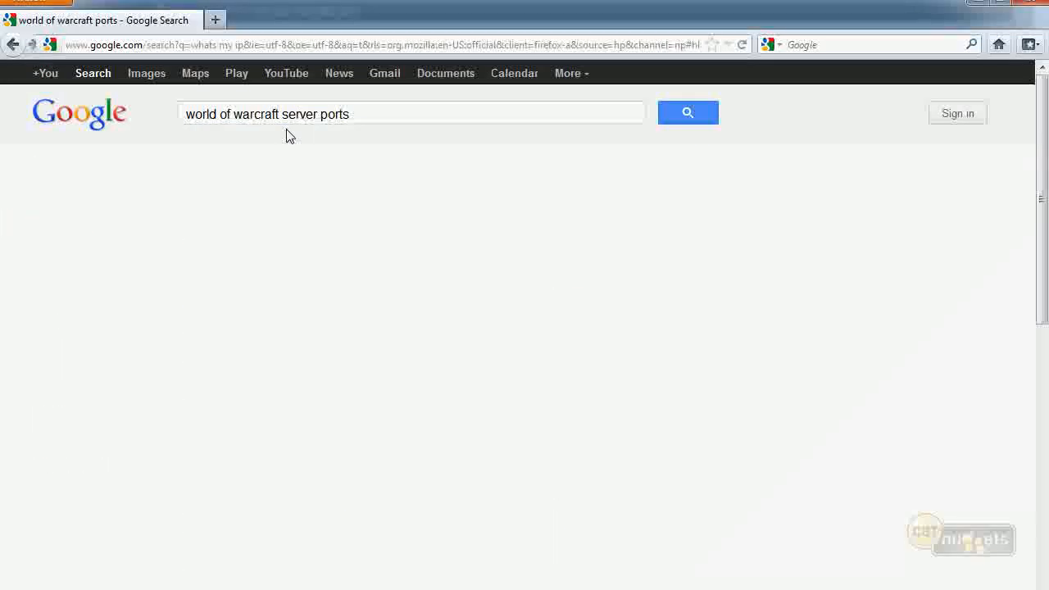
left_click(372, 221)
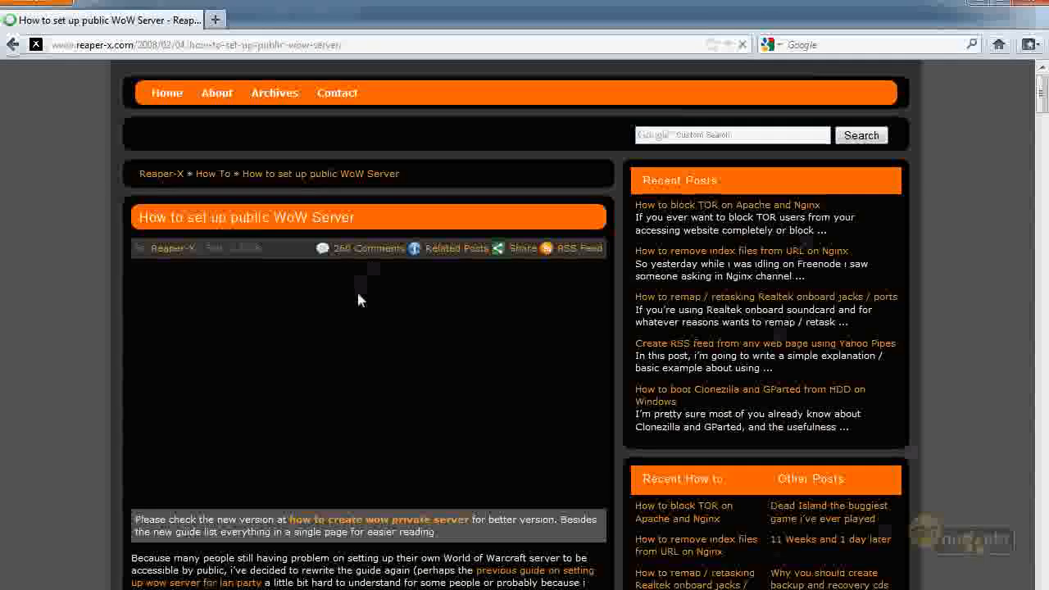
- Look through the public WoW server guide for the default Realmd and World ports
scroll(388, 335, "down", 10)
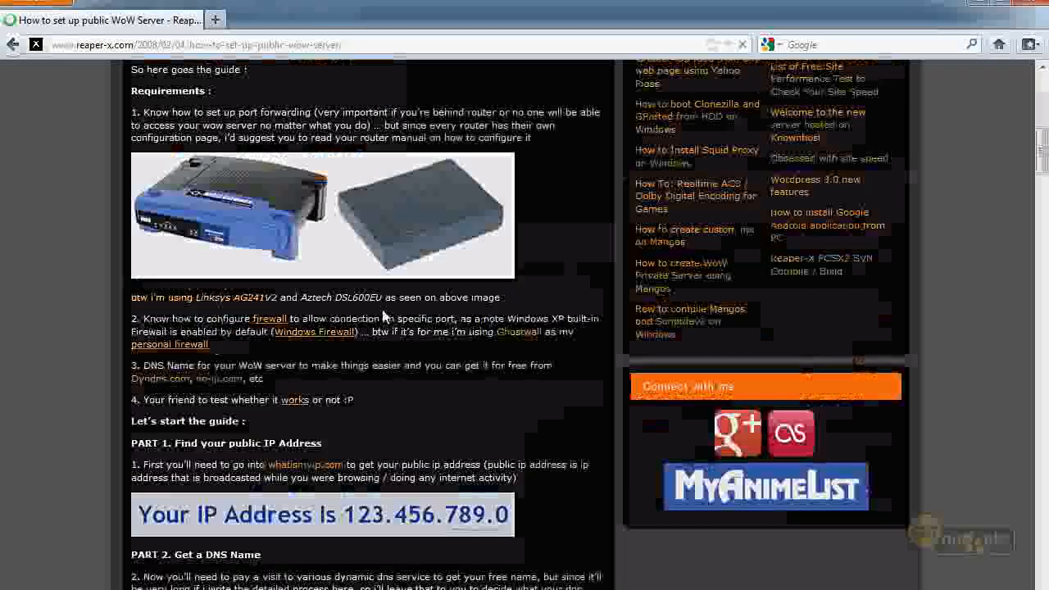
scroll(339, 280, "down", 4)
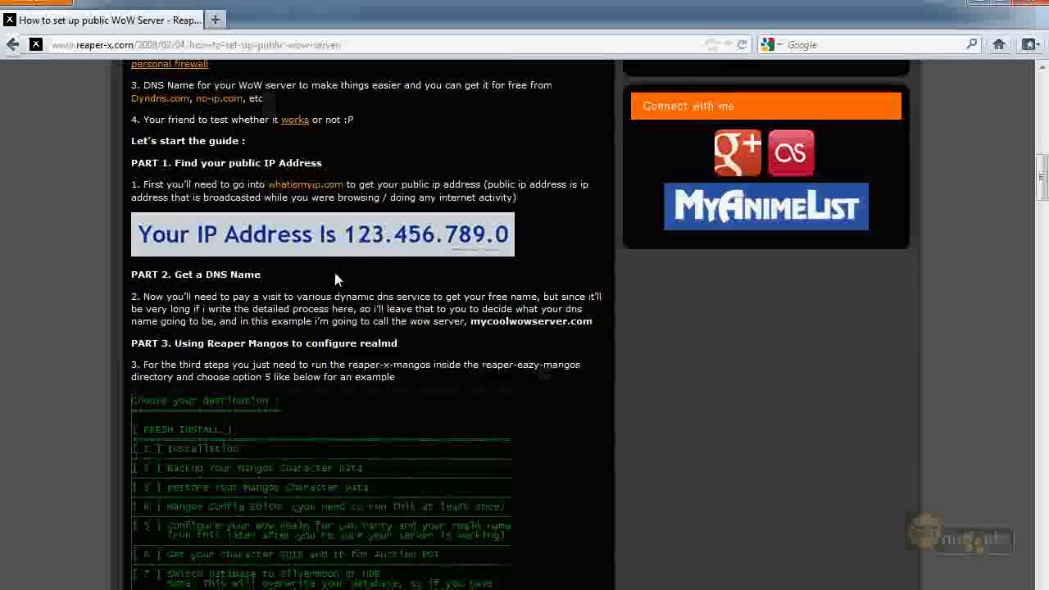
scroll(327, 274, "up", 6)
scroll(328, 284, "up", 5)
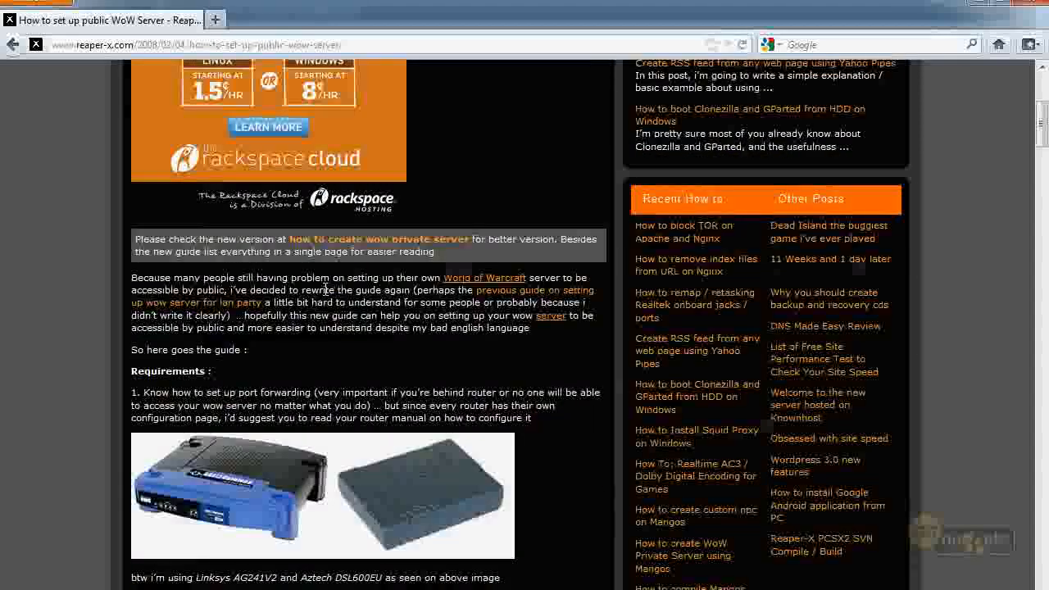
scroll(325, 290, "down", 5)
mouse_move(270, 320)
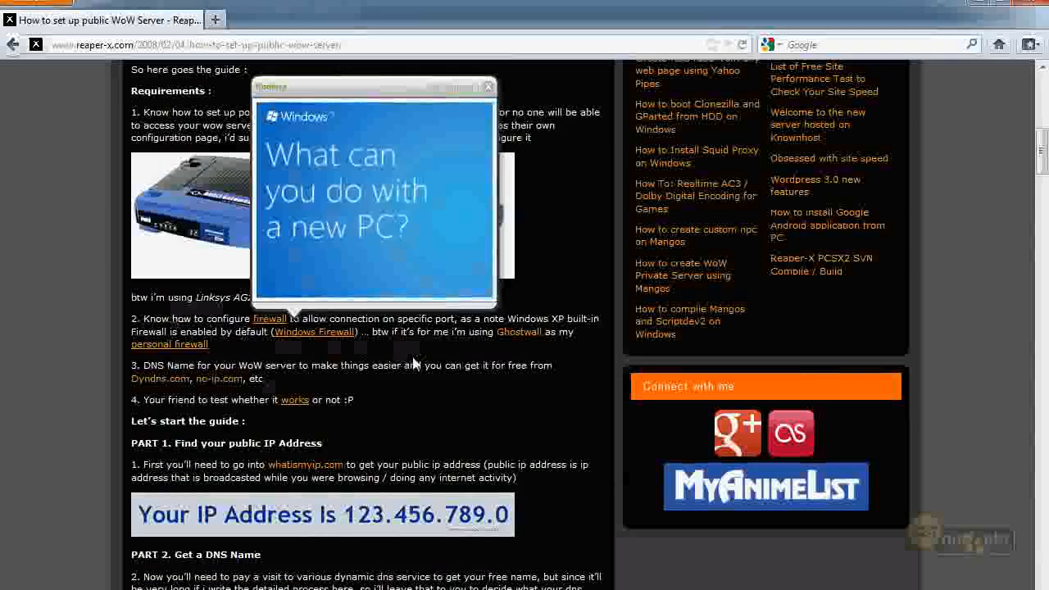
scroll(263, 362, "down", 3)
scroll(253, 381, "down", 15)
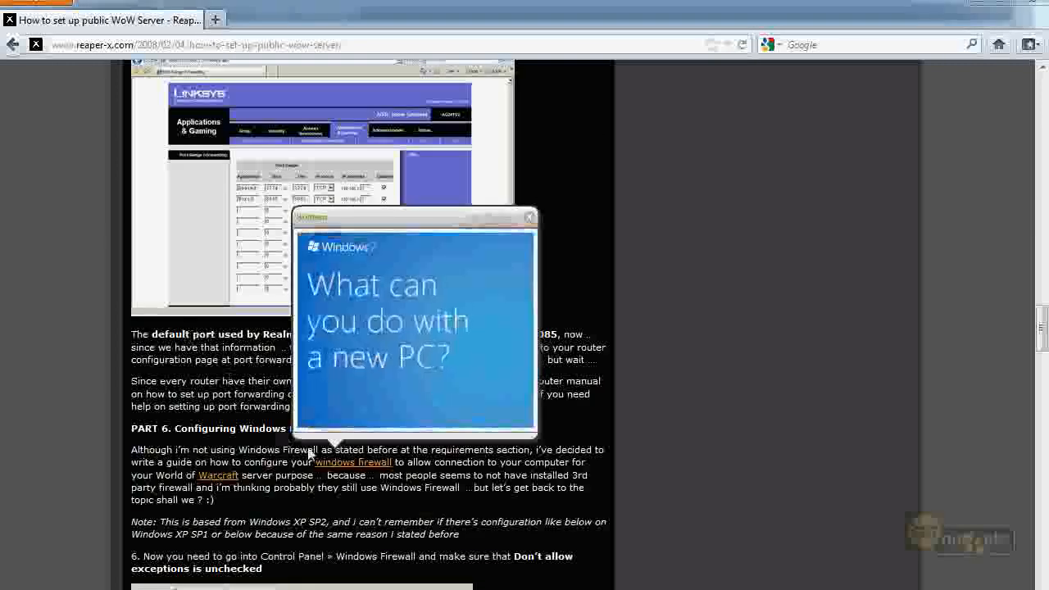
left_click(529, 215)
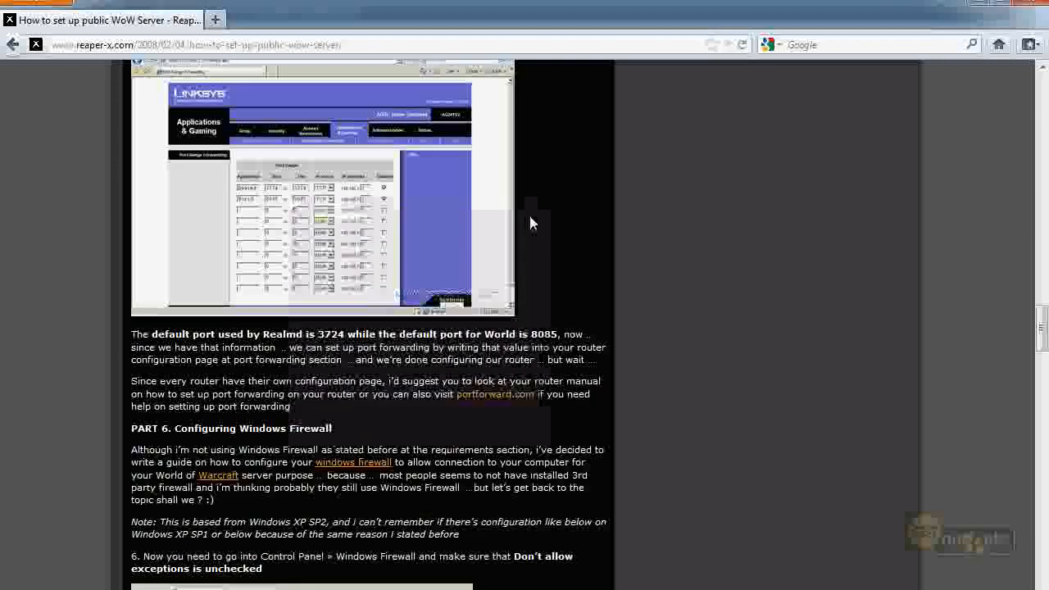
double_click(328, 337)
key("ctrl+c")
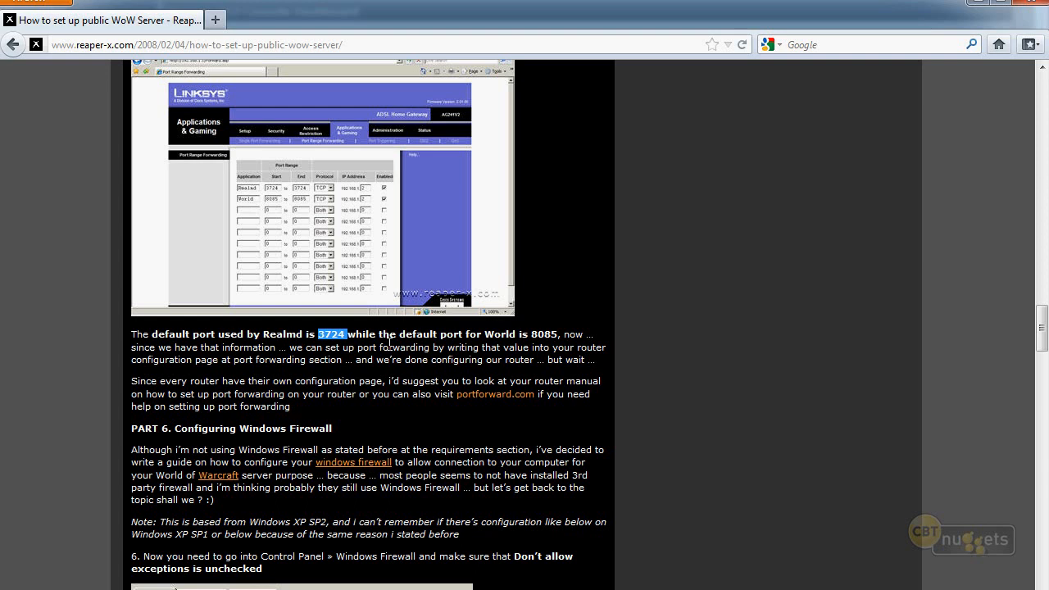
- Take the World port from the guide and add a custom TCP rule for port 8085, source 0.0.0.0/0, named "WOW"
double_click(544, 335)
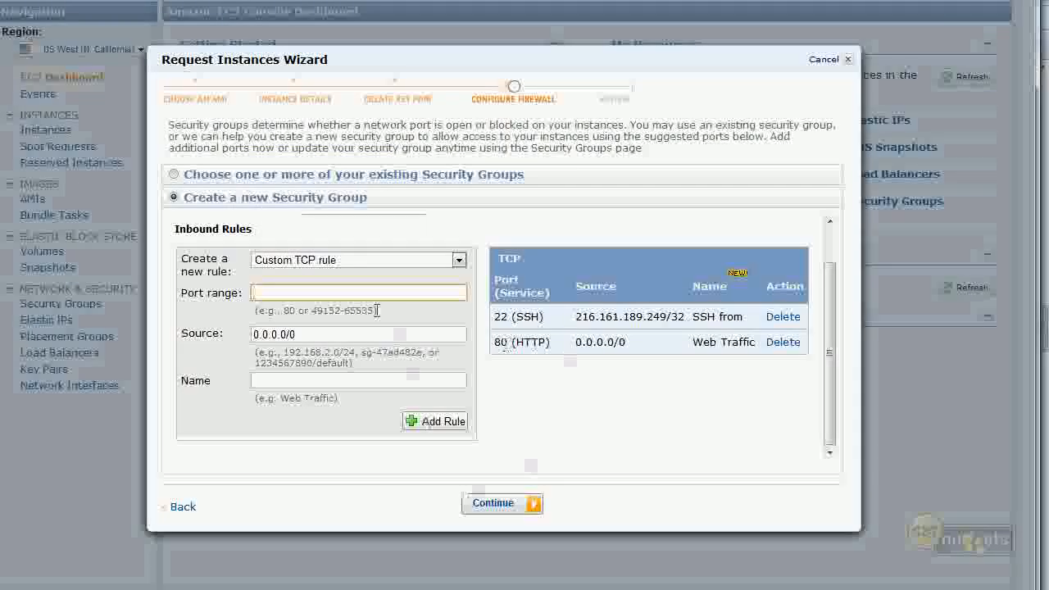
left_click(313, 297)
type("8085")
key("Tab")
key("Tab")
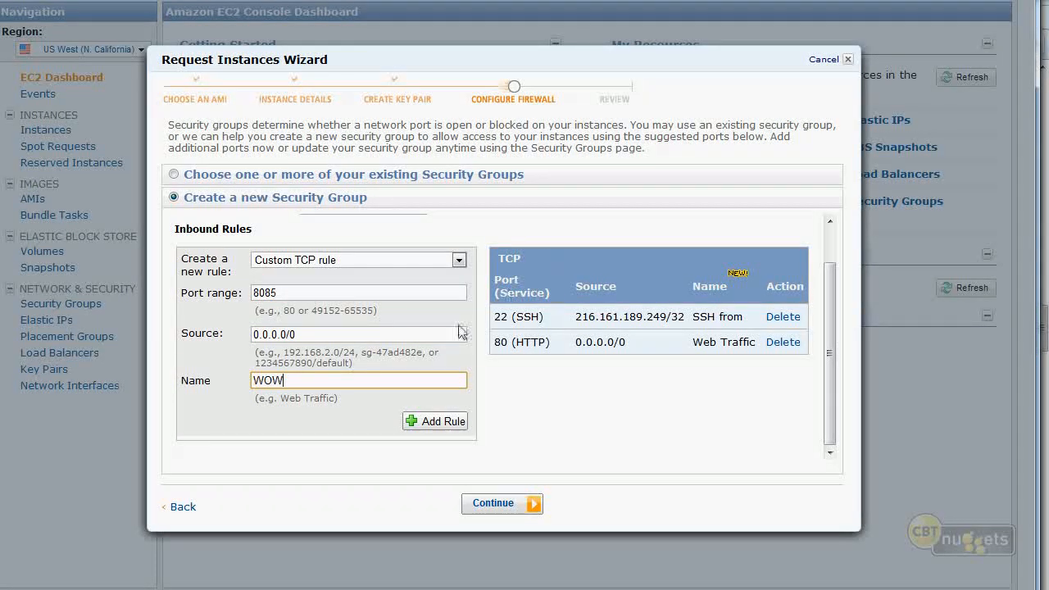
left_click(427, 423)
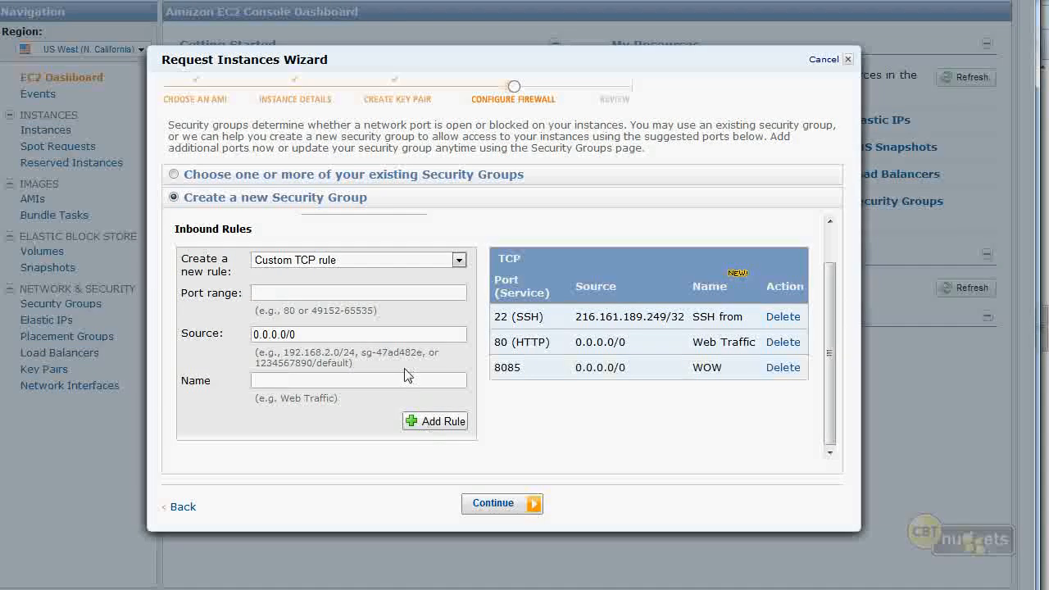
- Copy the Realmd port from the guide and add a custom TCP rule for port 3724, source 0.0.0.0/0, named "REALMD"
left_click(328, 297)
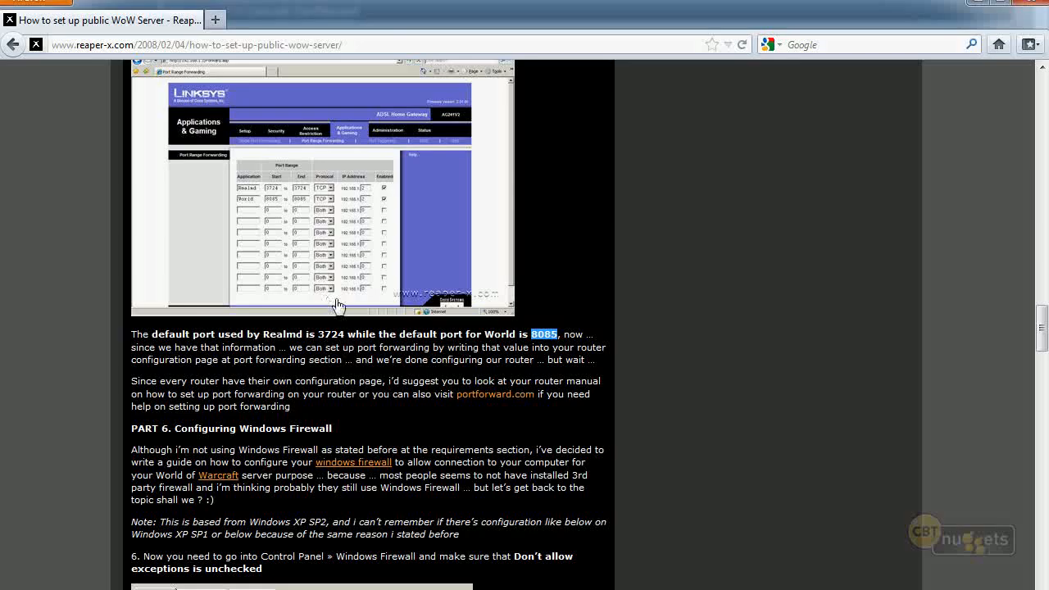
triple_click(334, 336)
double_click(332, 335)
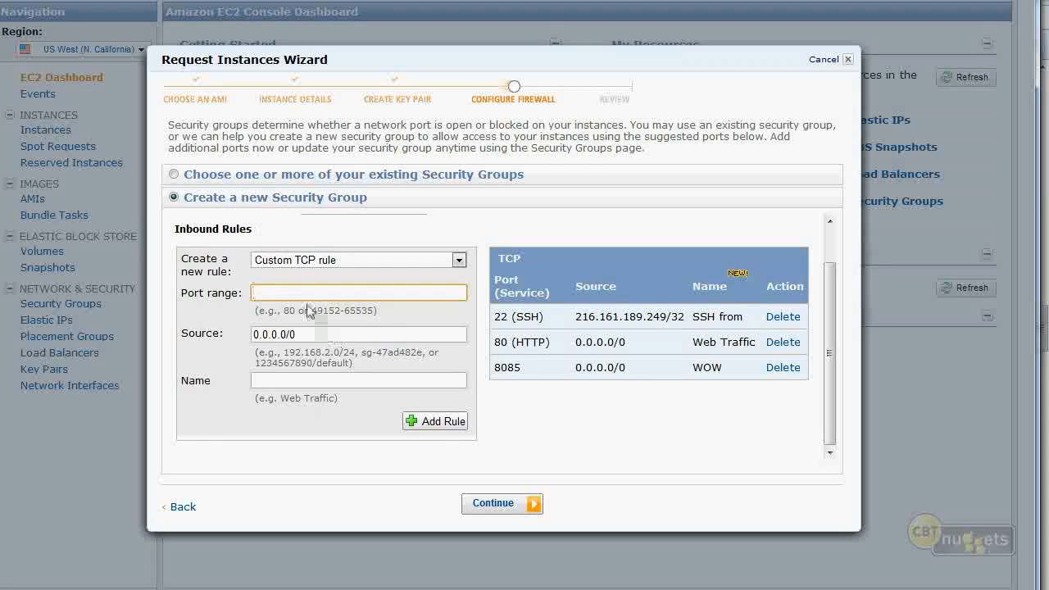
key("ctrl+v")
left_click(322, 379)
type("REALMD")
left_click(429, 435)
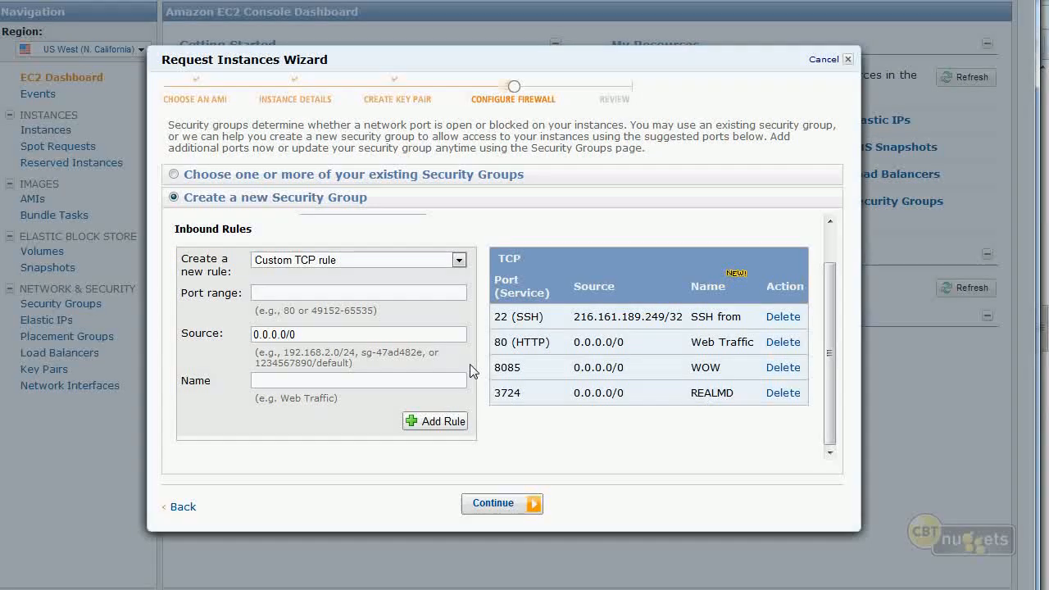
- Set the type of the new inbound rule to All ICMP
left_click(332, 262)
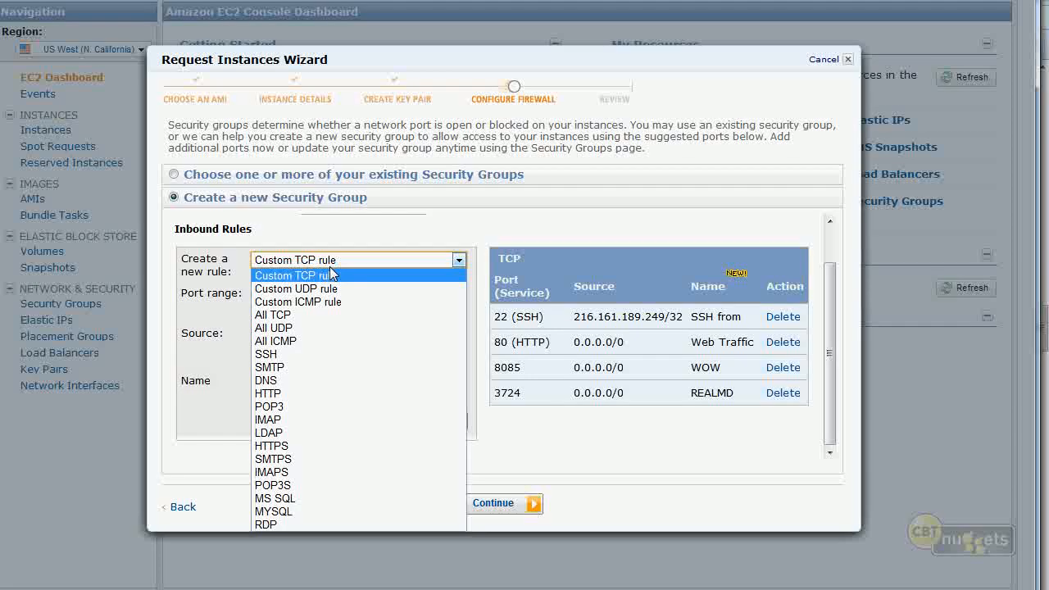
left_click(331, 273)
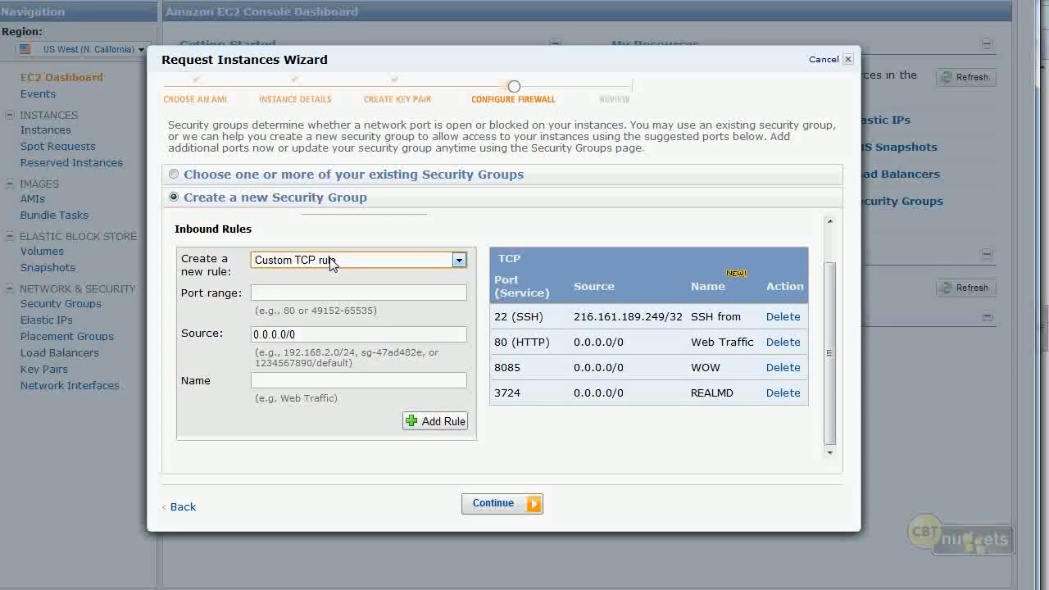
left_click(331, 262)
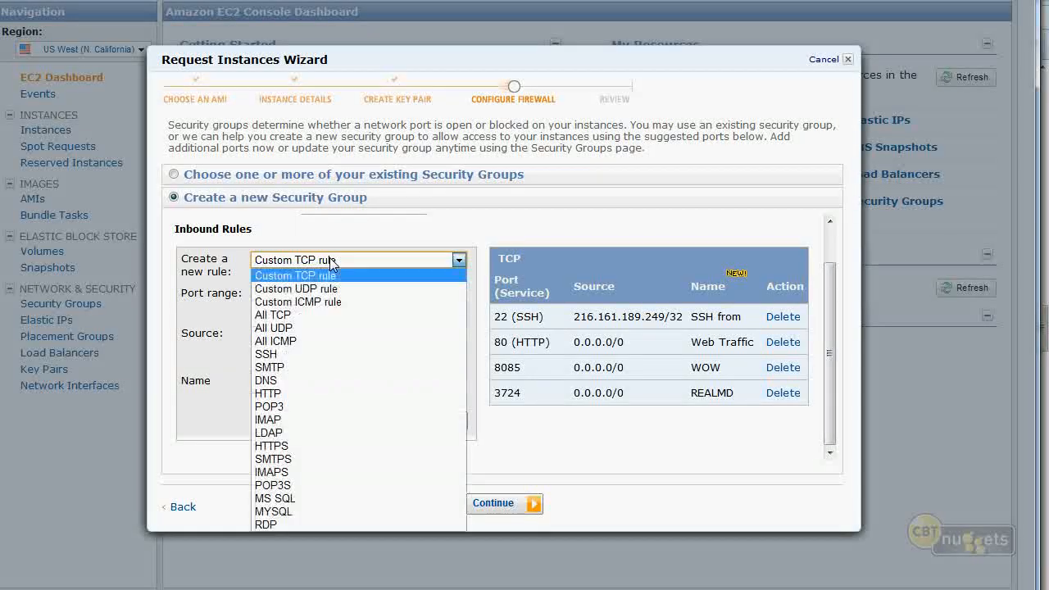
left_click(300, 340)
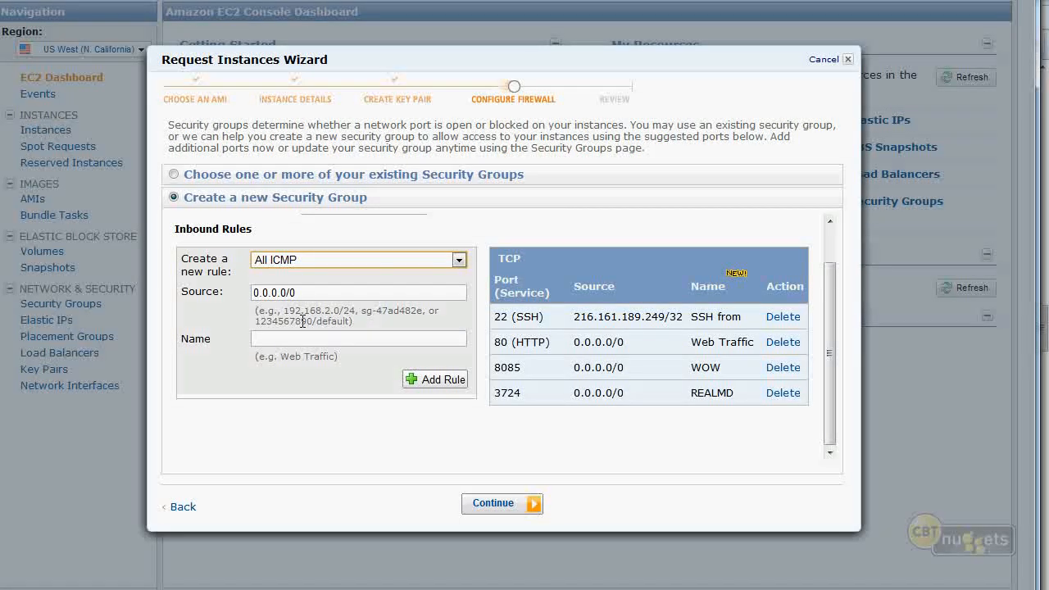
- Add a custom ICMP rule of type Echo Request for source 0.0.0.0/0, named "Allow Pings"
left_click(320, 263)
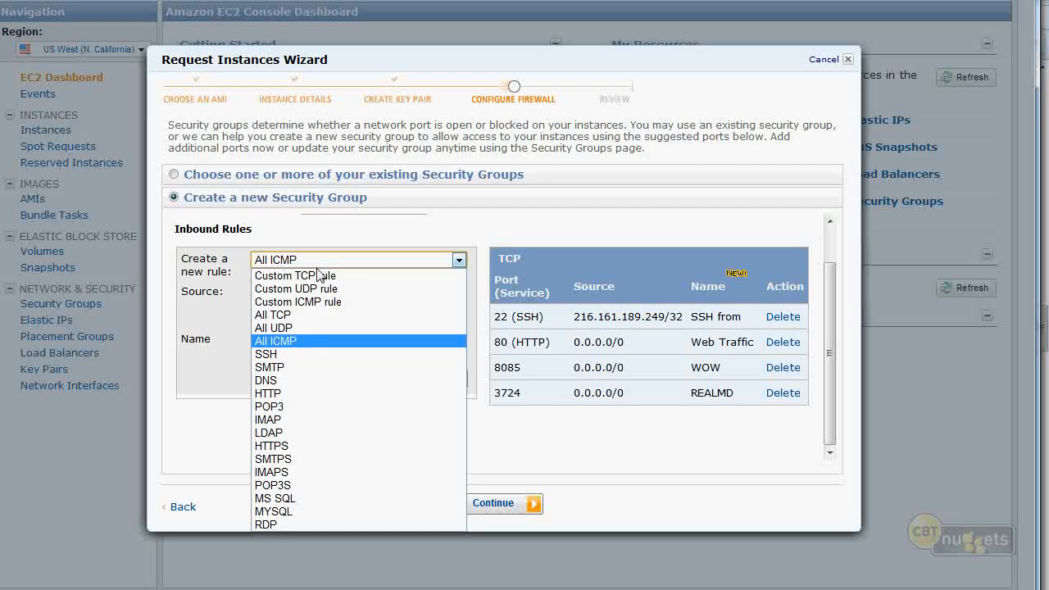
left_click(318, 302)
left_click(318, 289)
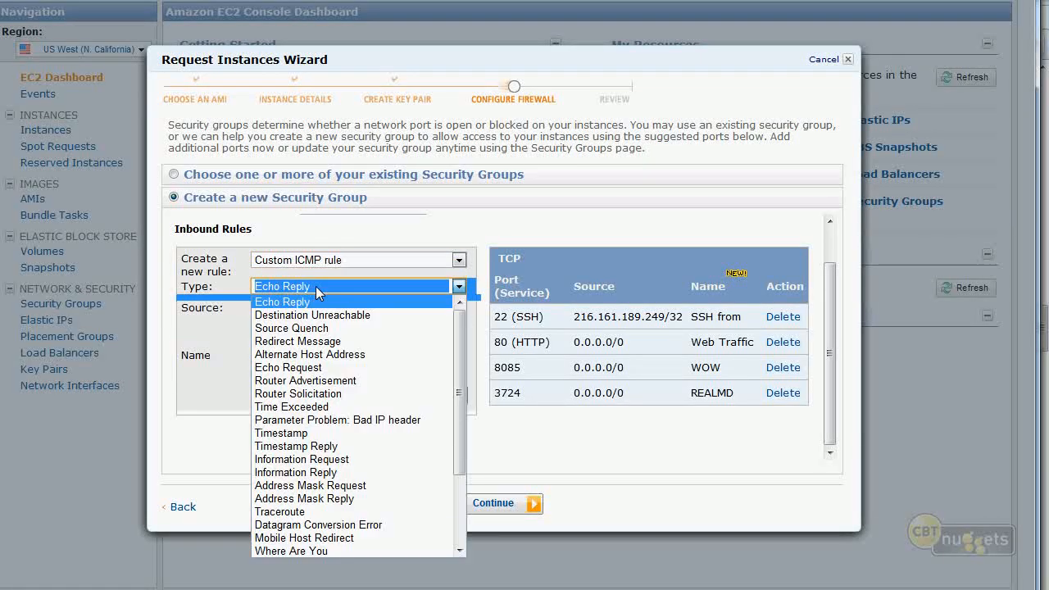
left_click_drag(463, 366, 429, 359)
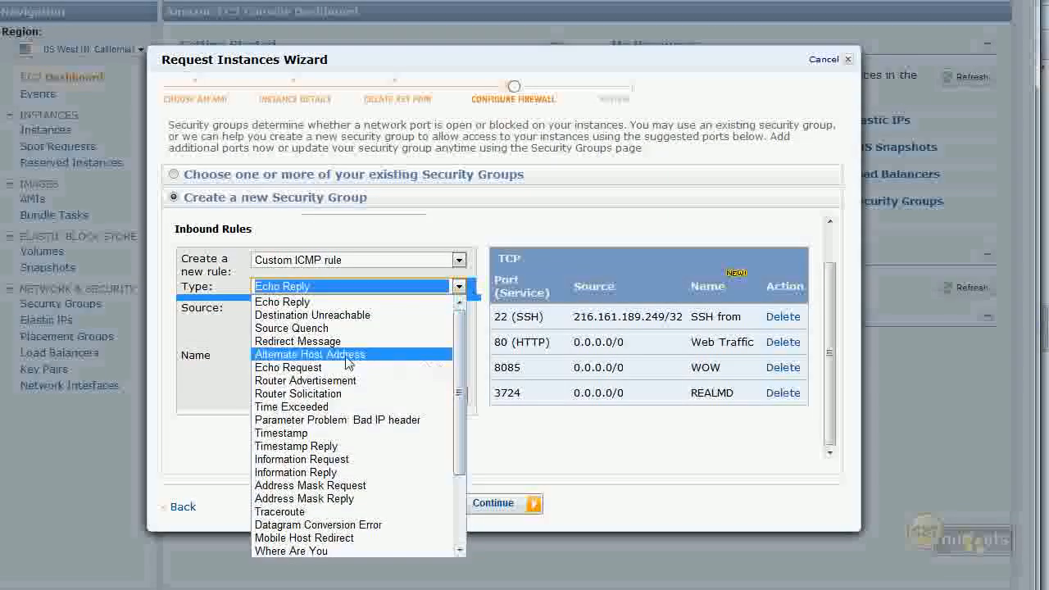
left_click(347, 366)
left_click(303, 328)
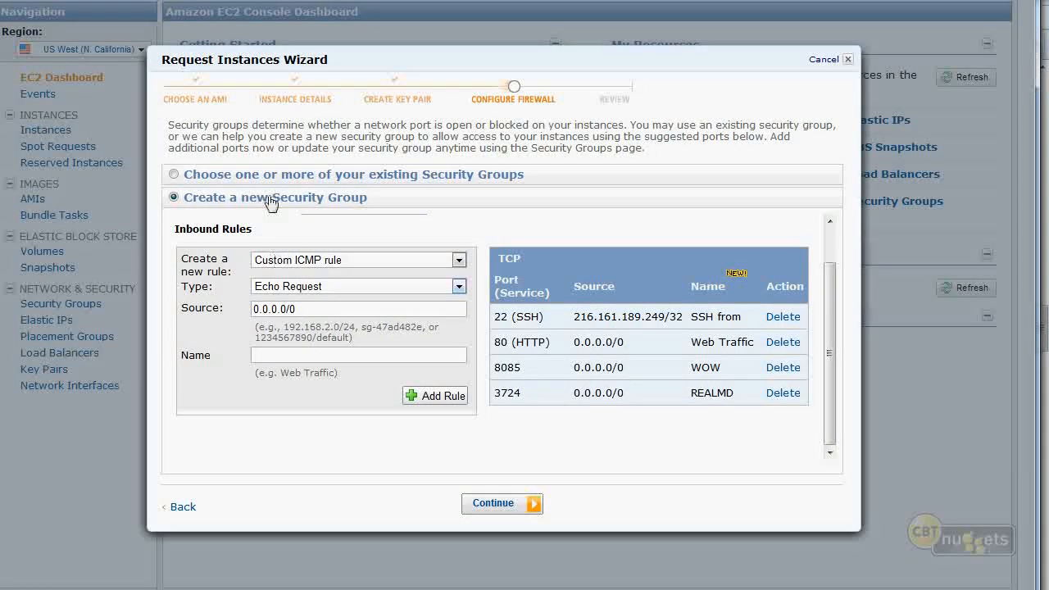
left_click(293, 357)
type("Allow Pings")
left_click(431, 396)
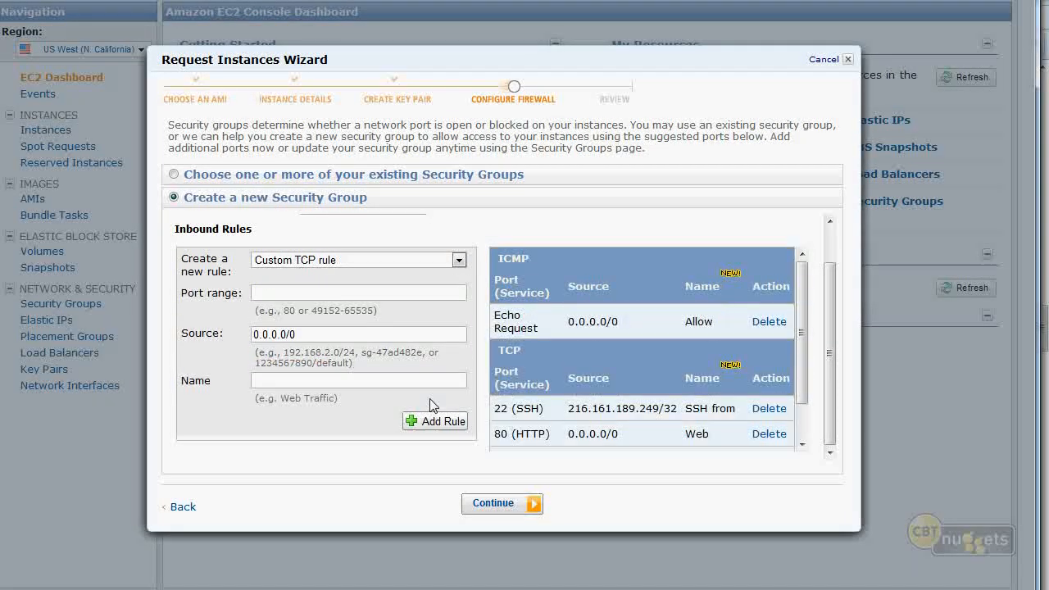
- Continue to the review stage with the new security group and return to the firewall configuration
double_click(518, 257)
triple_click(508, 350)
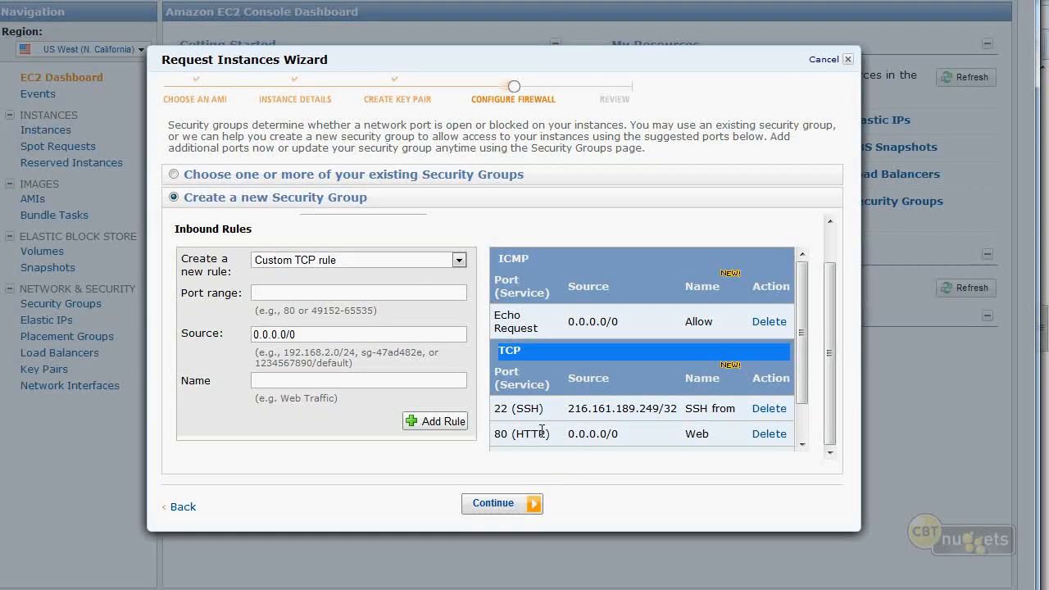
left_click(516, 505)
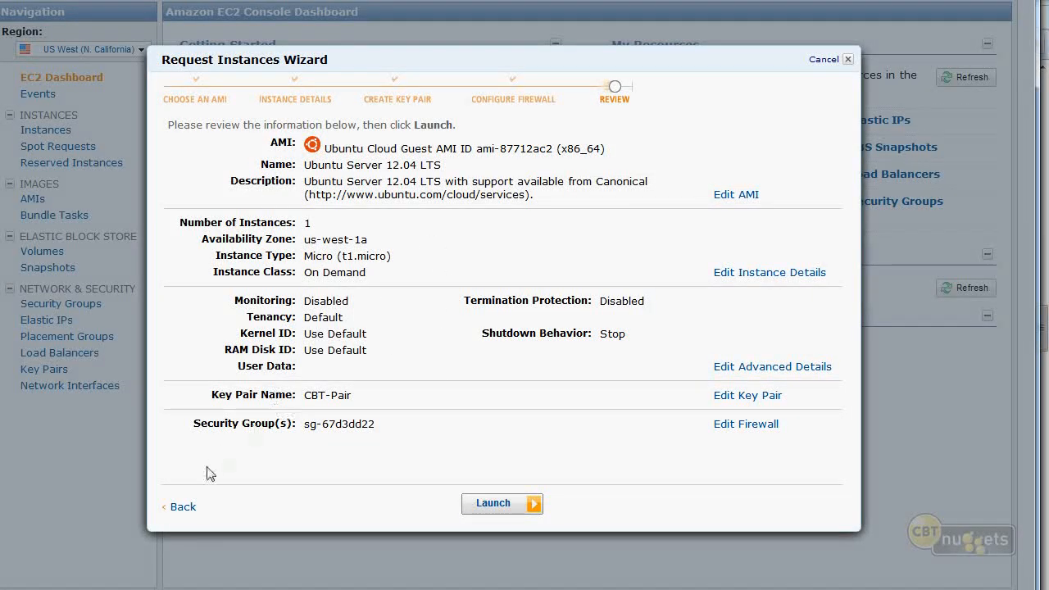
left_click(182, 507)
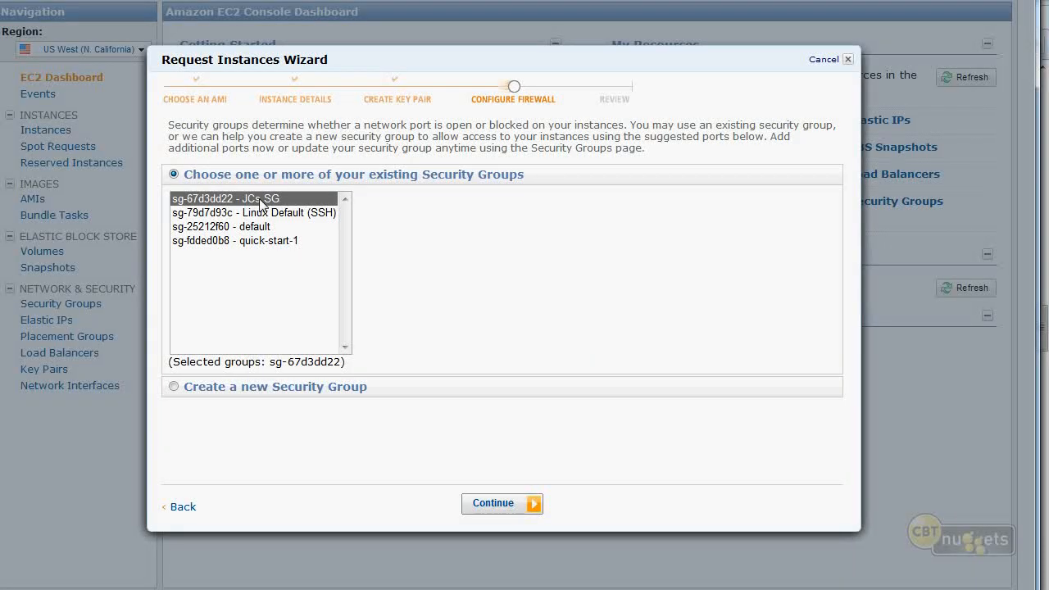
- Launch the instance with the existing JCs SG security group and open the list of instances
left_click(495, 505)
left_click(495, 506)
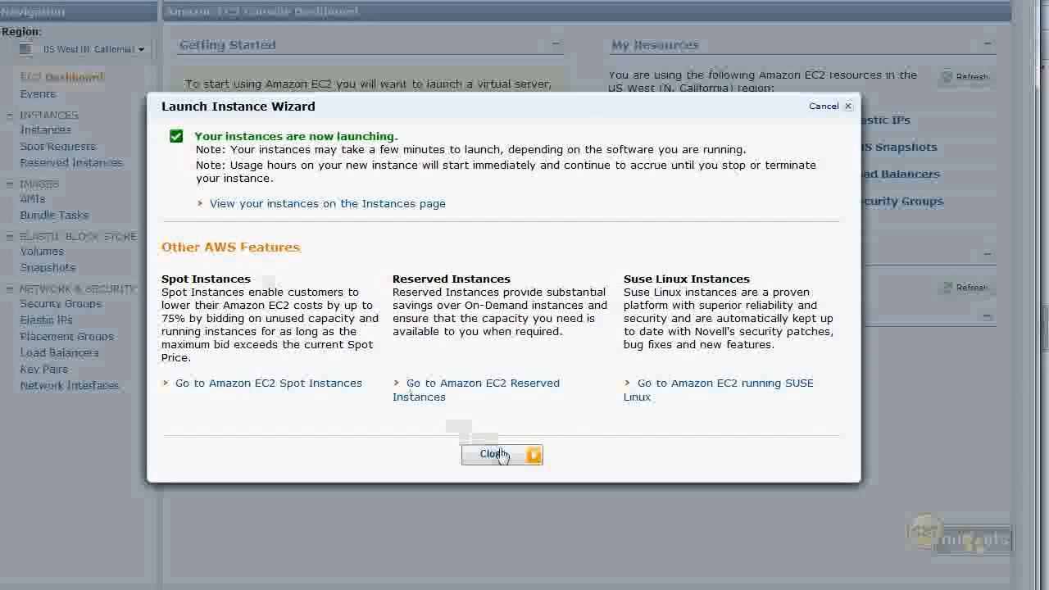
left_click(497, 455)
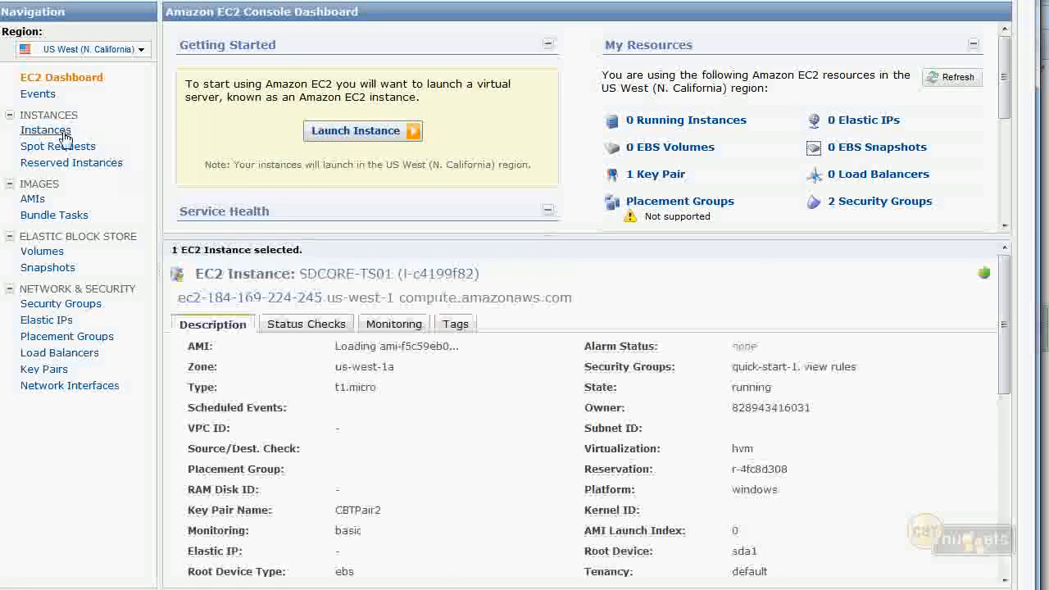
left_click(65, 135)
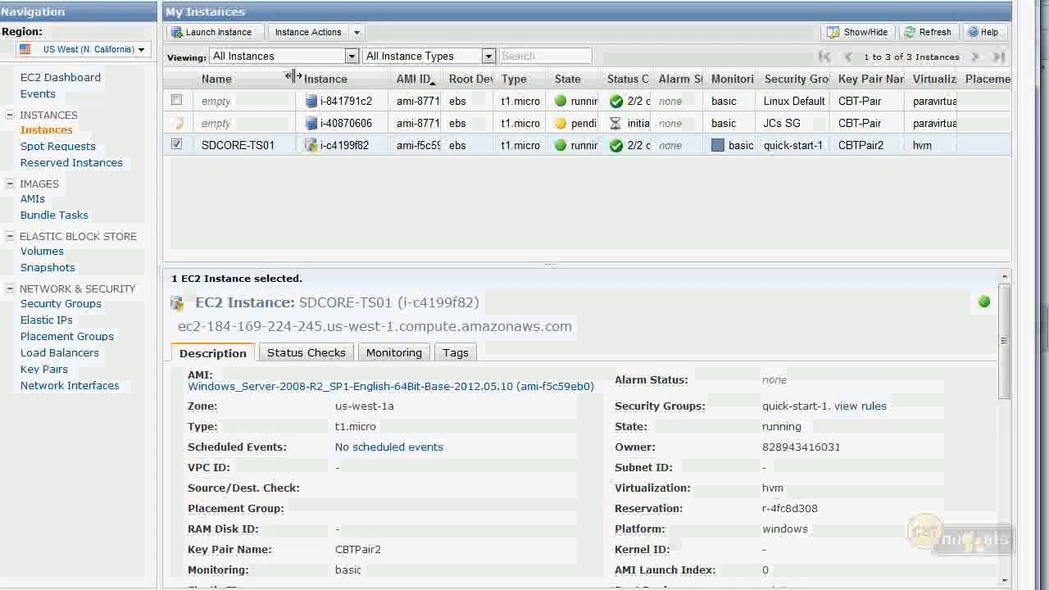
- Widen the Name column and examine which management actions are available for the SDCORE-TS01 instance
left_click_drag(295, 78, 325, 78)
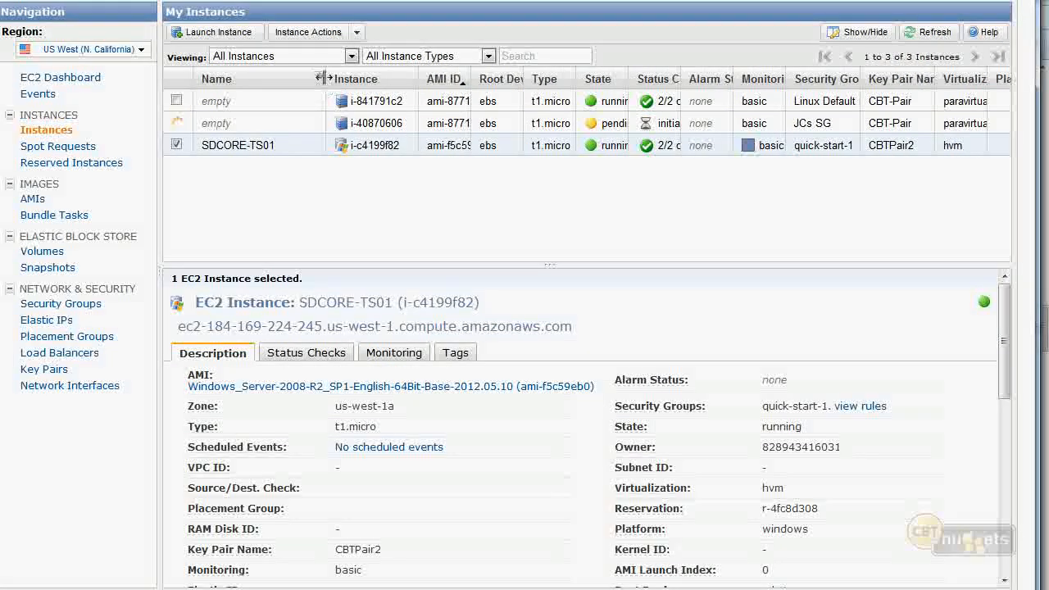
right_click(247, 152)
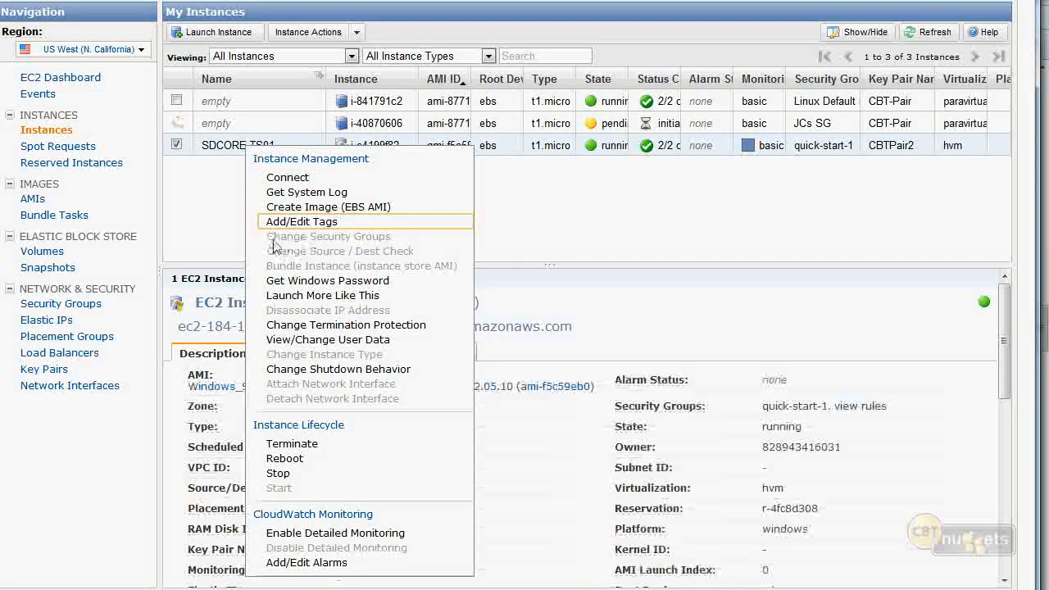
left_click(380, 245)
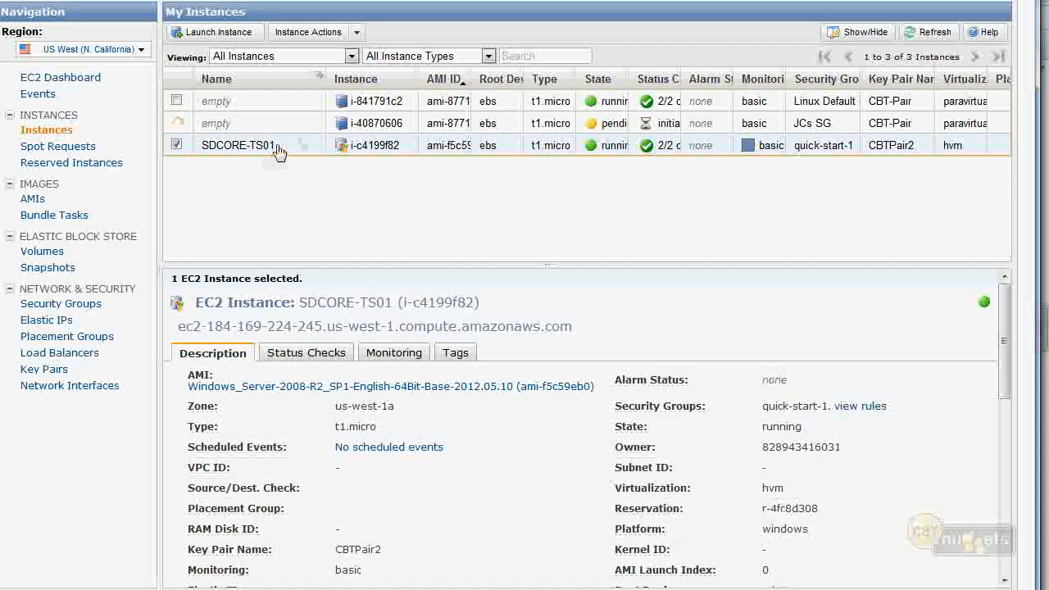
right_click(274, 149)
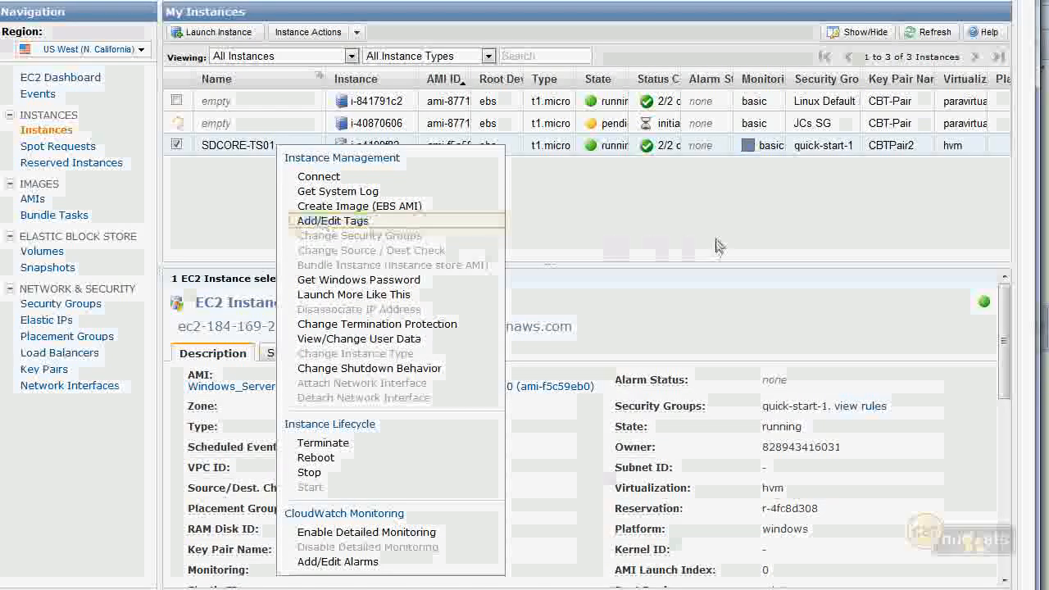
left_click(721, 248)
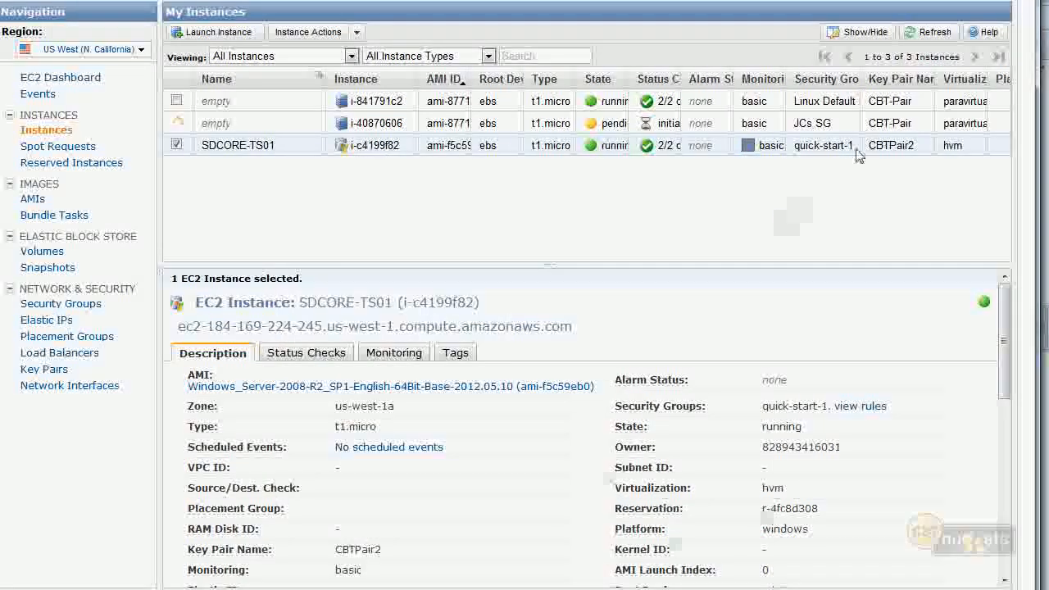
- Widen the Security Groups column in the instance list to read each instance's full group name
left_click(859, 81)
left_click_drag(859, 79, 890, 82)
left_click_drag(848, 164, 847, 156)
left_click(847, 158)
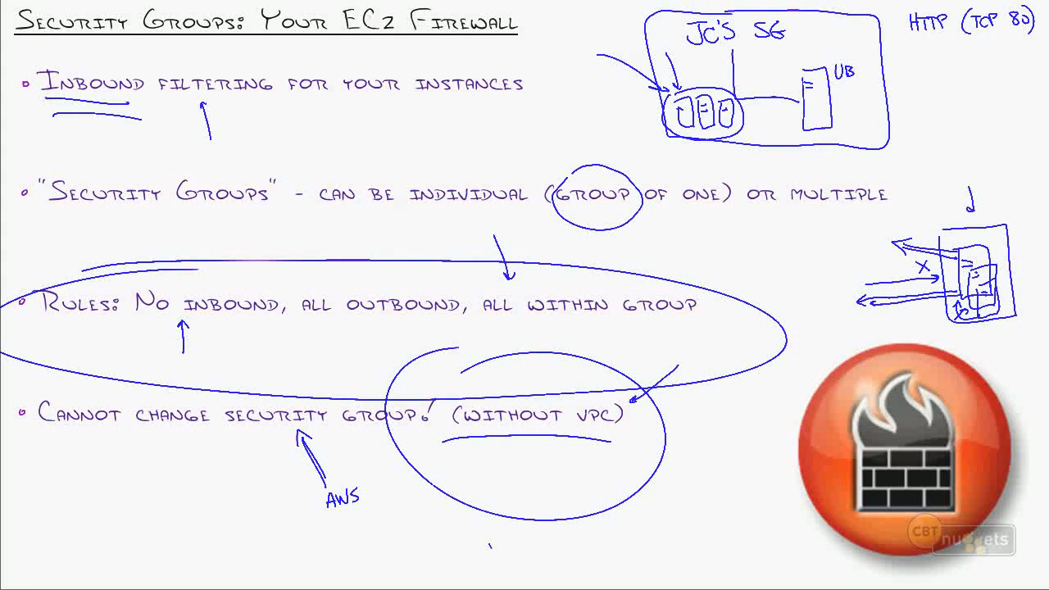
key("e")
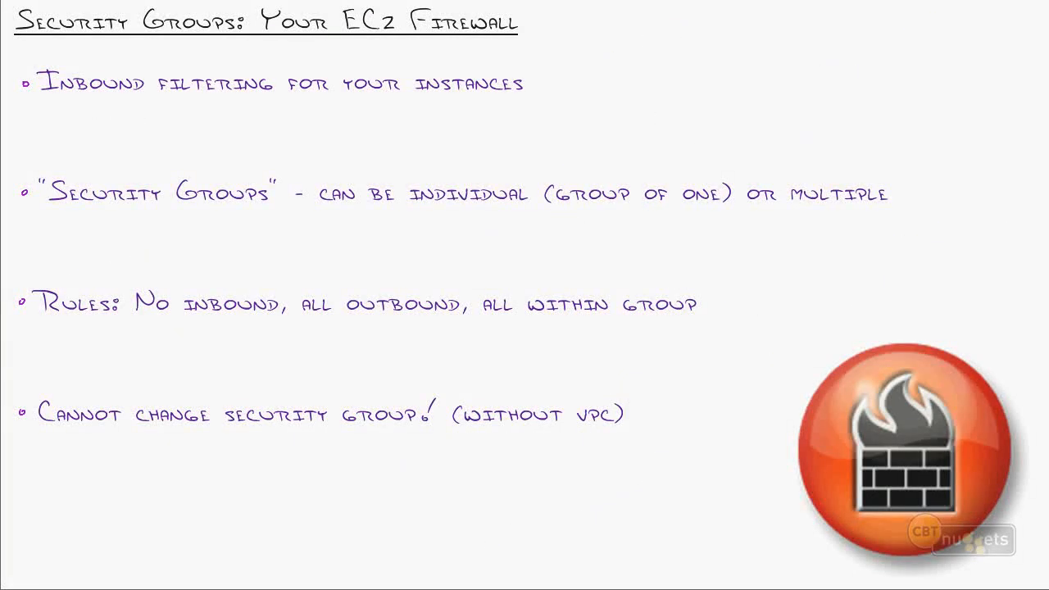
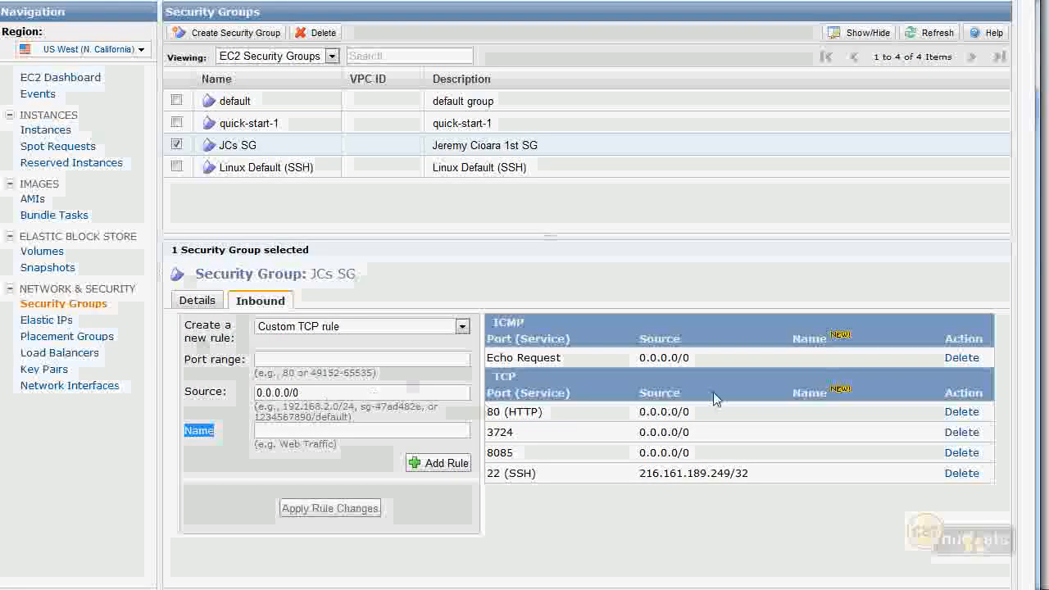
- Name the port 80 (HTTP) inbound rule of the JCs SG group "HTTP for All!"
mouse_move(875, 414)
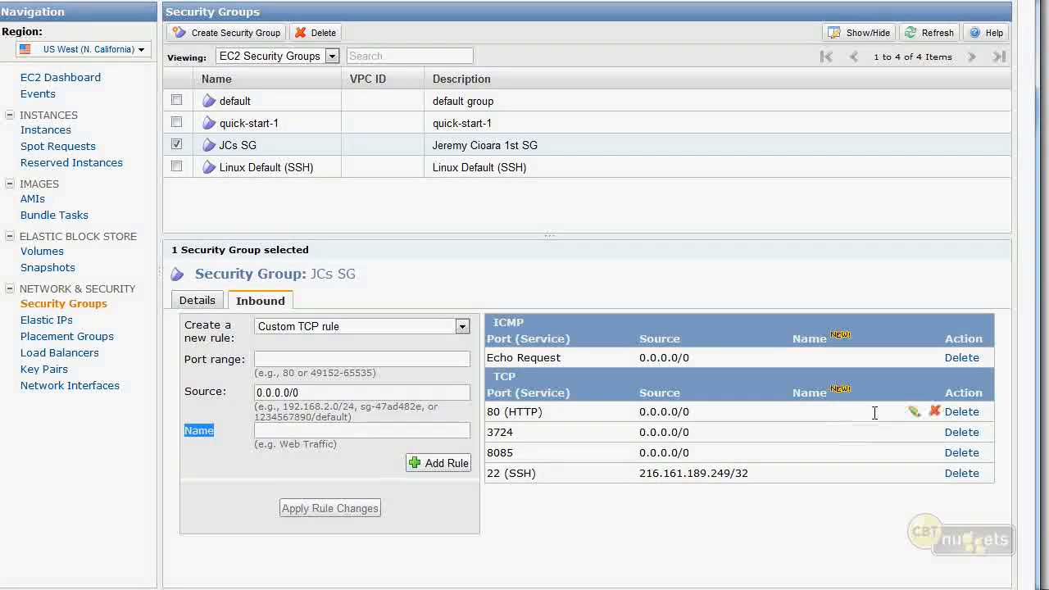
left_click(910, 415)
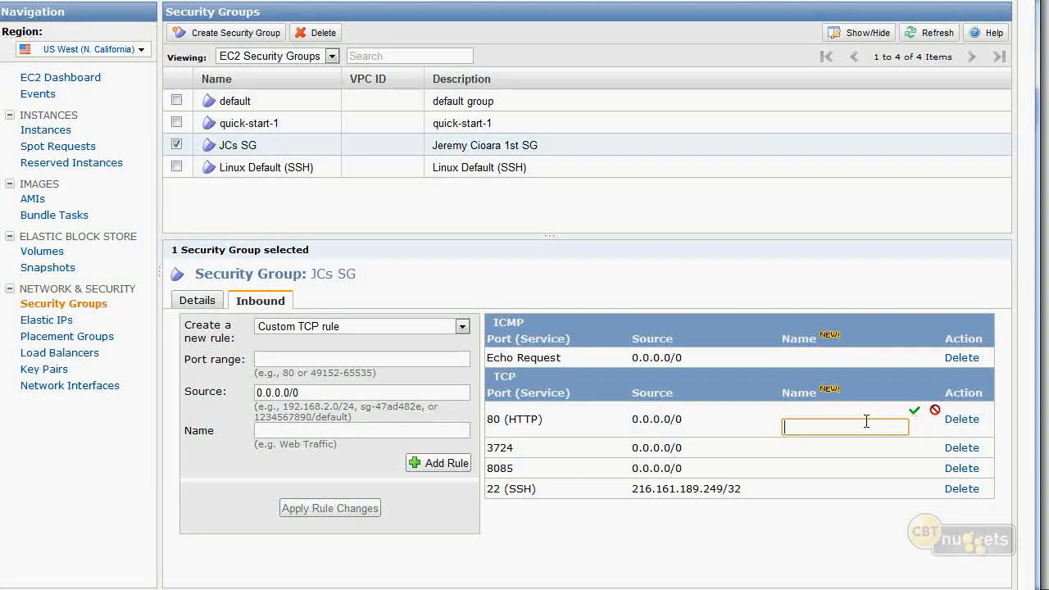
type("HTTP for All!")
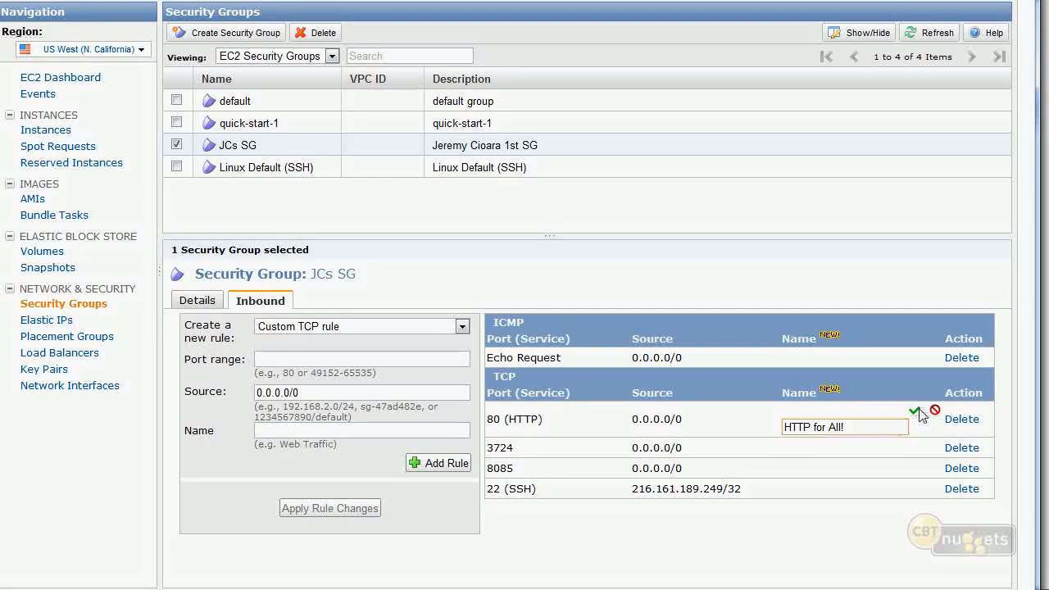
left_click(915, 408)
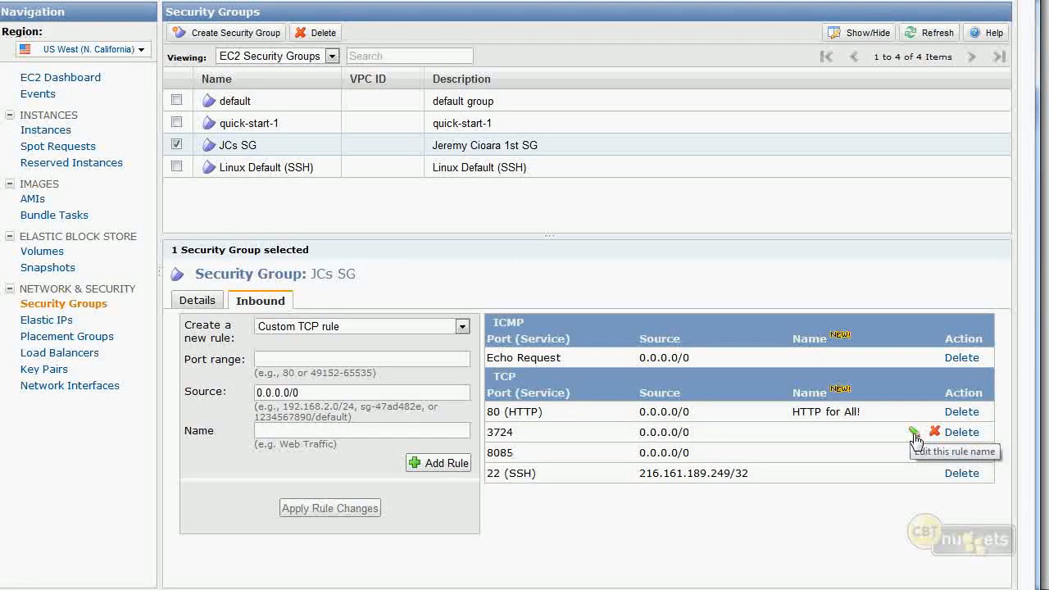
- Name the port 8085 inbound rule of the JCs SG group "WOW"
left_click(913, 453)
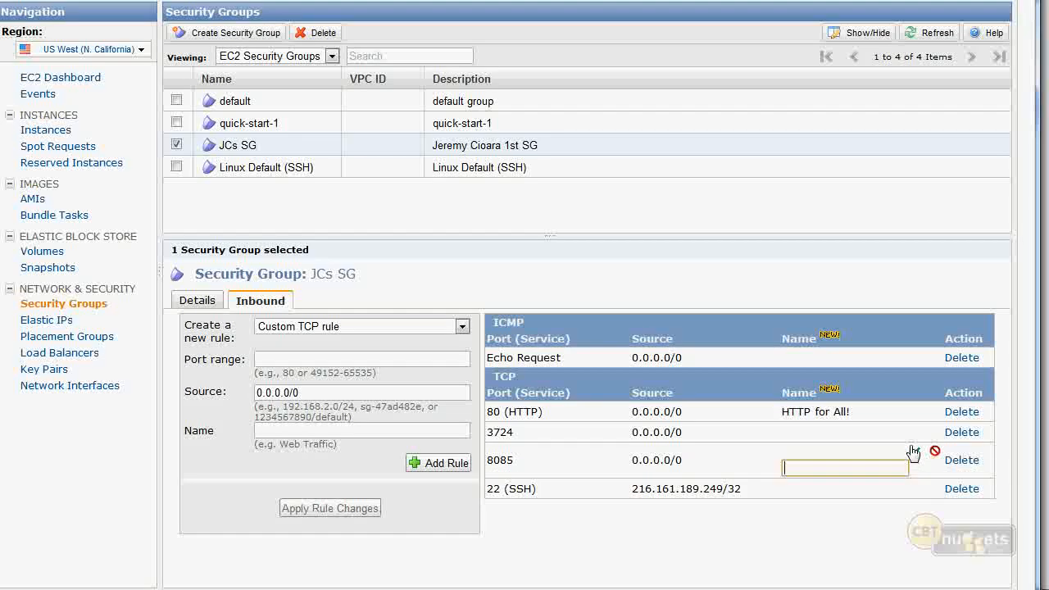
type("WOW")
key("Return")
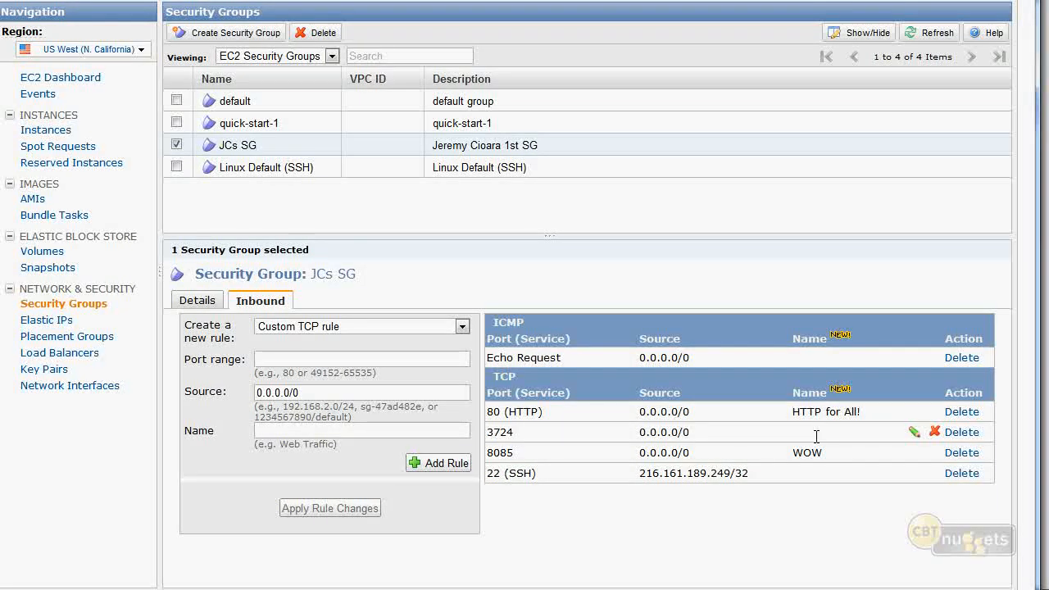
left_click(961, 454)
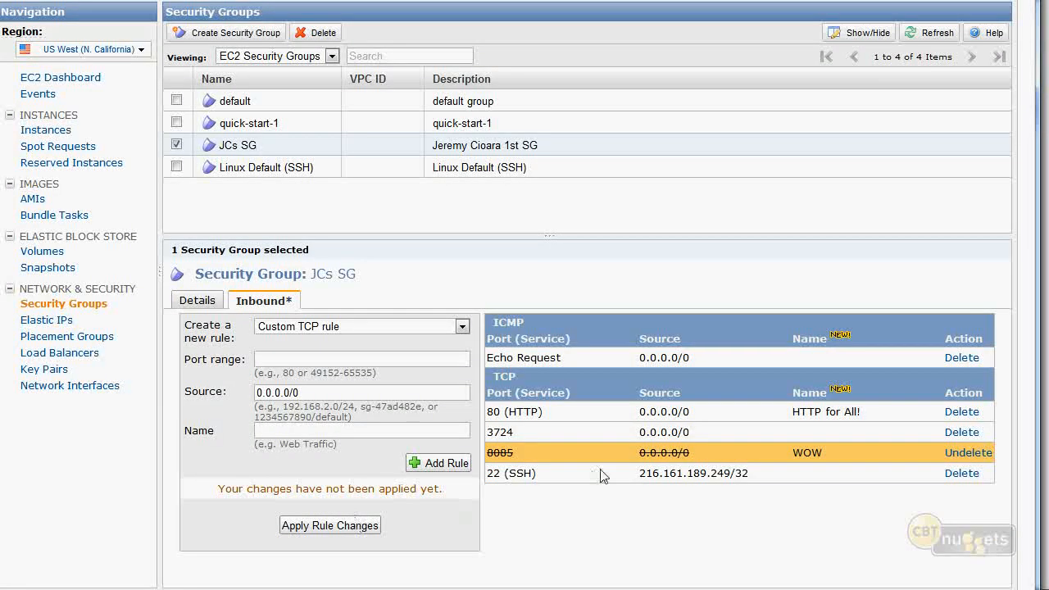
left_click(963, 452)
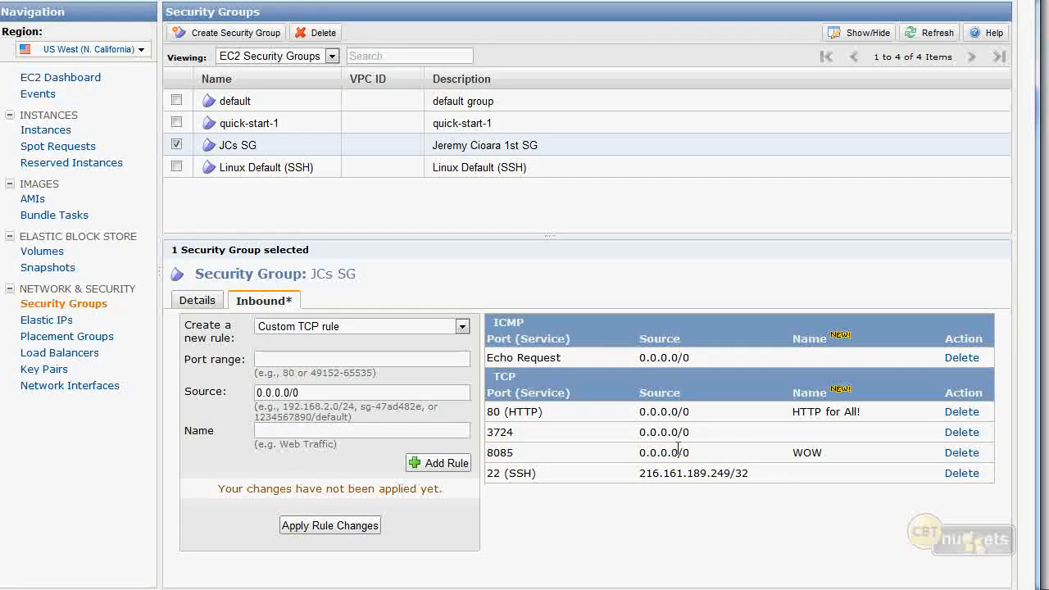
left_click_drag(692, 455, 486, 452)
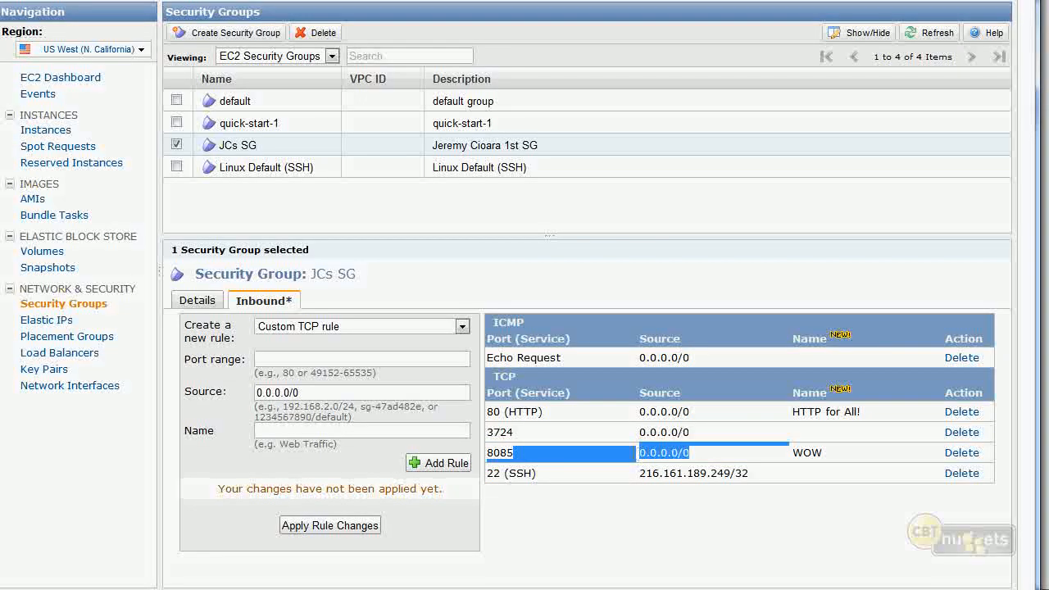
double_click(494, 453)
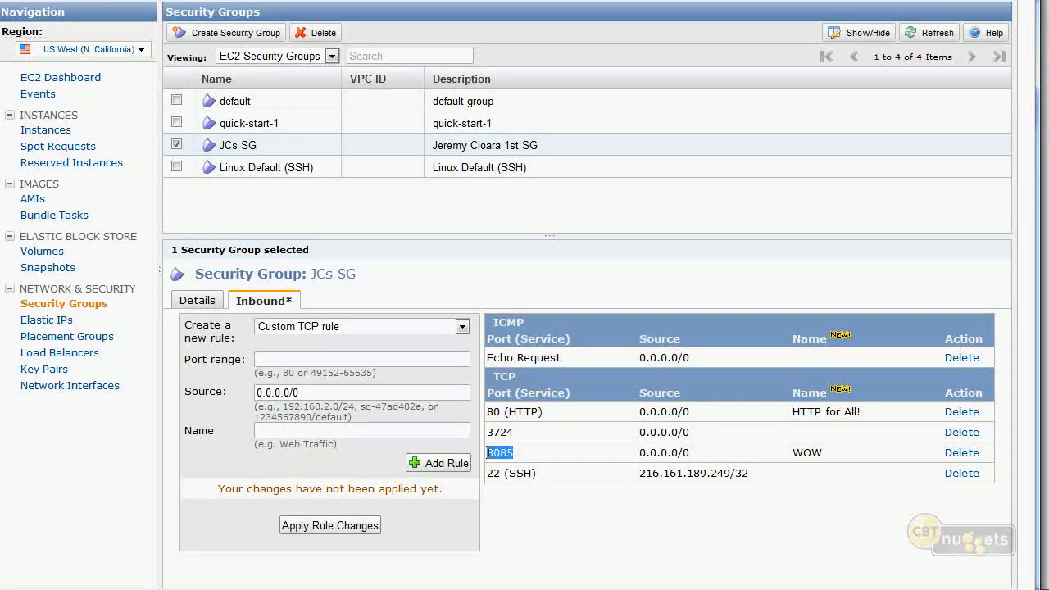
- Delete the TCP port 8085 rule from the JCs SG group and apply the rule changes
left_click(961, 452)
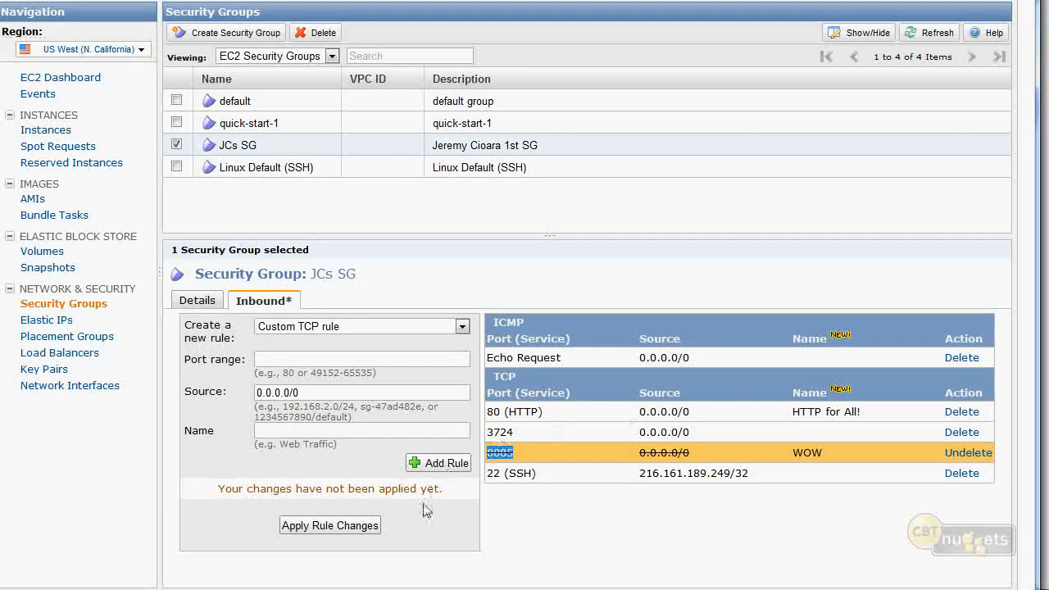
left_click(350, 525)
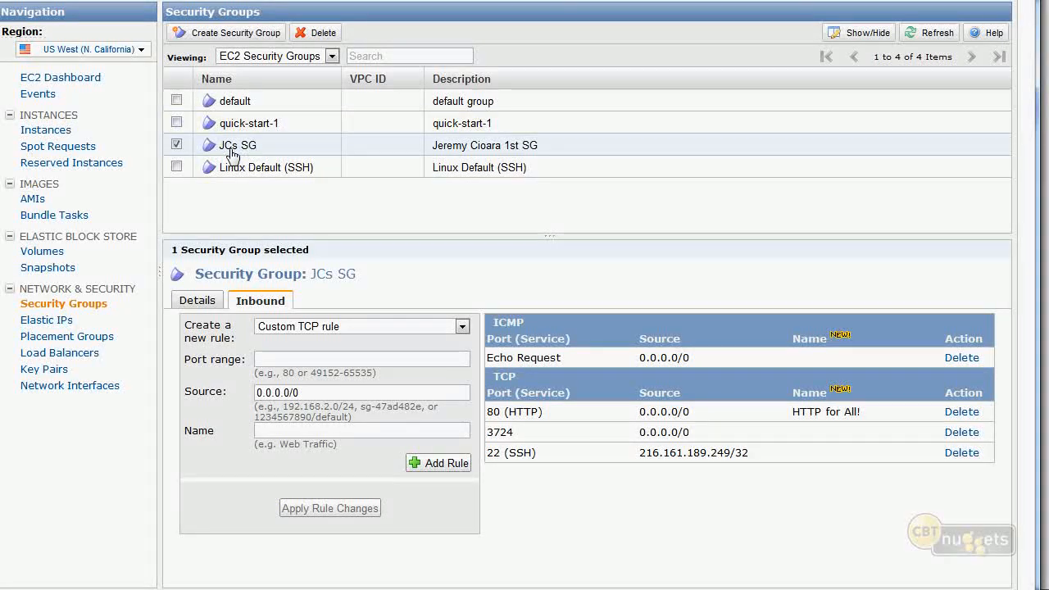
- Compare the inbound rules of the Linux Default (SSH) and JCs SG security groups
left_click(271, 173)
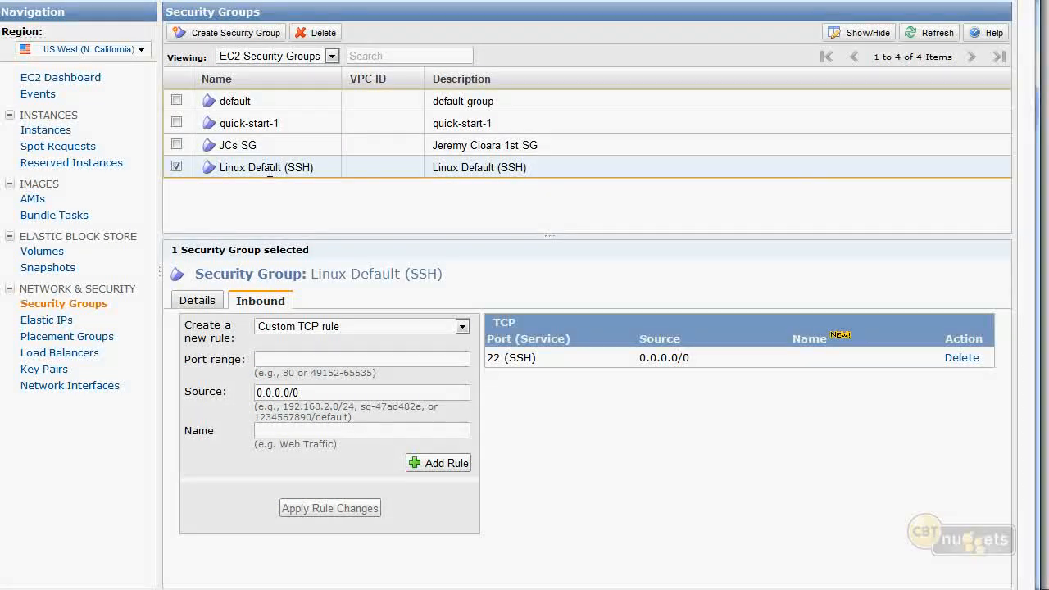
left_click(245, 145)
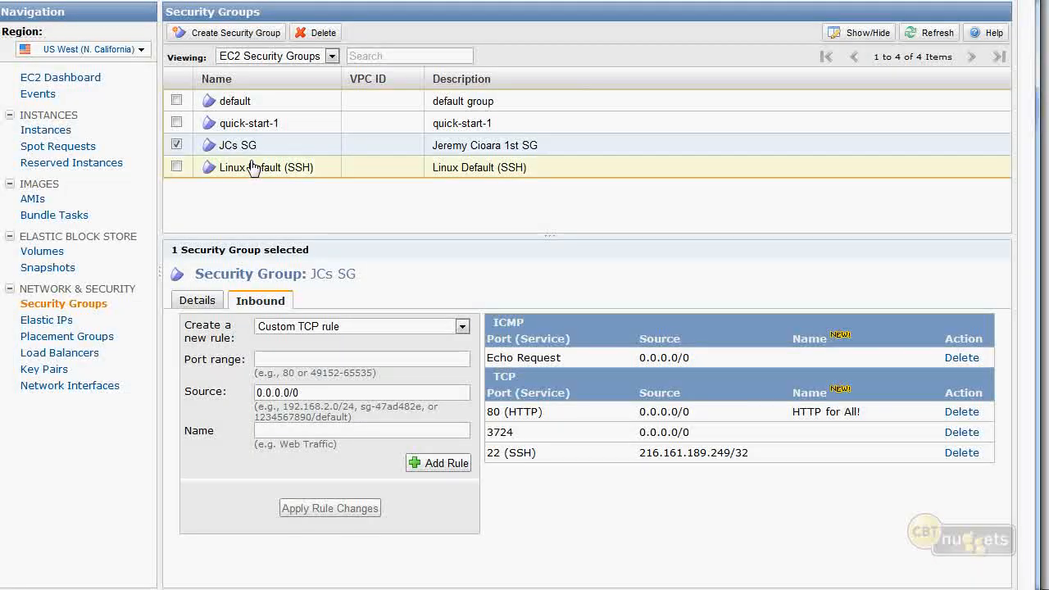
- Create a security group named "CBT Group" with the description "Whatever" and no VPC
left_click(244, 36)
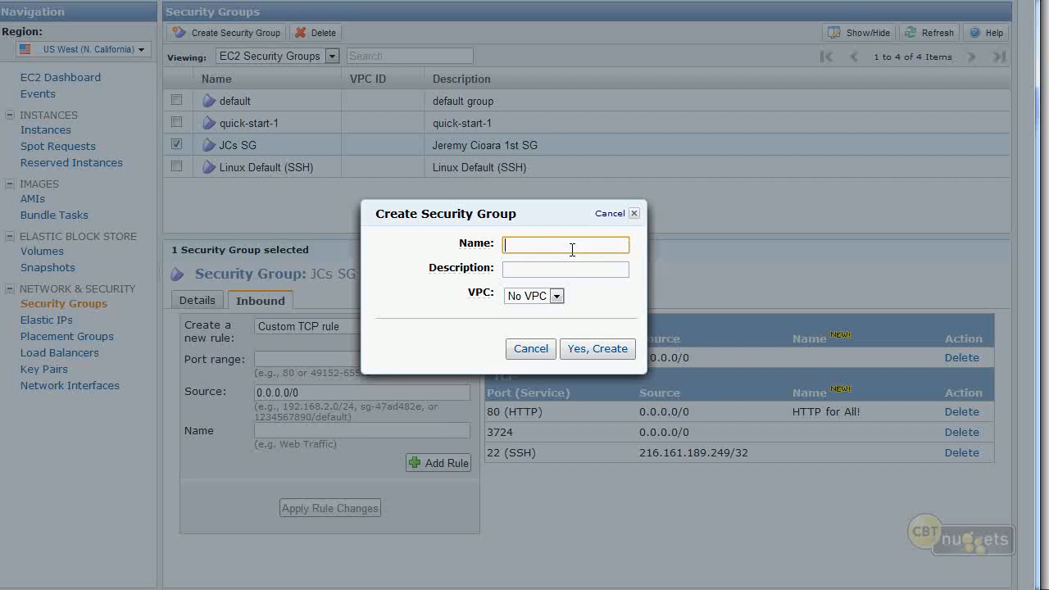
type("CBT Group")
key("Tab")
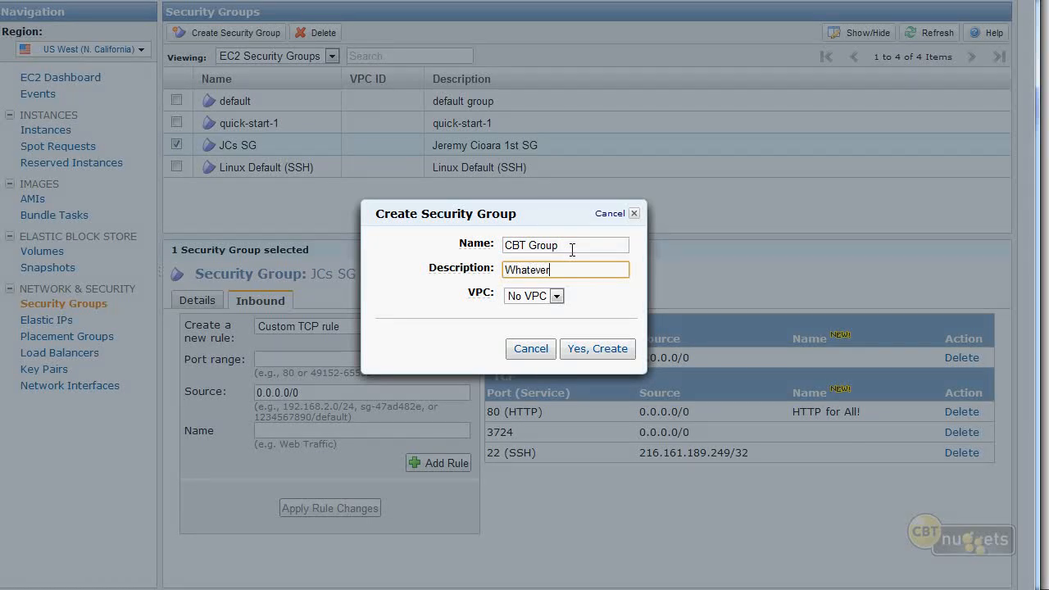
left_click(528, 299)
left_click(529, 301)
left_click(587, 345)
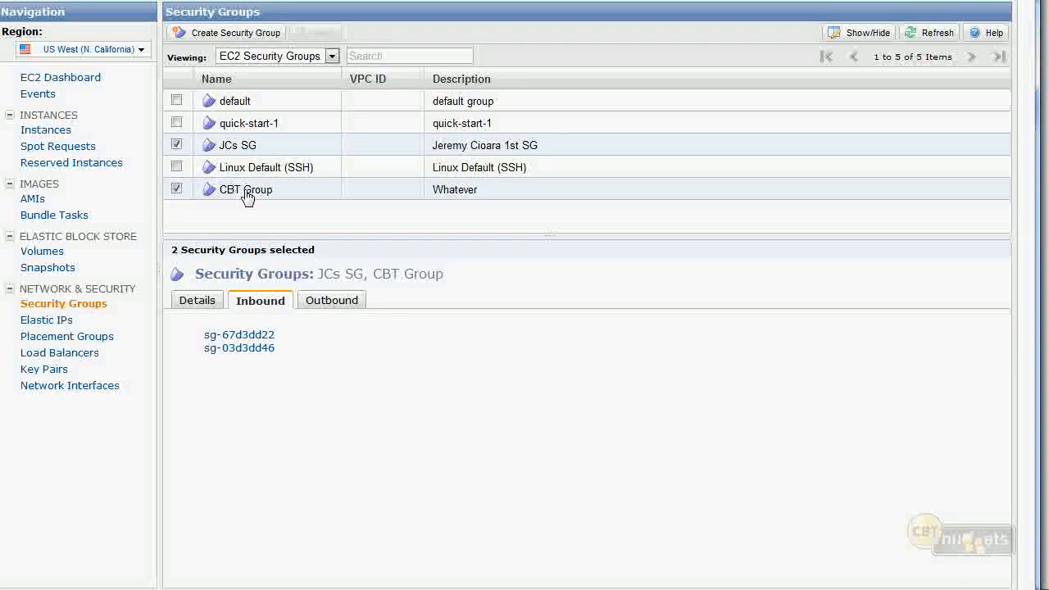
- Add an SSH inbound rule with source 0.0.0.0/0 to CBT Group and apply the rule changes
left_click(245, 194)
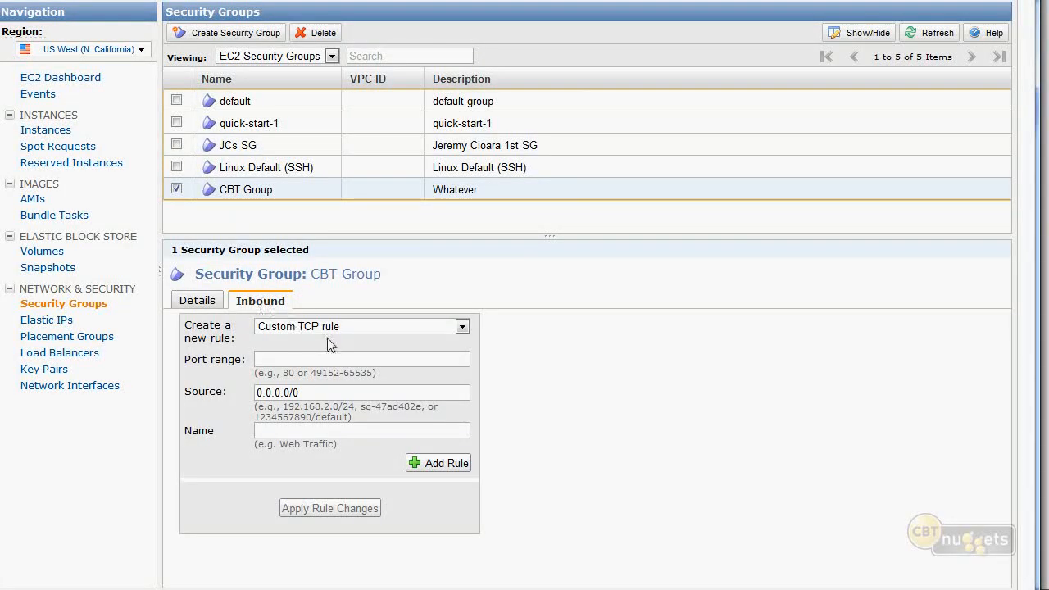
left_click(311, 358)
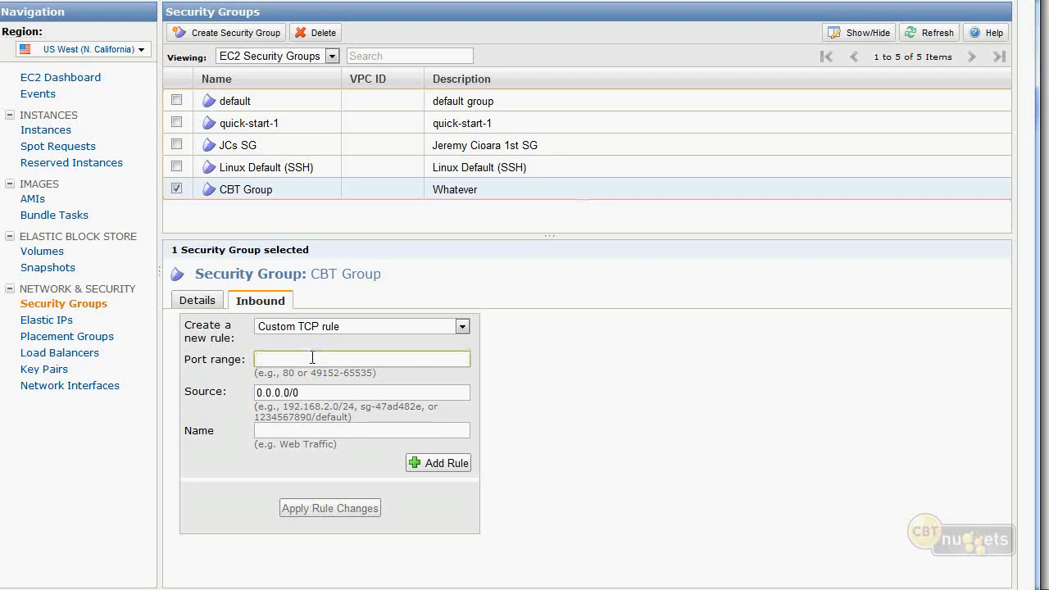
left_click(356, 327)
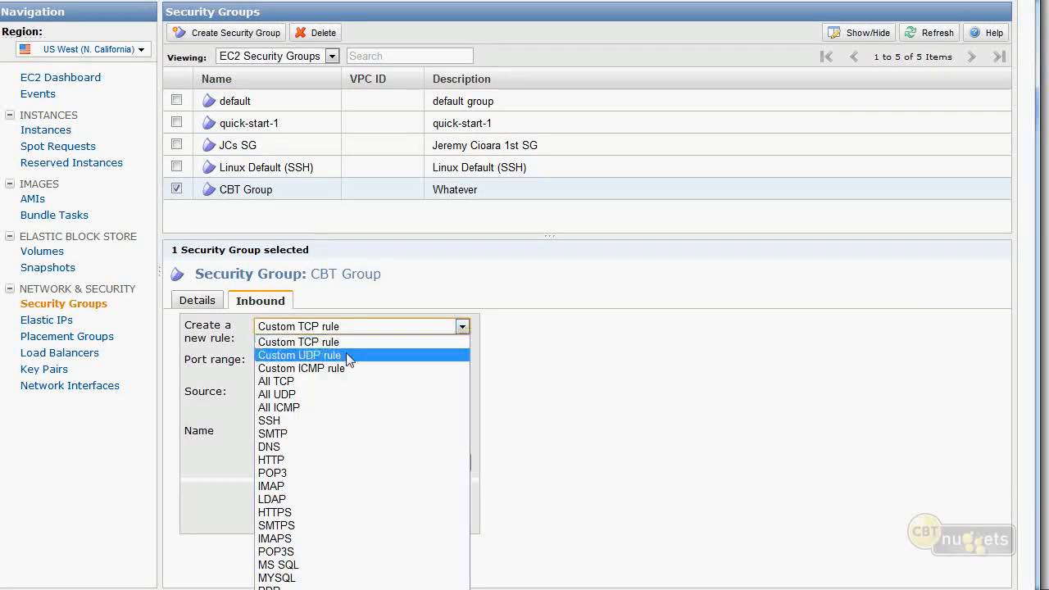
left_click(308, 423)
left_click(432, 429)
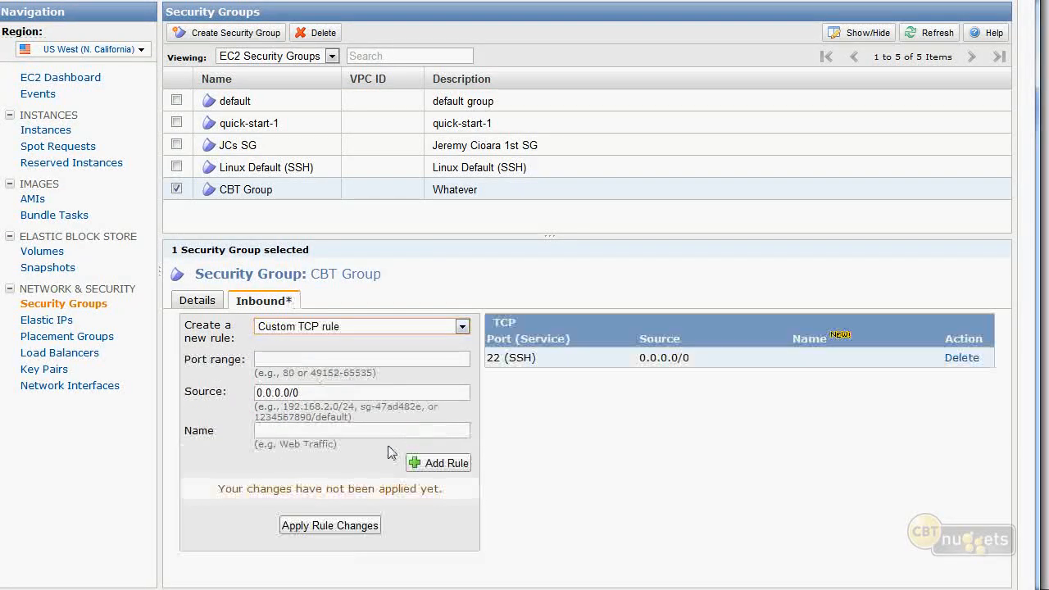
left_click(320, 525)
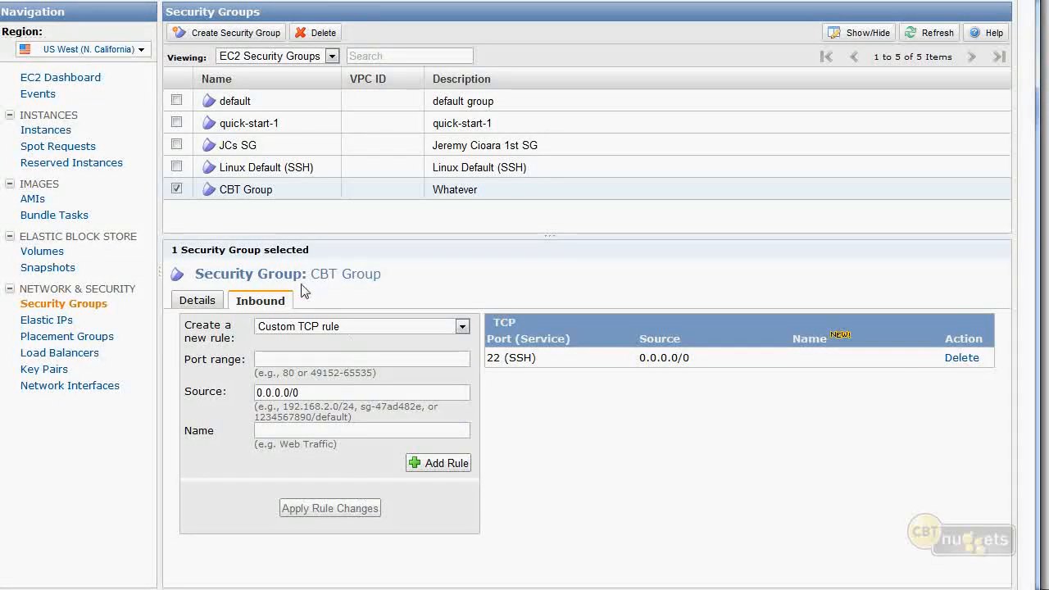
- Check whether the SDCORE-TS01 instance offers a security group change, and return to the security groups list
left_click(54, 129)
right_click(389, 146)
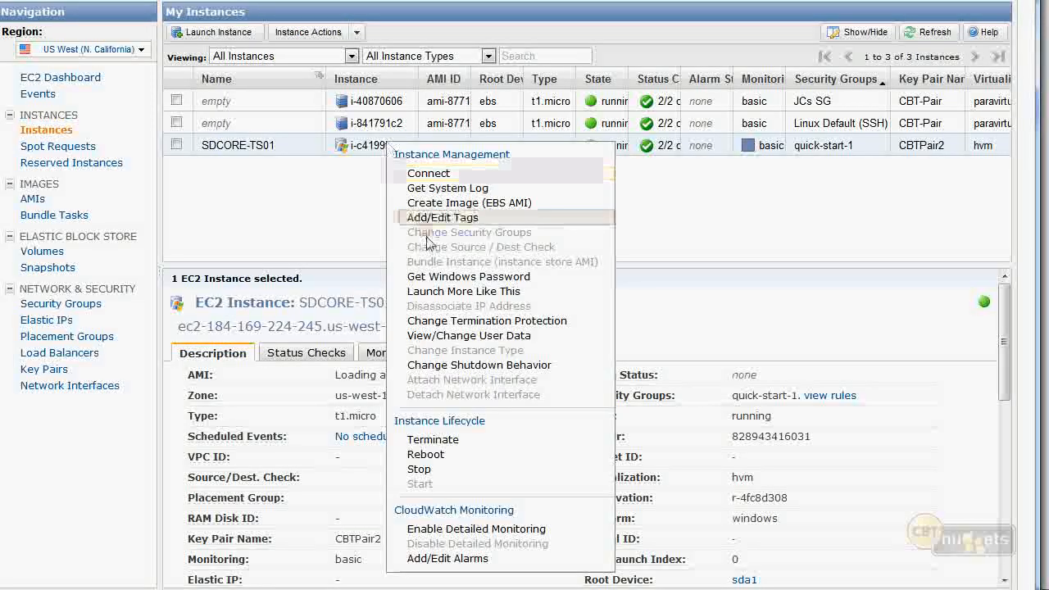
left_click(84, 305)
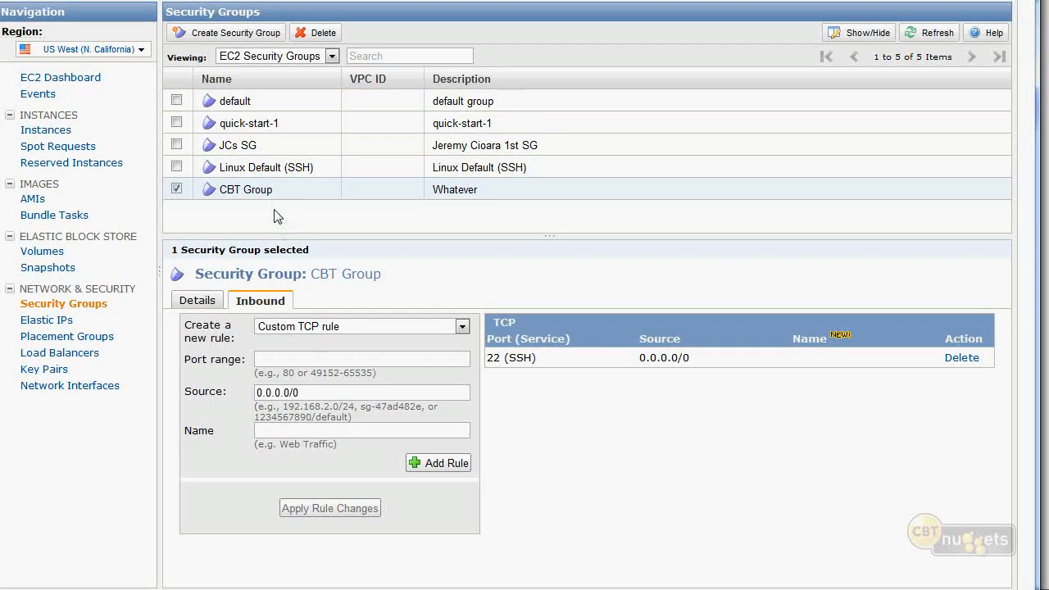
- Delete the CBT Group security group and try to delete the JCs SG security group
left_click(322, 37)
left_click(602, 347)
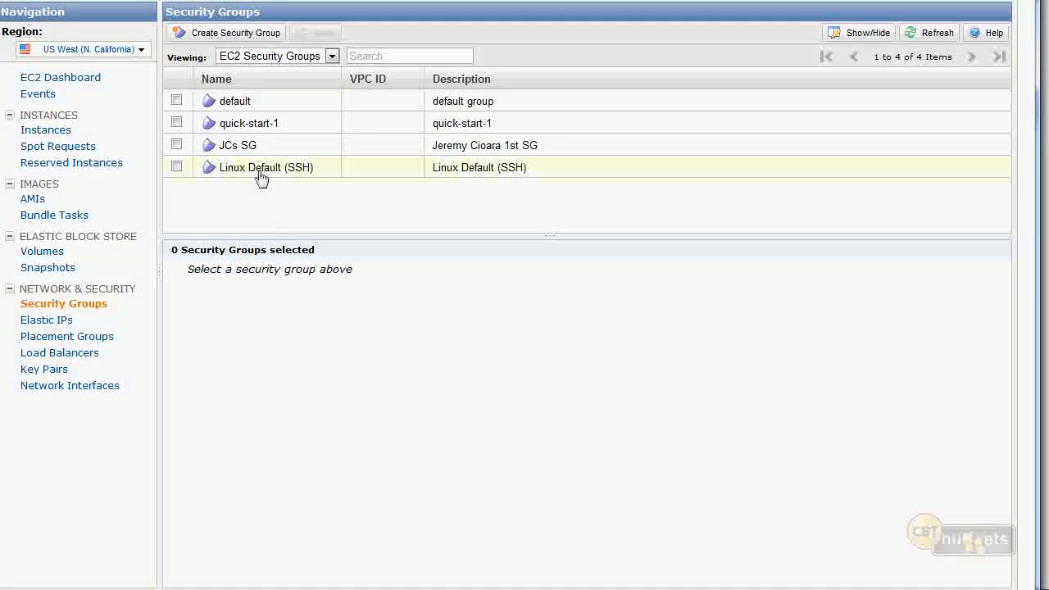
left_click(236, 146)
left_click(320, 32)
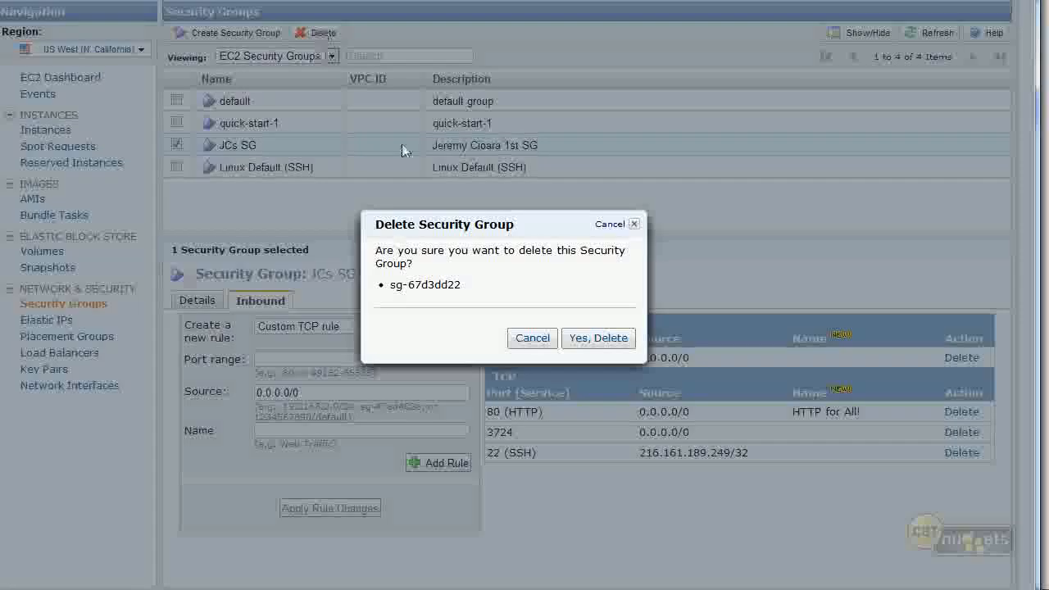
left_click(597, 339)
left_click(537, 360)
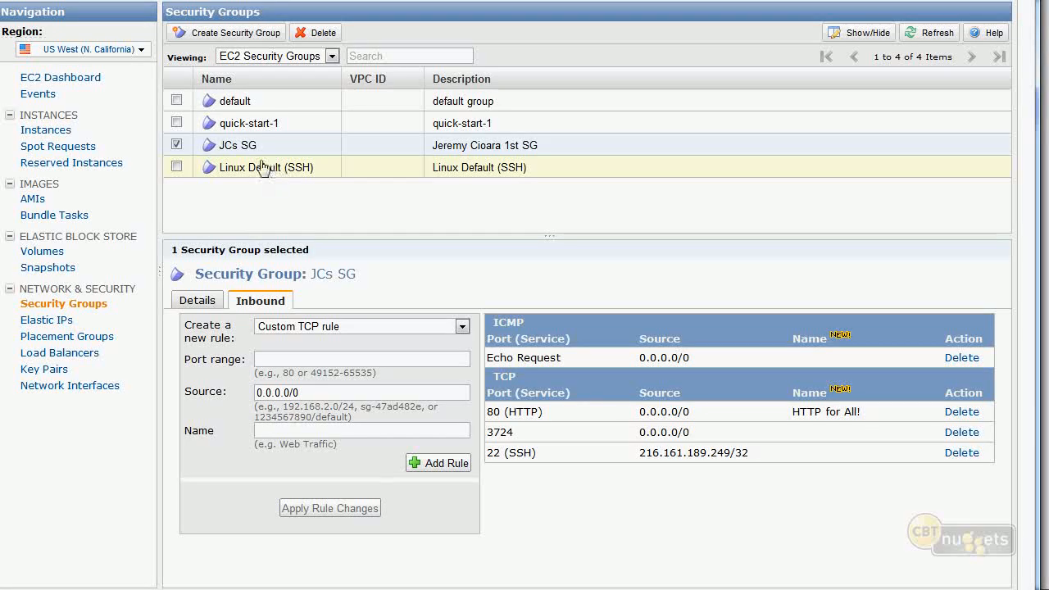
- Start a new inbound rule of type All TCP for the JCs SG security group
left_click(339, 327)
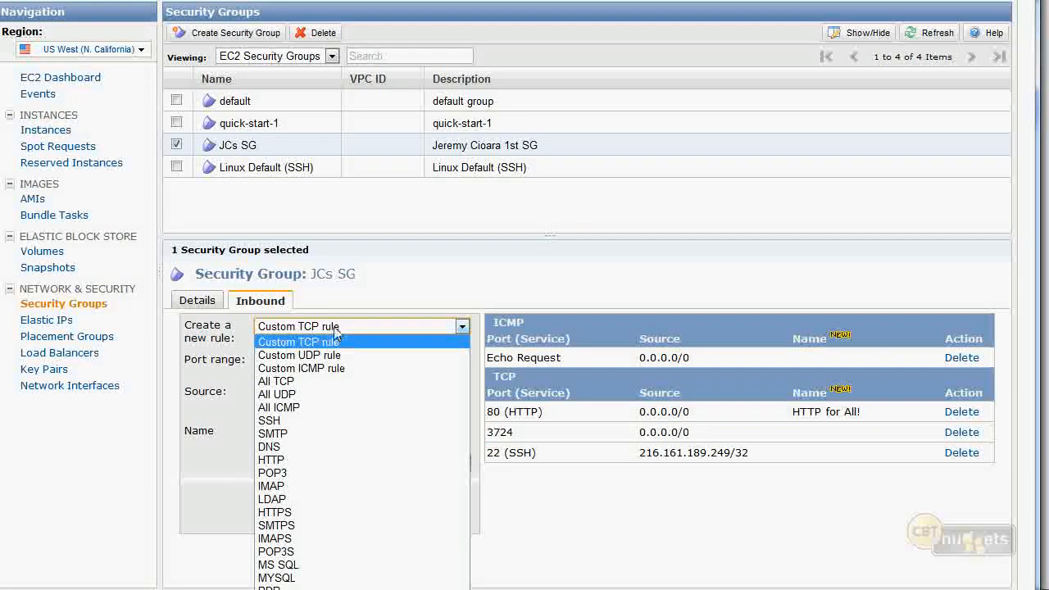
left_click(338, 327)
left_click(318, 328)
left_click(305, 381)
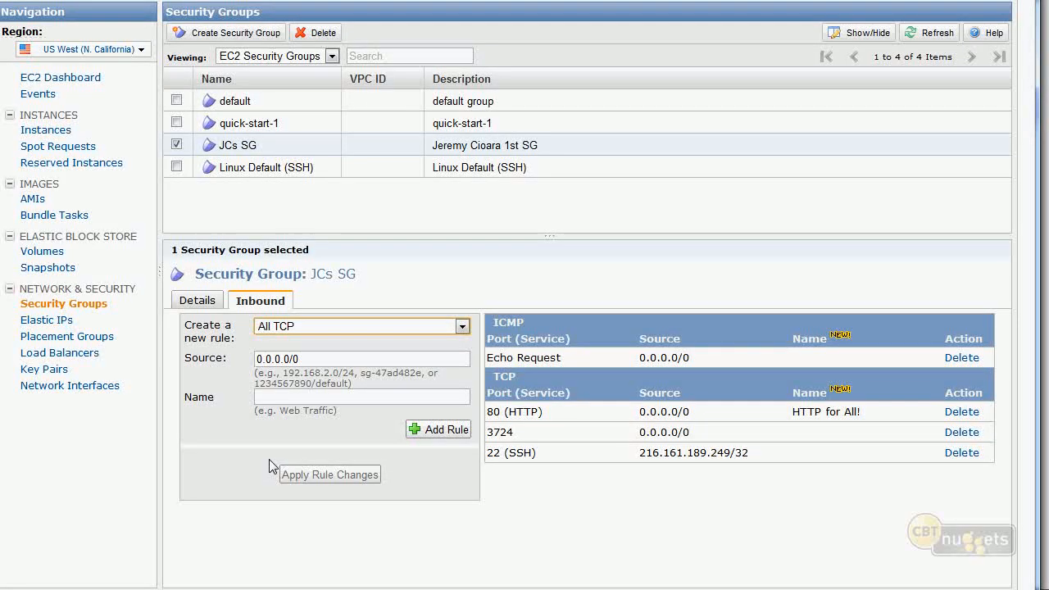
- Set the new rule's source to the Linux Default (SSH) security group, sg-79d7d93c
left_click_drag(310, 360, 236, 352)
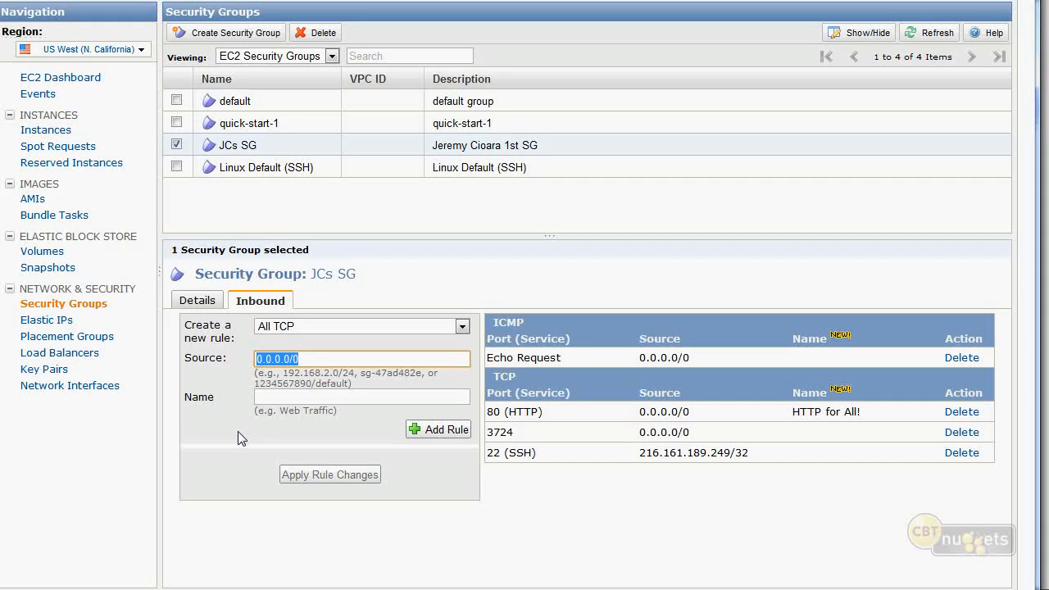
key("BackSpace")
type("linux")
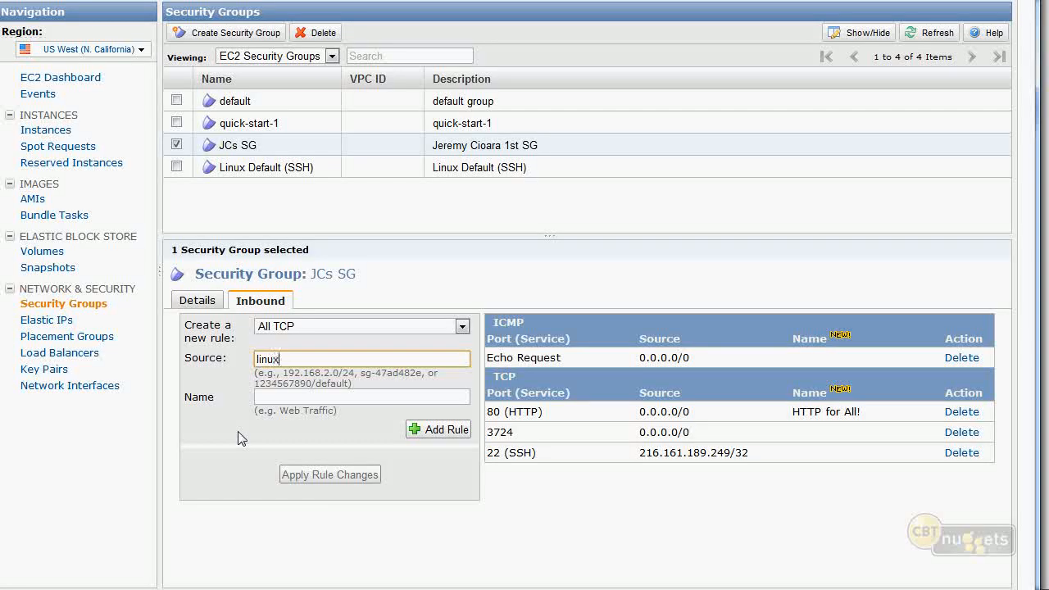
key("BackSpace")
key("BackSpace")
key("BackSpace")
key("BackSpace")
type("Lin")
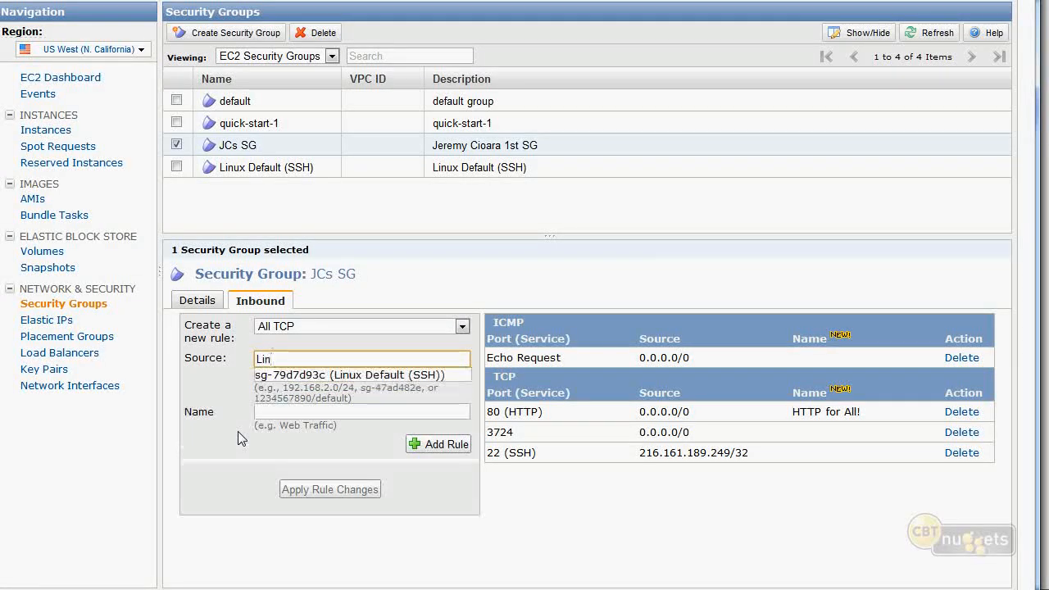
left_click(358, 375)
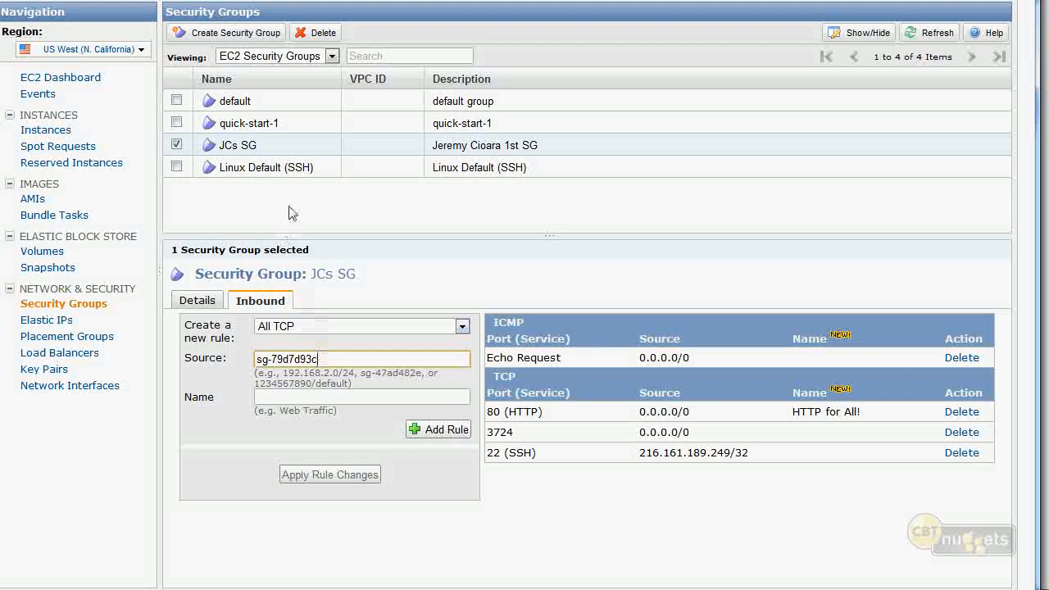
left_click_drag(319, 359, 288, 358)
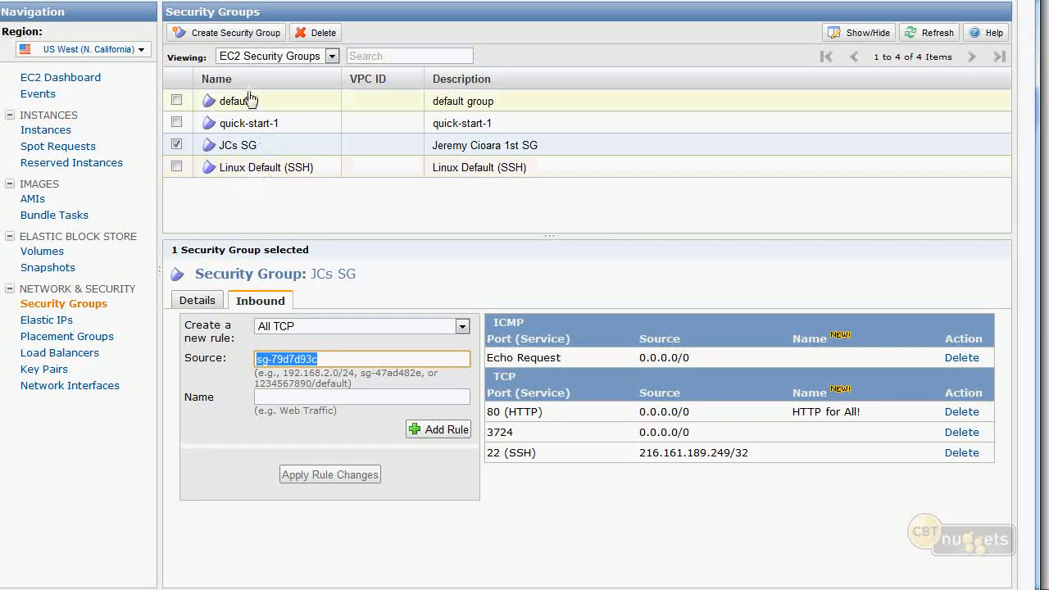
- Show the Group ID and Owner columns in the security groups list
left_click(854, 35)
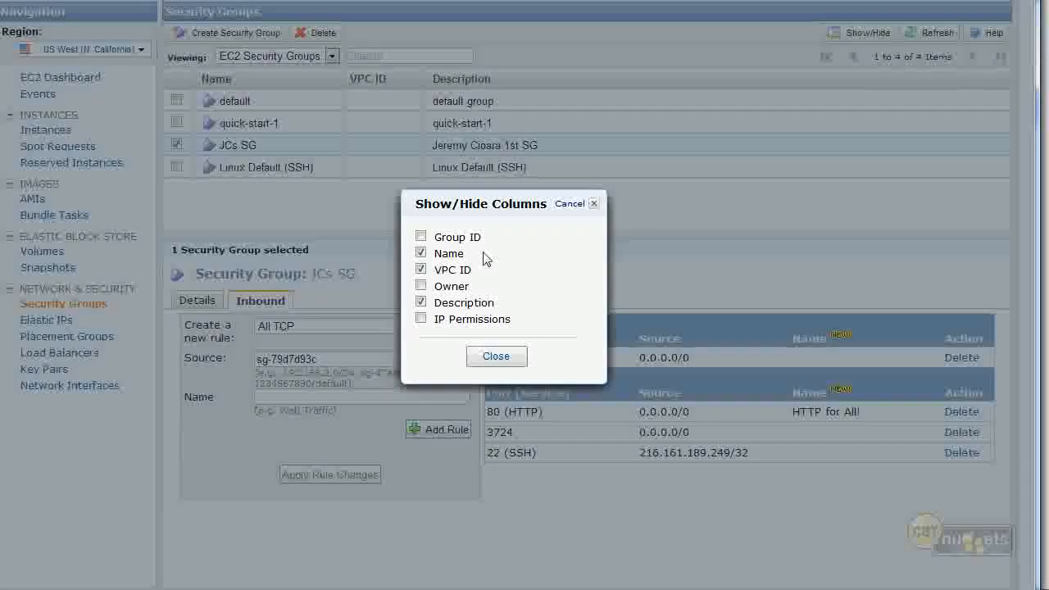
left_click(444, 238)
left_click(445, 286)
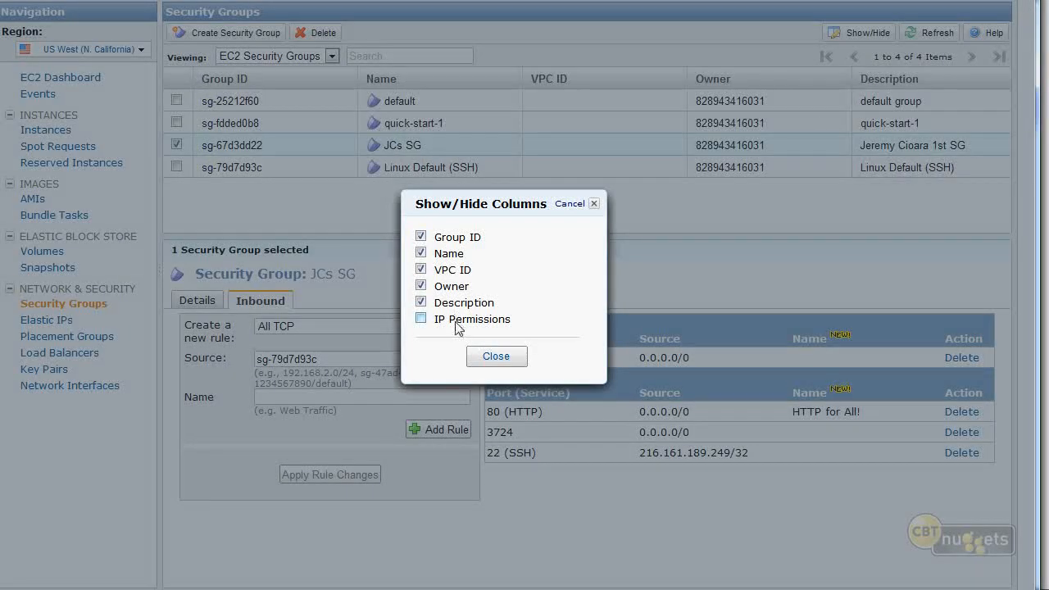
left_click(508, 357)
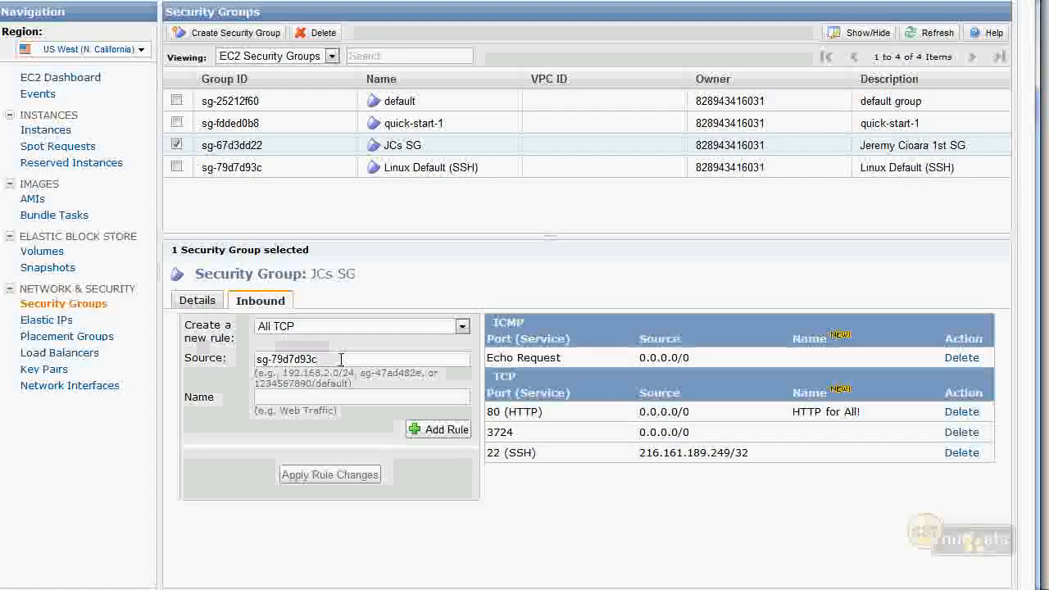
- Name the All TCP rule "Allow the Linux Guys" and add it to the JCs SG inbound rules
triple_click(306, 359)
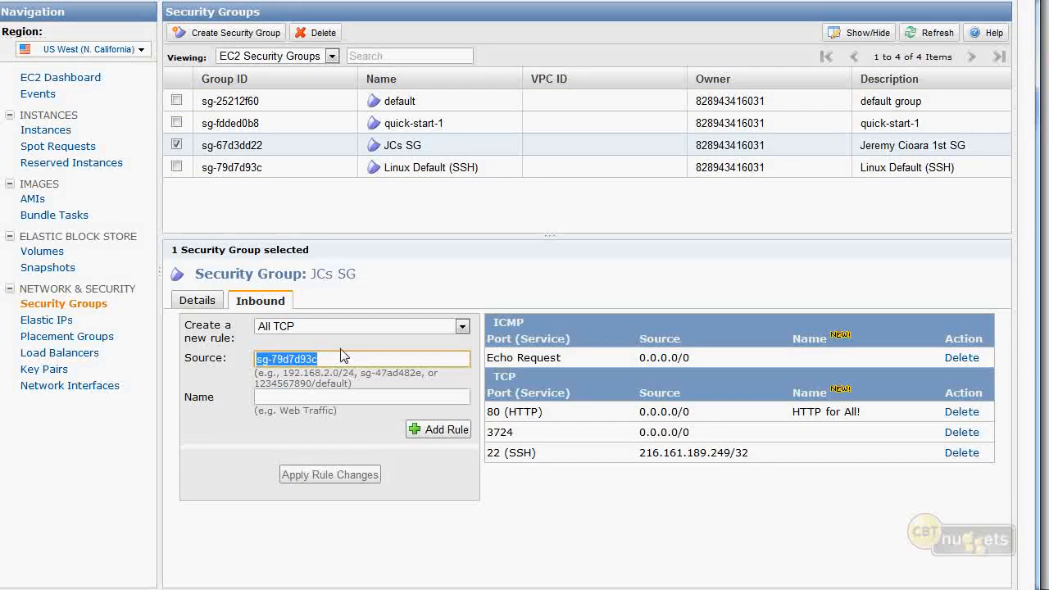
left_click(305, 398)
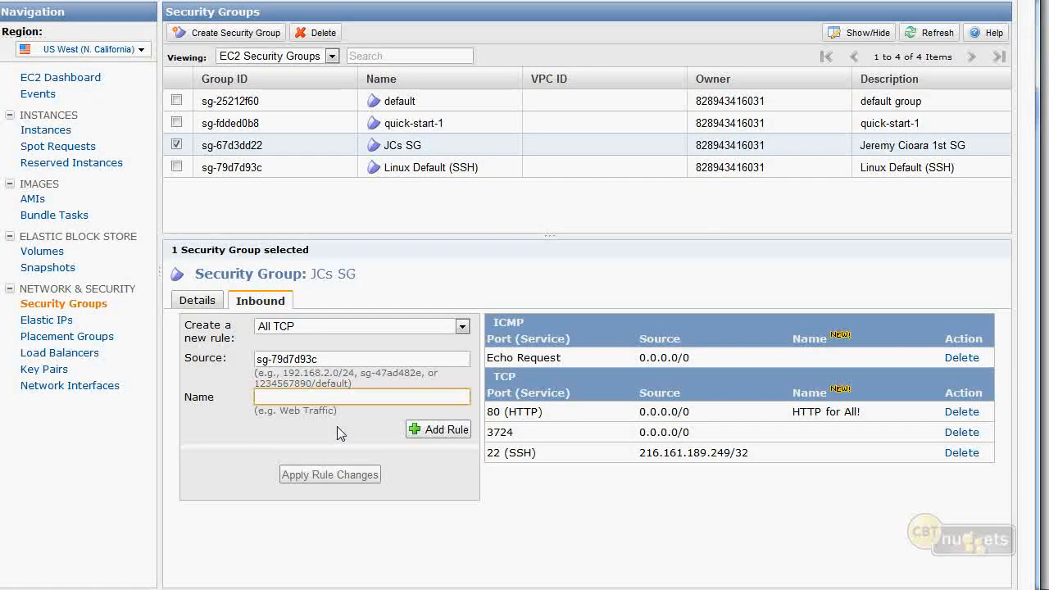
type("Allow the L")
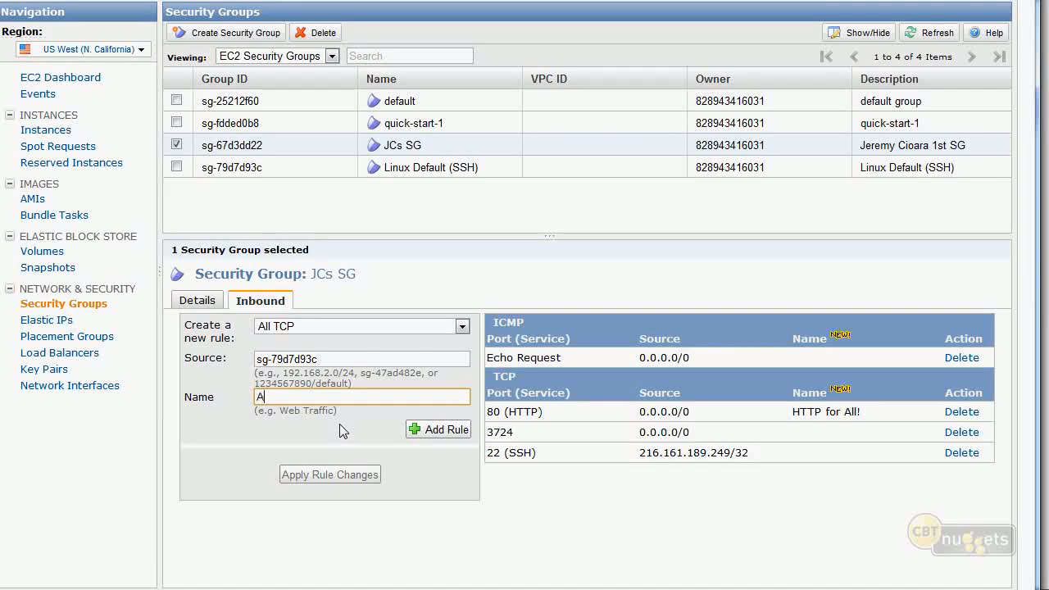
type("inux Guys")
left_click(455, 429)
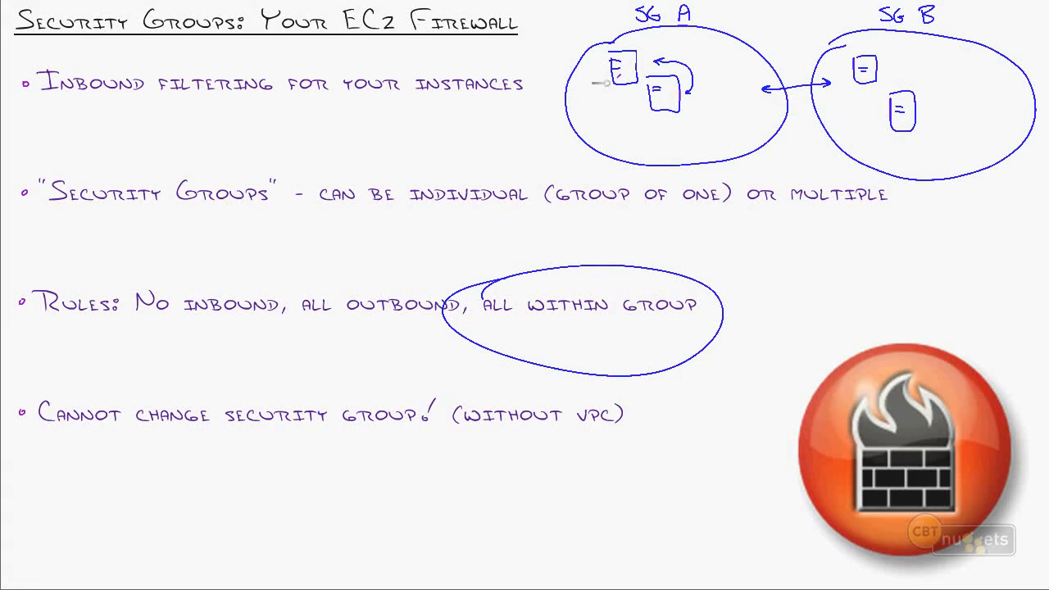
mouse_move(613, 78)
left_mouse_down()
mouse_move(614, 120)
mouse_move(655, 117)
left_mouse_up()
mouse_move(696, 114)
left_mouse_down()
mouse_move(879, 112)
mouse_move(701, 113)
left_mouse_up()
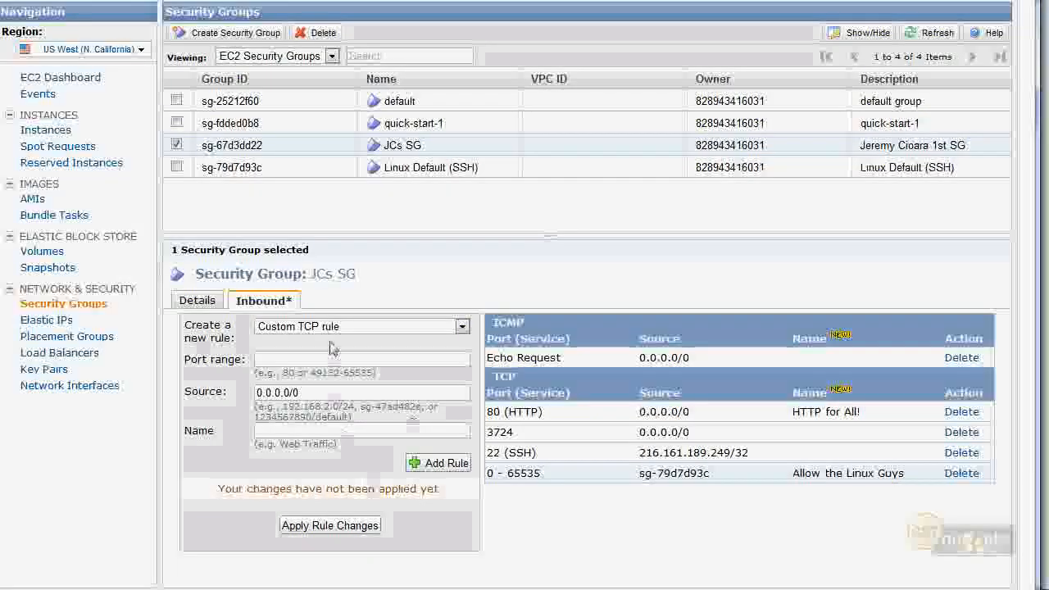
left_click(332, 327)
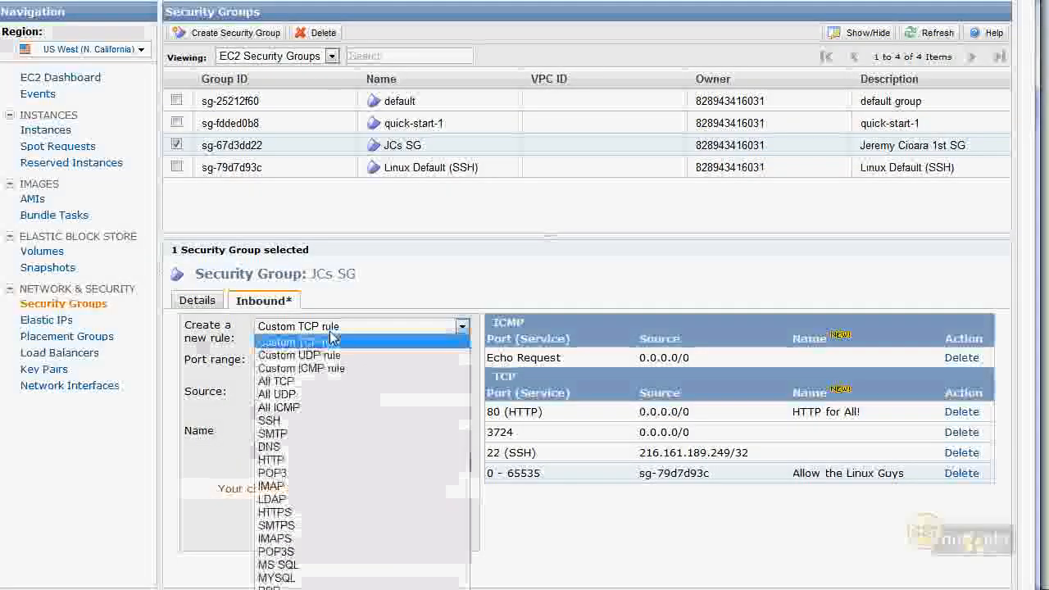
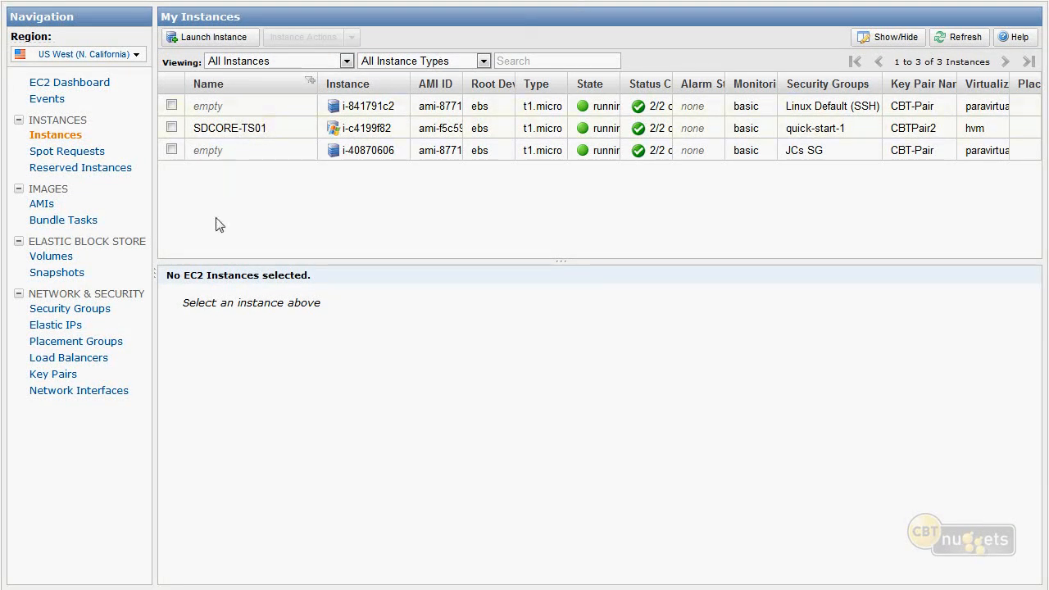
- Create a security group named "Web Servers" with the description "MSFT IIS Web Servers" and no VPC
left_click(104, 314)
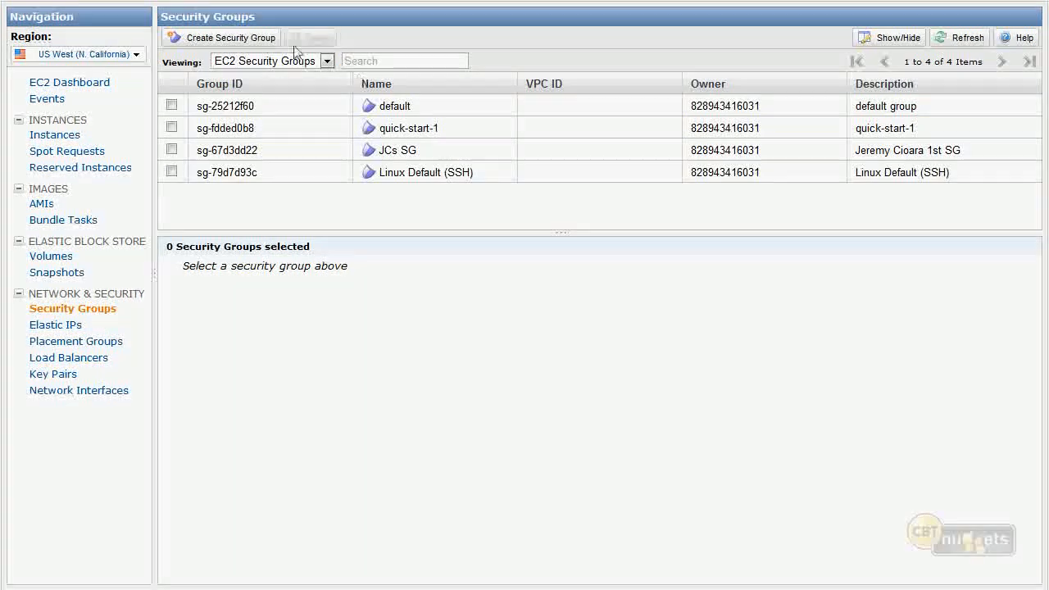
left_click(226, 36)
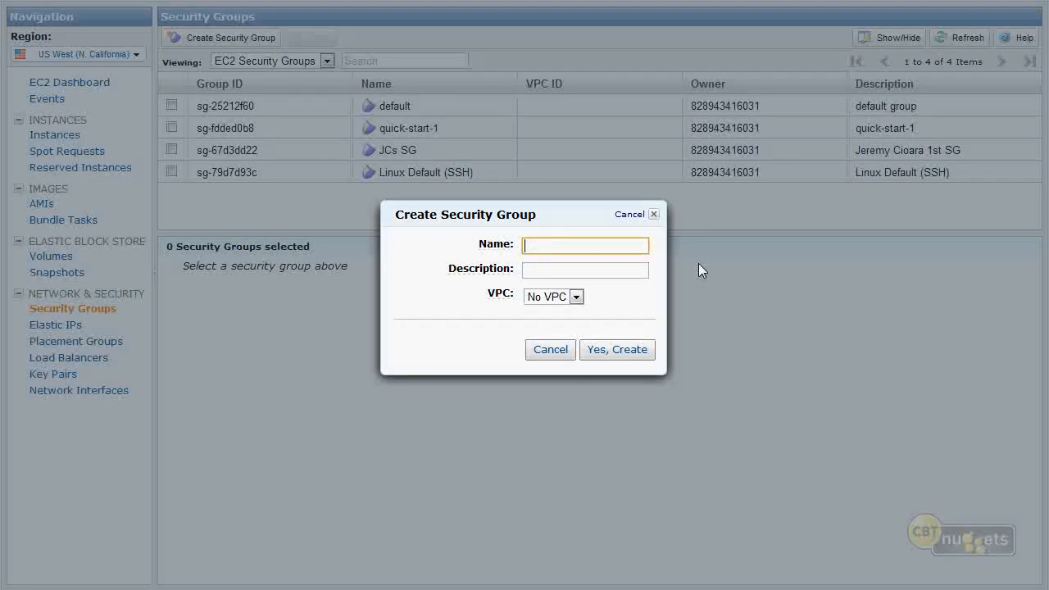
type("Web Servers")
key("Tab")
type("MSTF")
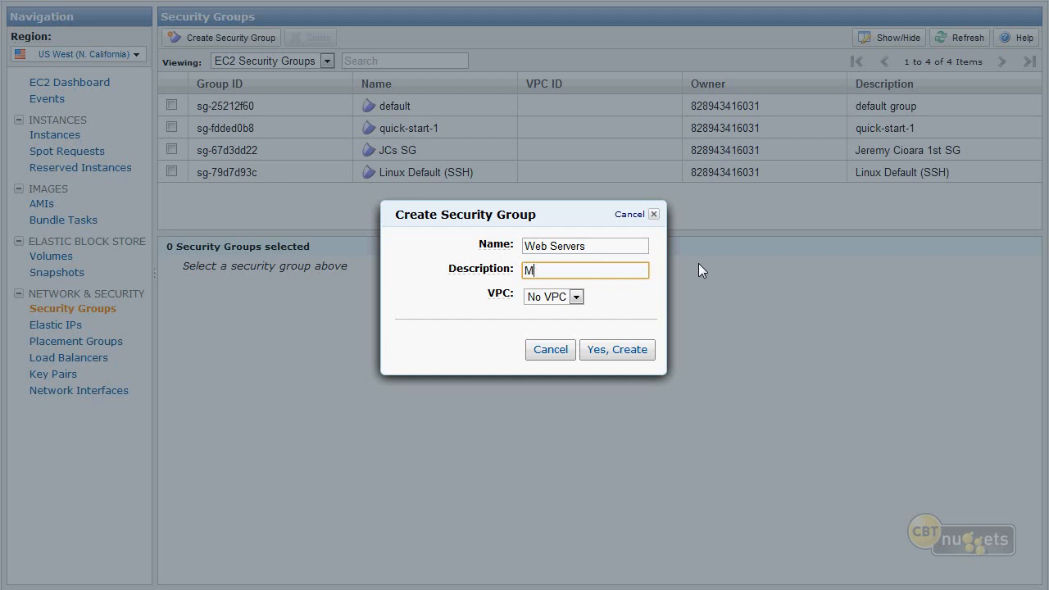
key("BackSpace")
key("BackSpace")
type("FT IIS Web Servers")
left_click(574, 297)
left_click(573, 299)
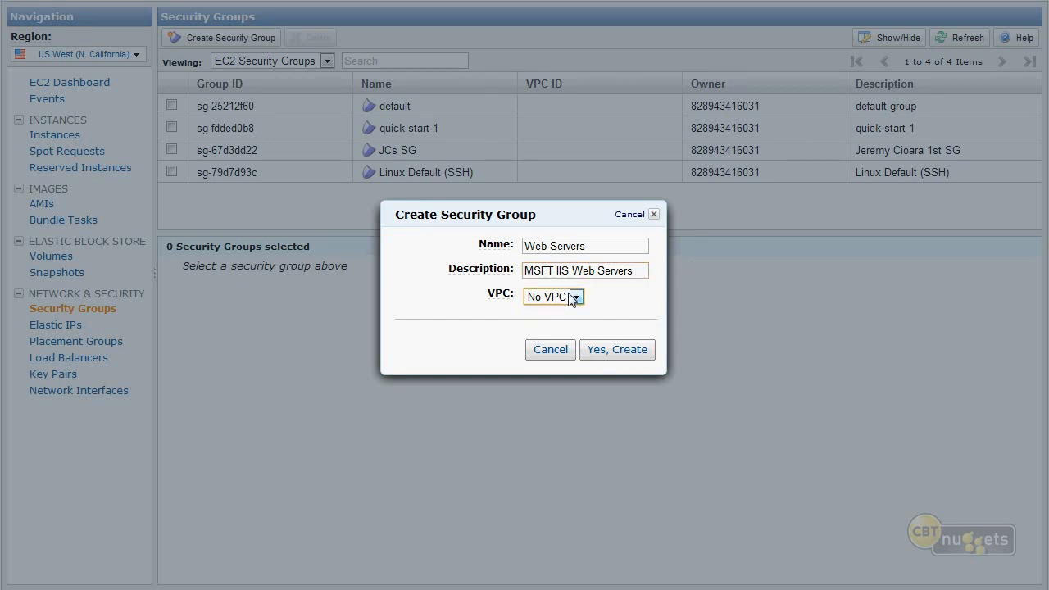
left_click(610, 350)
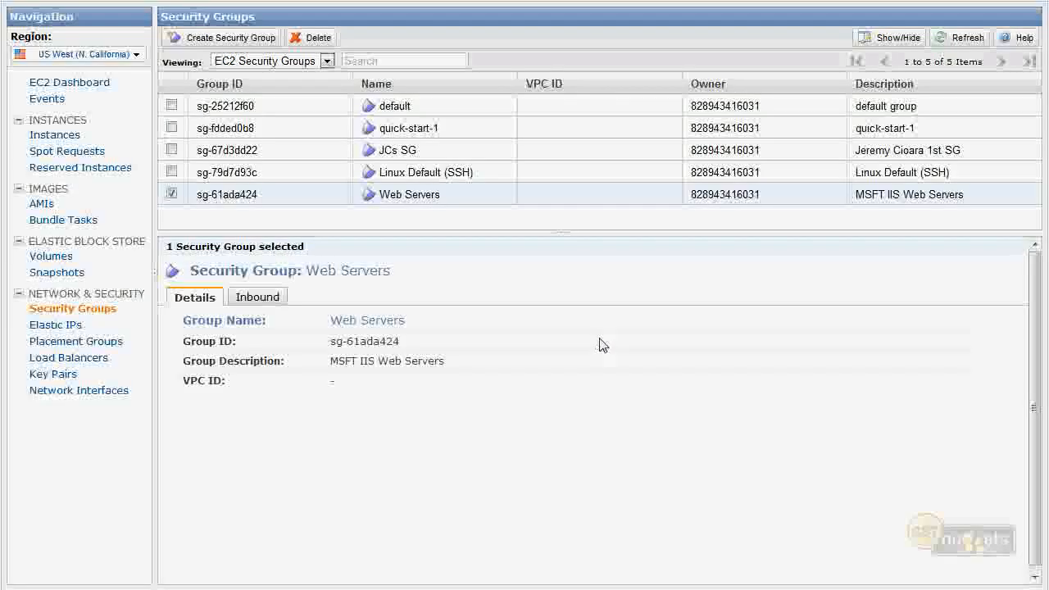
left_click(424, 196)
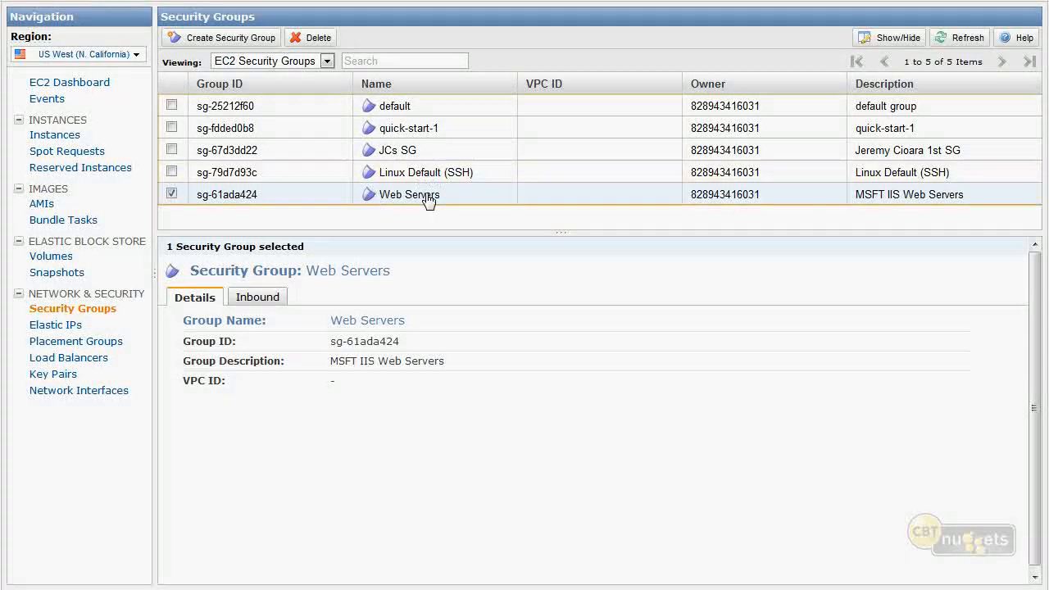
- Create a security group named "Database Servers" with the description "MySQL DB Servers" and no VPC
left_click(233, 42)
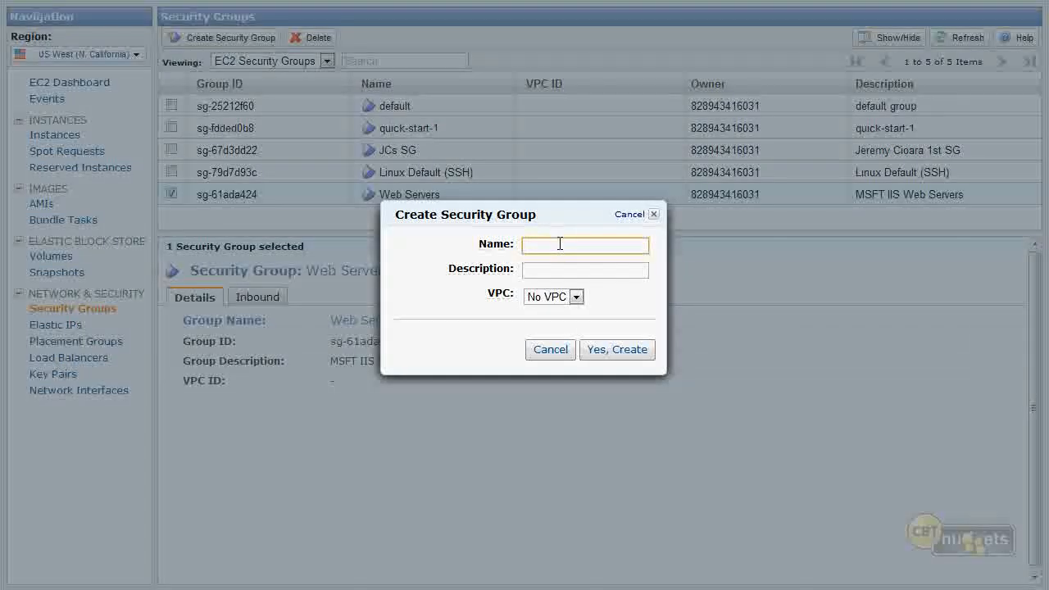
type("Database Servers")
key("Tab")
type("M")
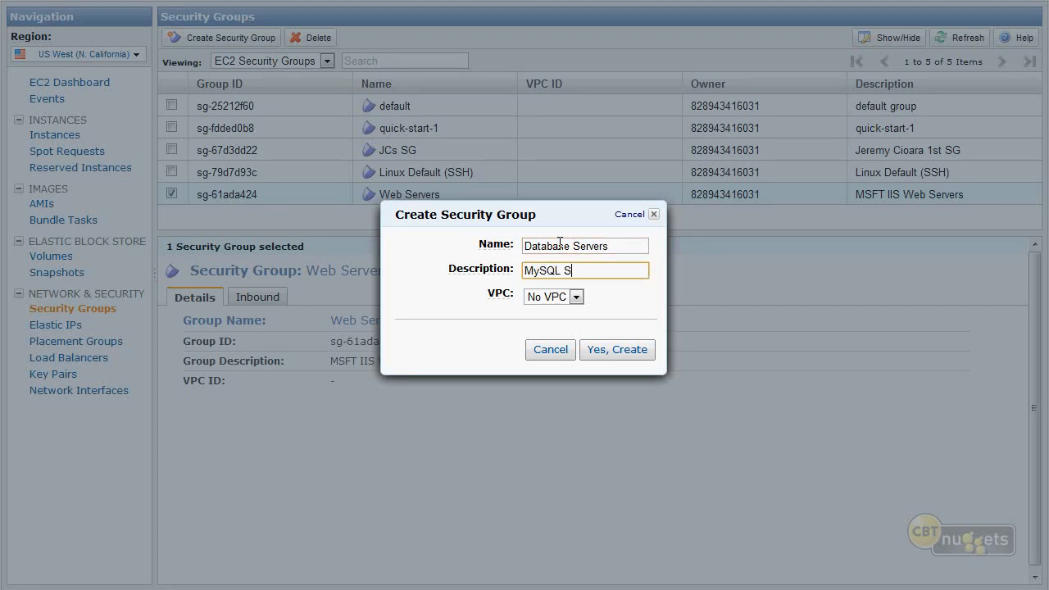
type("ySQL DB S")
key("BackSpace")
type("DB Servers")
key("Return")
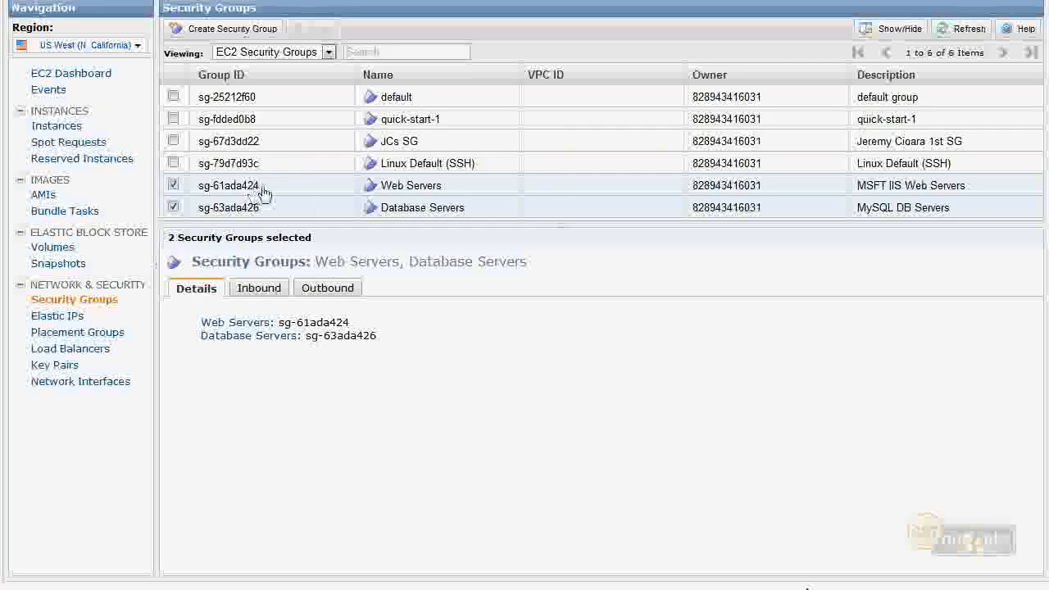
- Start a new HTTP inbound rule for the Web Servers security group
left_click(387, 187)
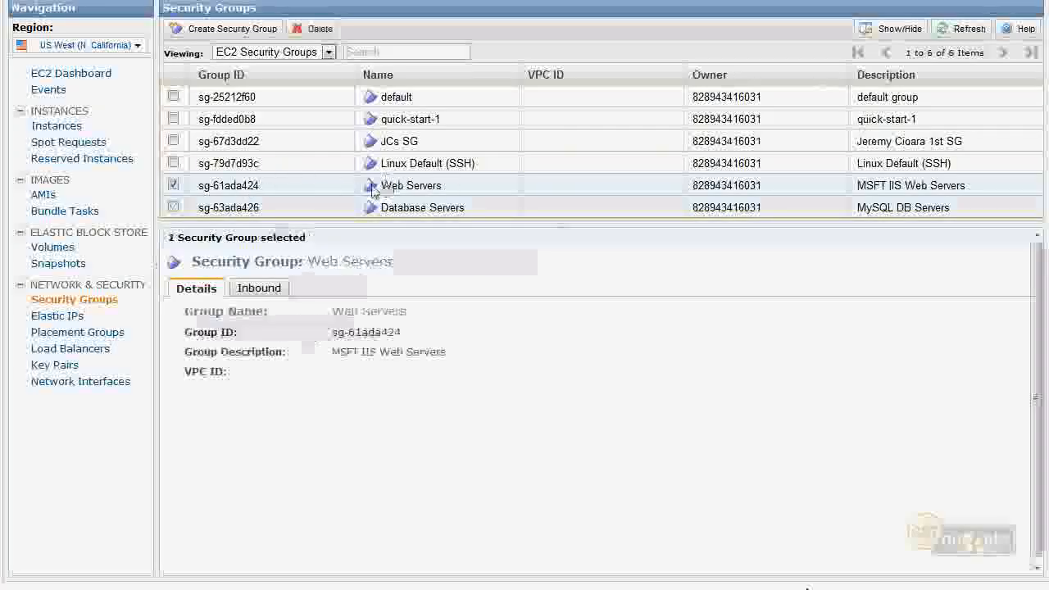
left_click(258, 288)
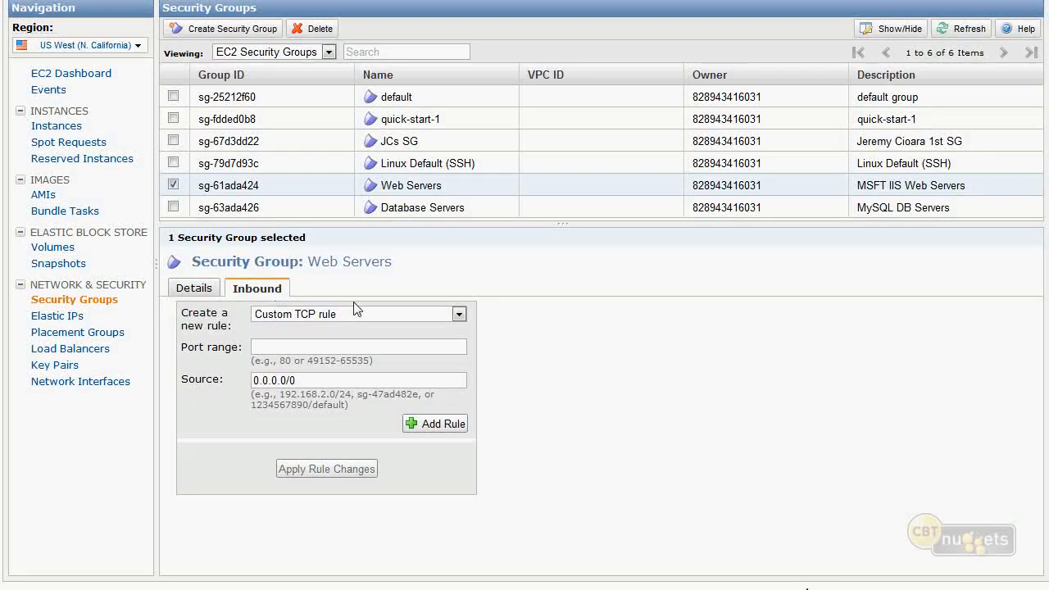
left_click(374, 311)
left_click(377, 314)
left_click(377, 314)
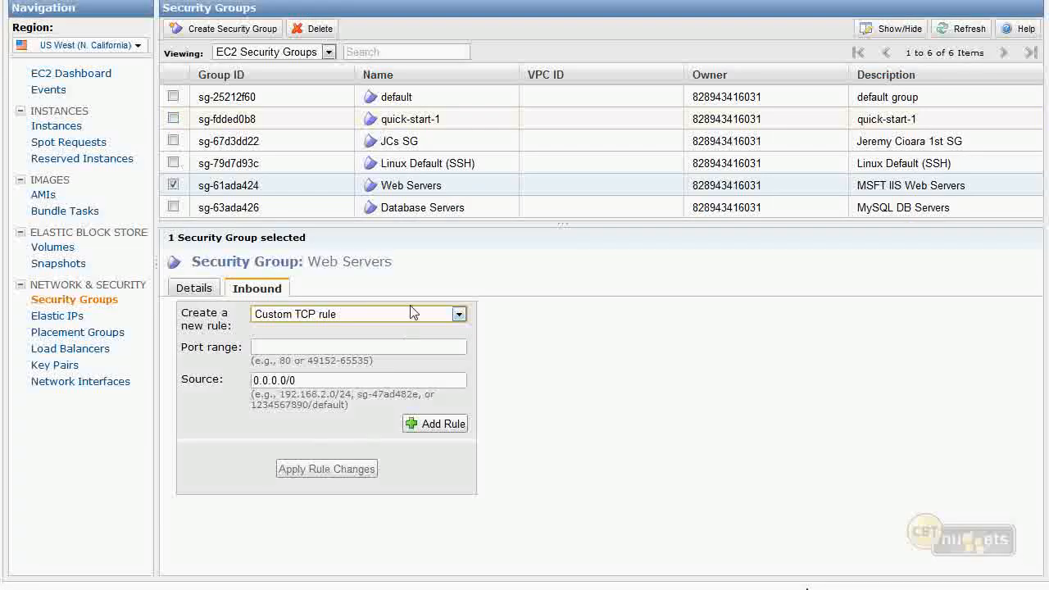
left_click(429, 315)
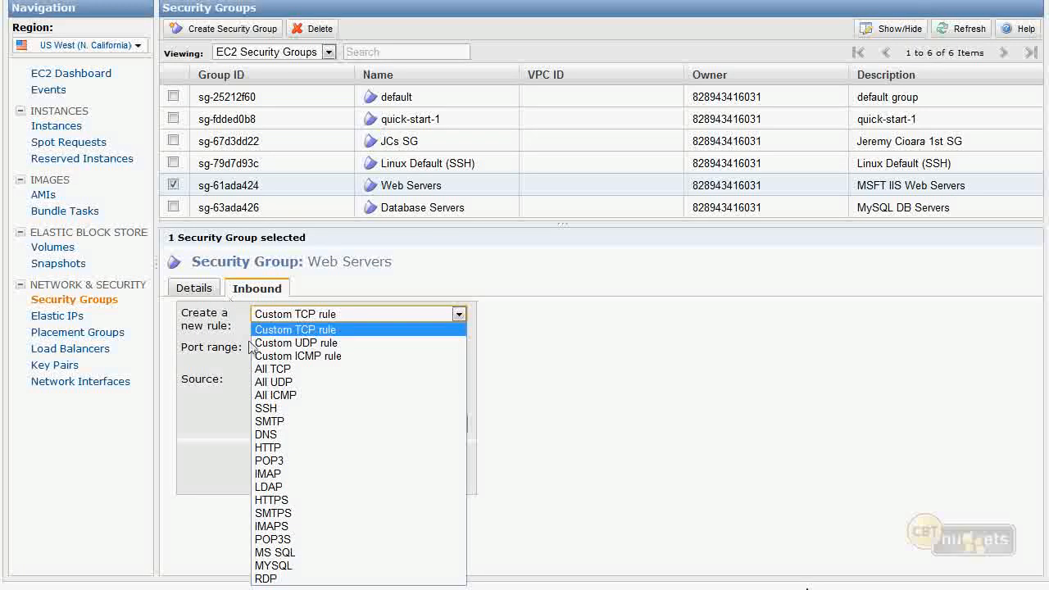
left_click(334, 448)
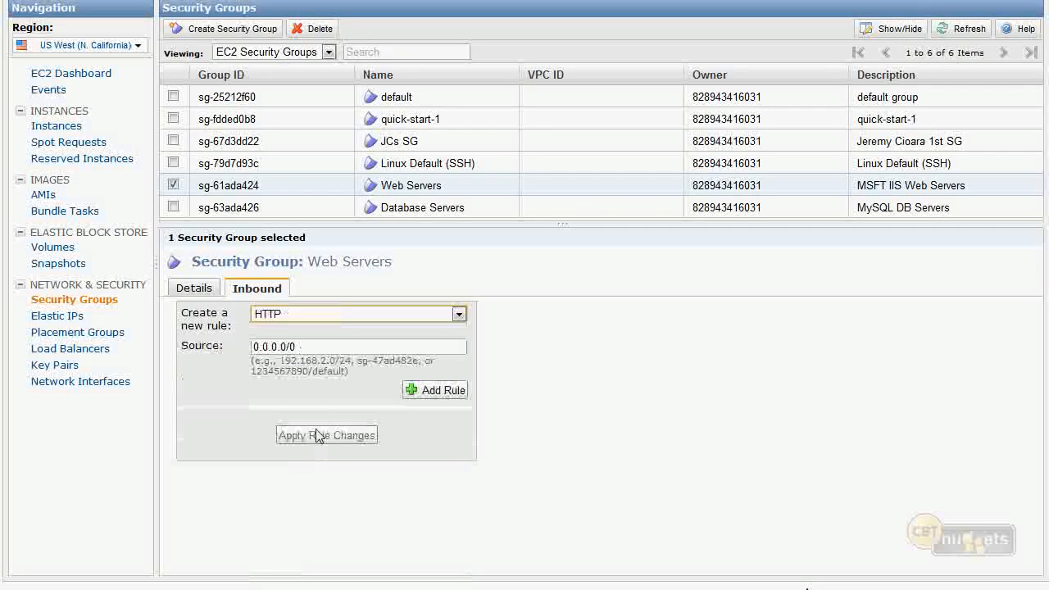
- Set the HTTP rule's source to 208.50.0.0/16
left_click_drag(315, 347, 256, 346)
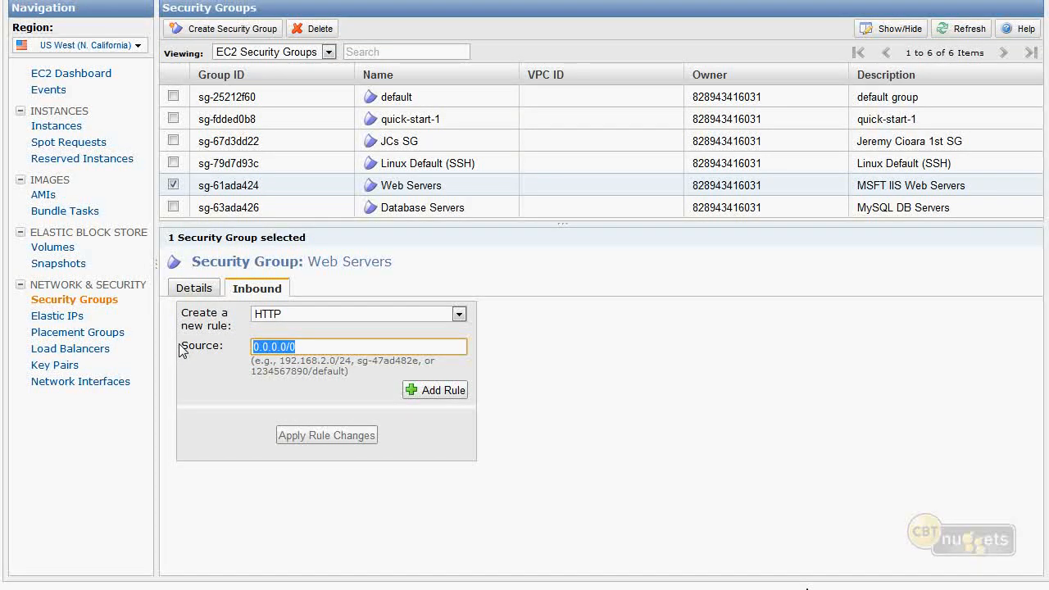
type("208.50.0.0/16")
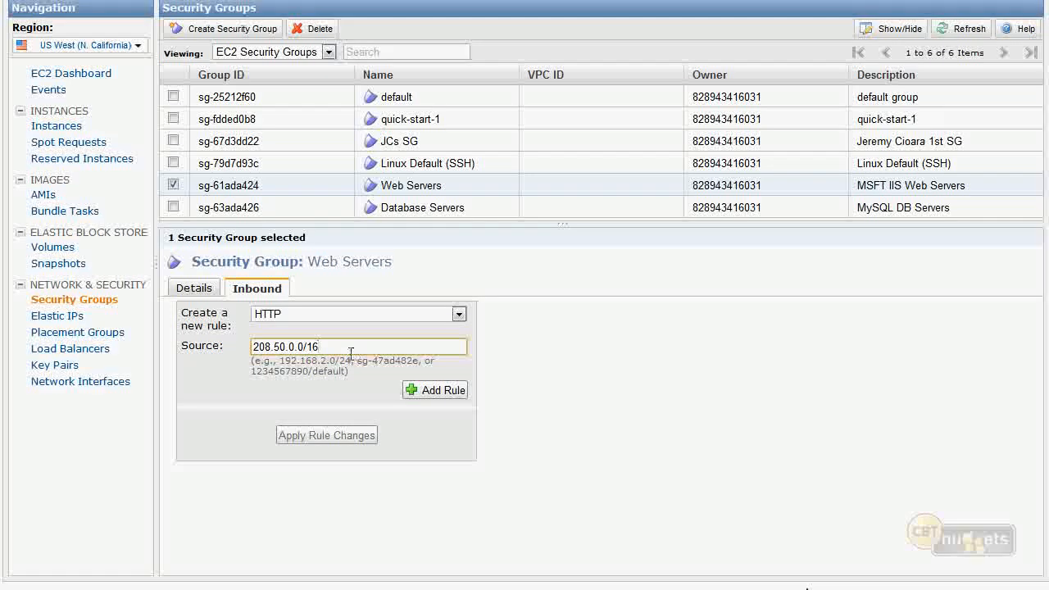
double_click(312, 345)
left_click_drag(284, 345, 242, 350)
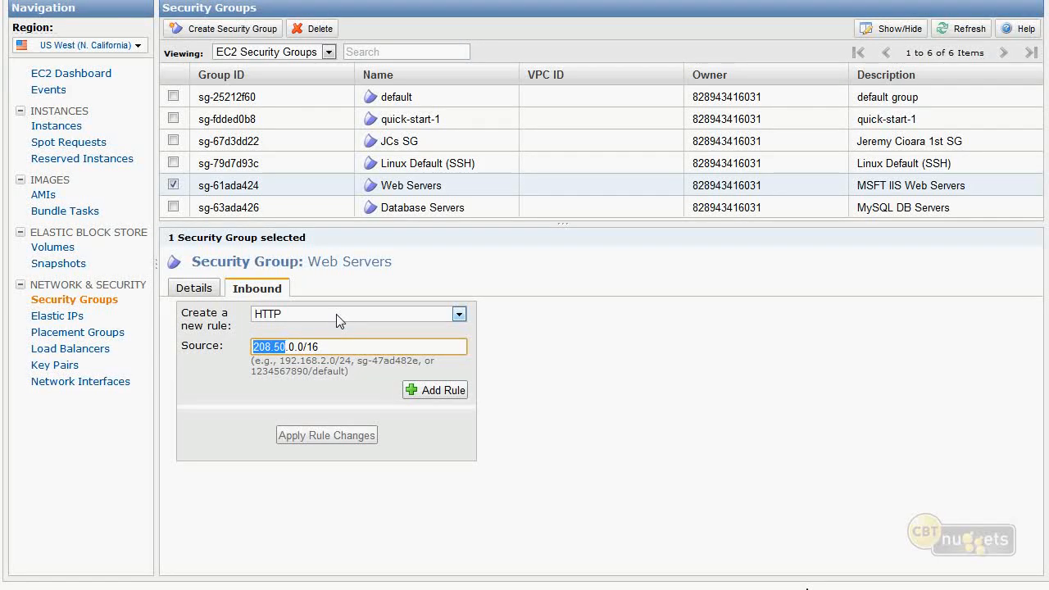
left_click(305, 347)
double_click(268, 347)
left_click(272, 346)
left_click_drag(271, 347, 245, 350)
left_click(282, 347)
left_click_drag(295, 346, 297, 348)
left_click(296, 348)
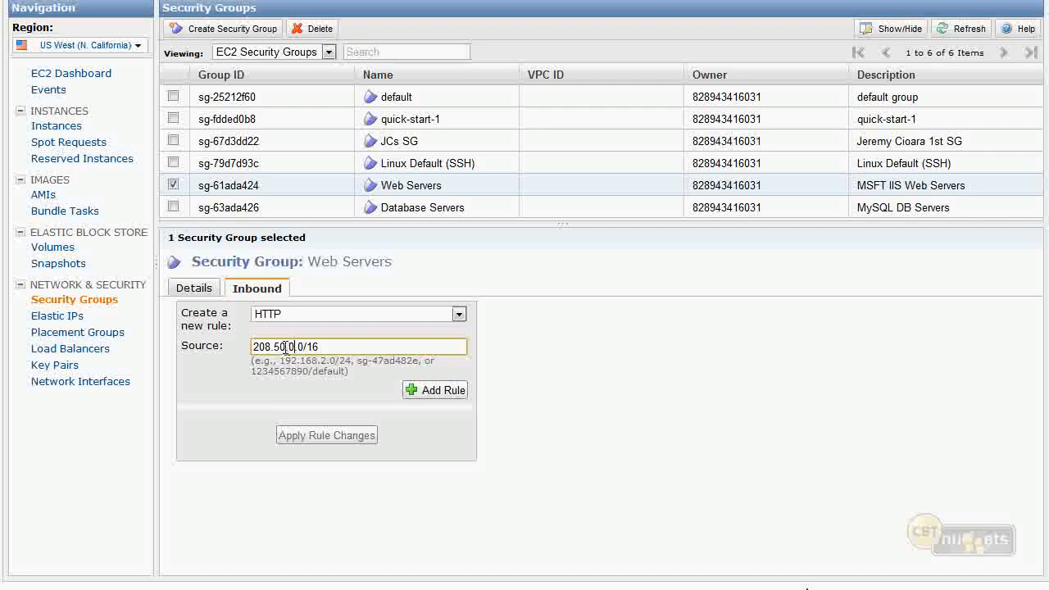
- Change the HTTP rule's source to 208.0.0.0/8 and after that to 208.0.0.0/24
double_click(315, 348)
double_click(283, 348)
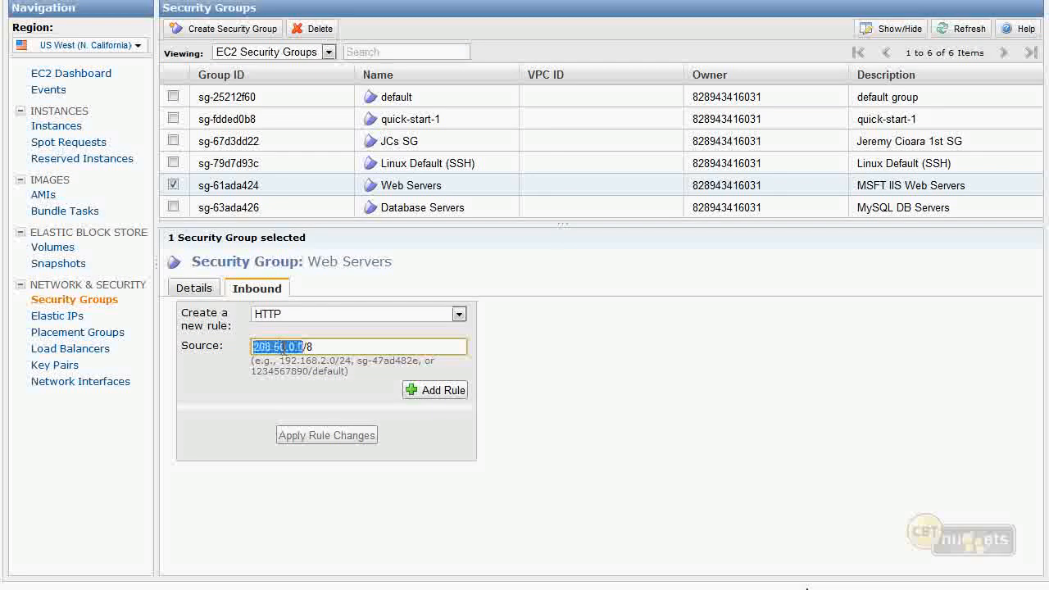
left_click(284, 347)
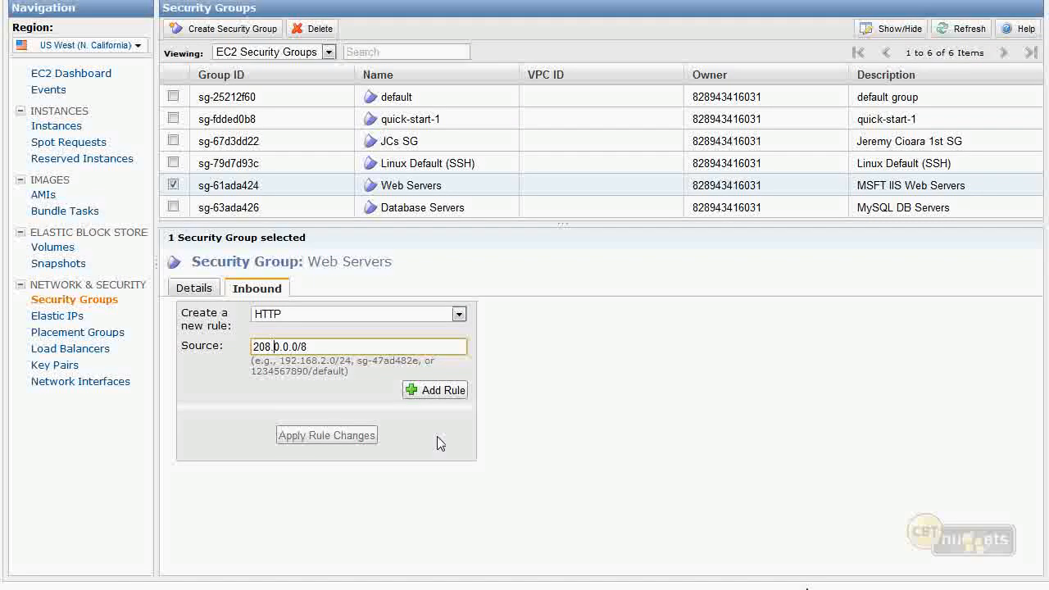
left_click(324, 350)
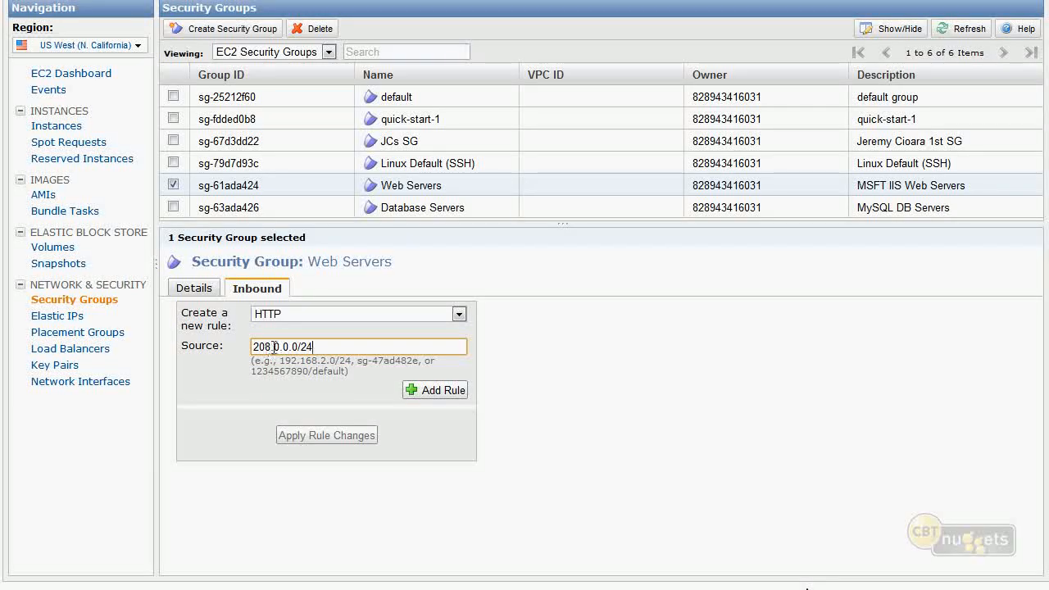
left_click_drag(267, 347, 252, 347)
left_click(282, 347)
double_click(276, 346)
left_click(289, 347)
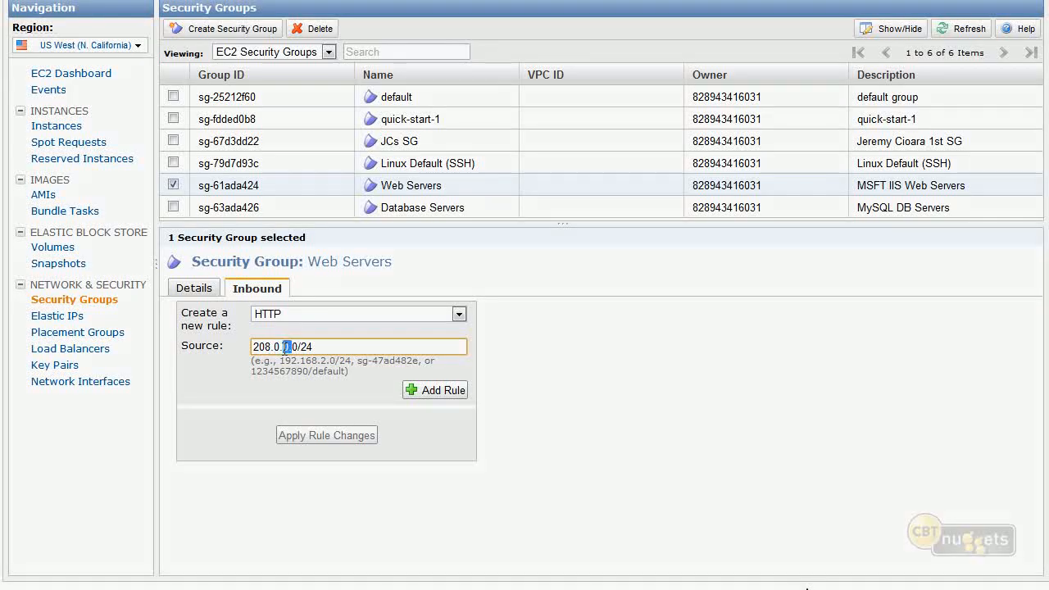
left_click(272, 347)
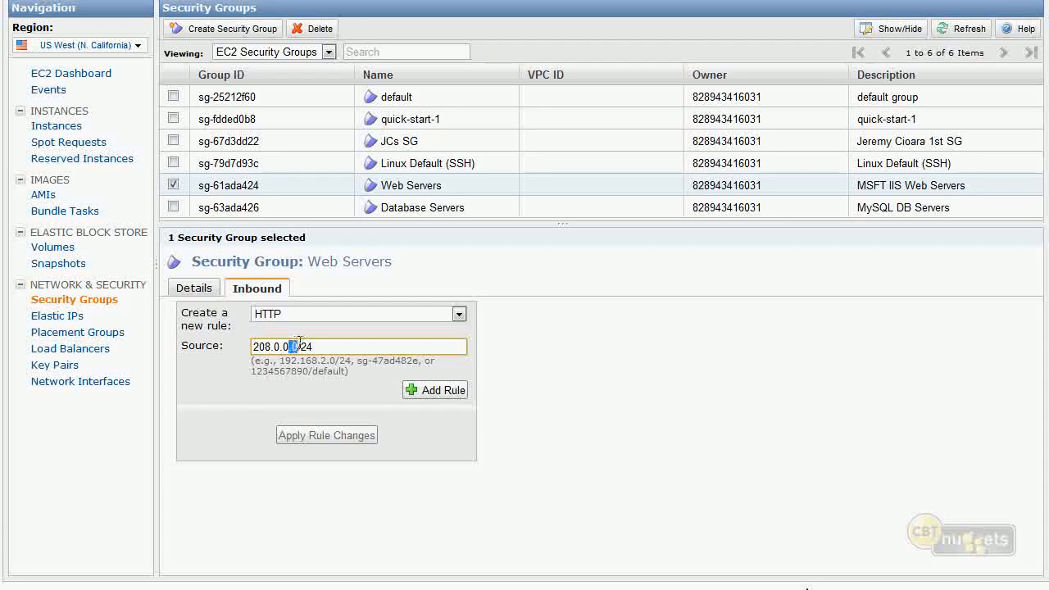
left_click(324, 346)
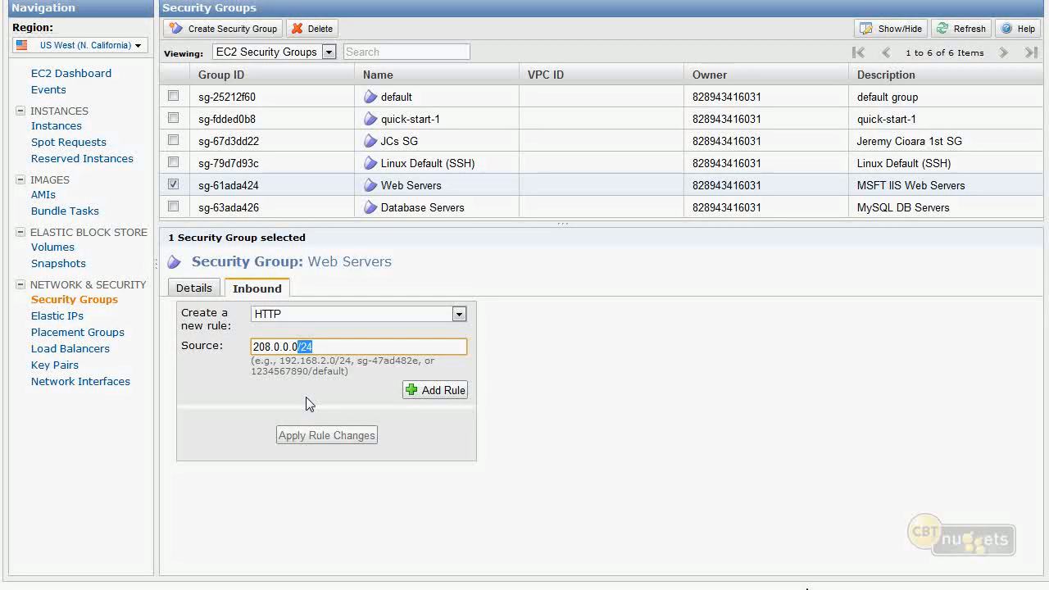
left_click(298, 346)
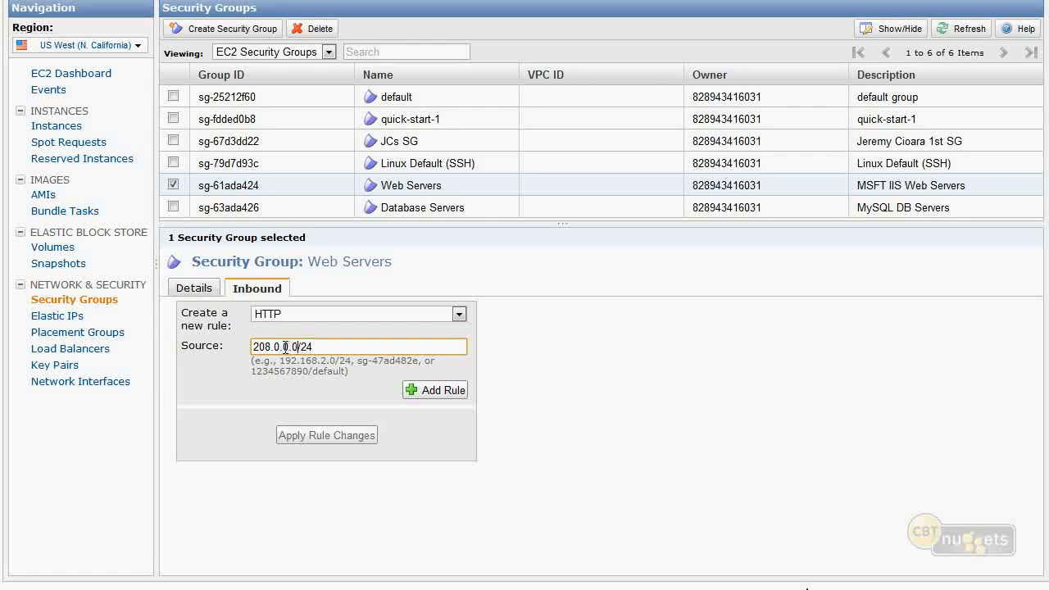
- Set the HTTP rule's source to 0.0.0.0/0 and add the rule to the Web Servers inbound rules
double_click(265, 348)
left_click(268, 348)
key("BackSpace")
key("BackSpace")
key("BackSpace")
type("0")
key("End")
key("BackSpace")
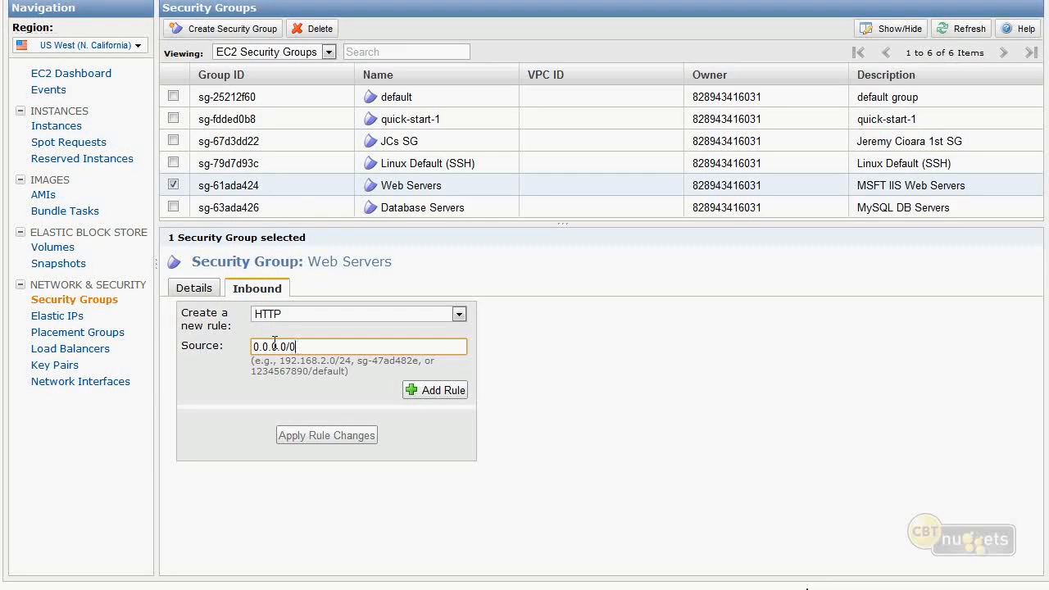
type("0")
left_click_drag(282, 346, 239, 351)
left_click(293, 347)
left_click_drag(285, 348, 231, 348)
left_click_drag(298, 348, 291, 348)
left_click(451, 391)
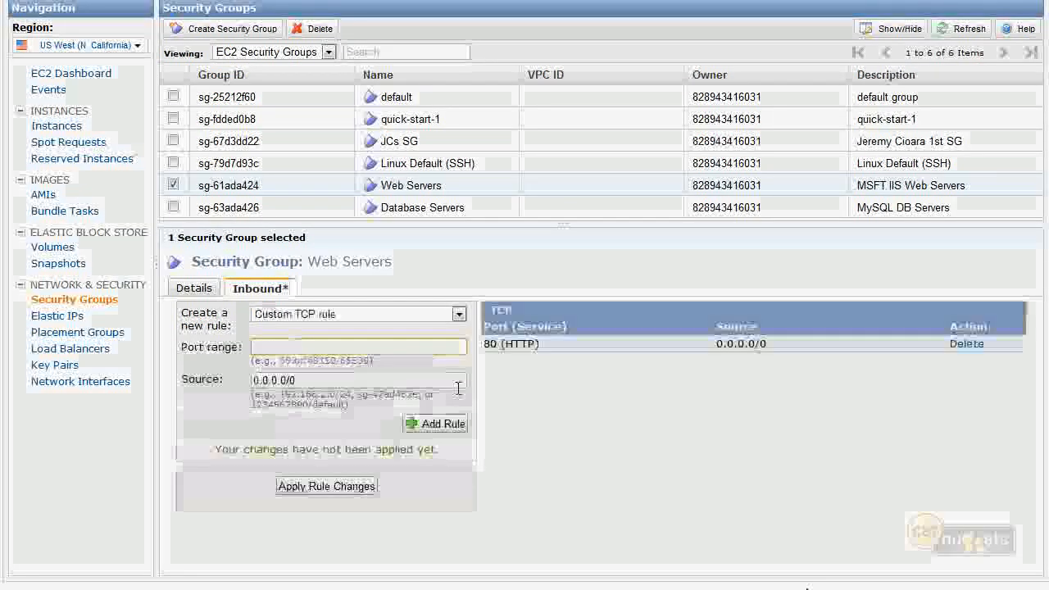
- Try to add a second HTTP rule with source 0.0.0.0/0 to the Web Servers group
left_click(442, 316)
left_click(377, 447)
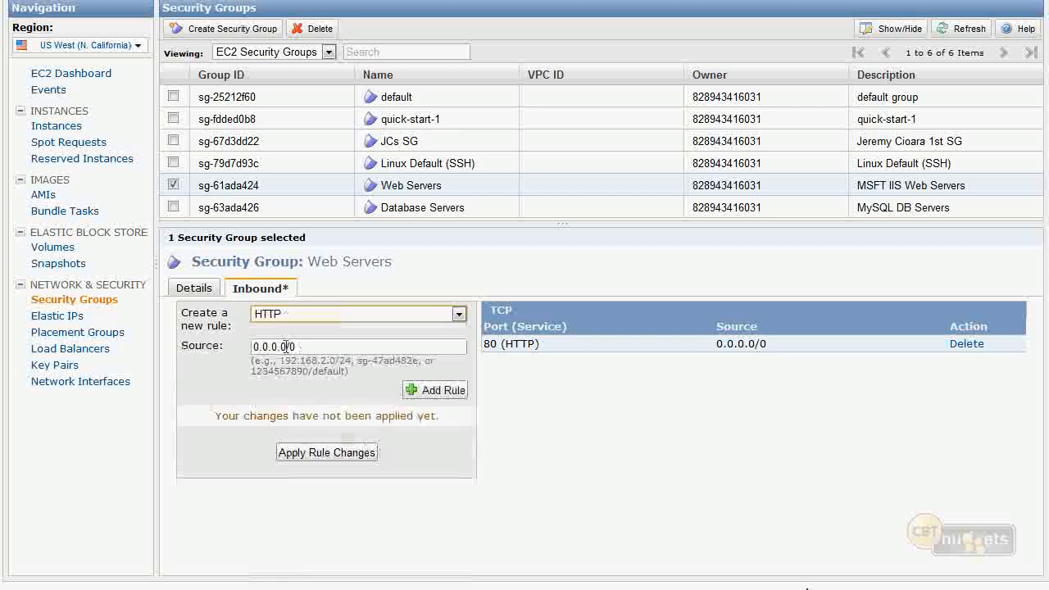
left_click(432, 390)
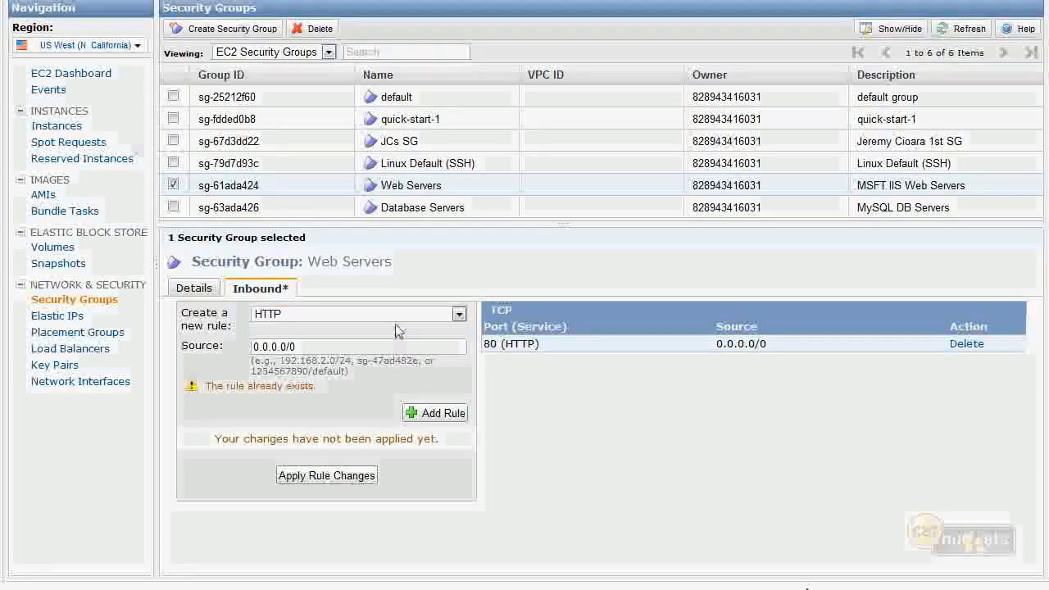
- Add an HTTPS inbound rule with source 0.0.0.0/0 to the Web Servers group
left_click(405, 315)
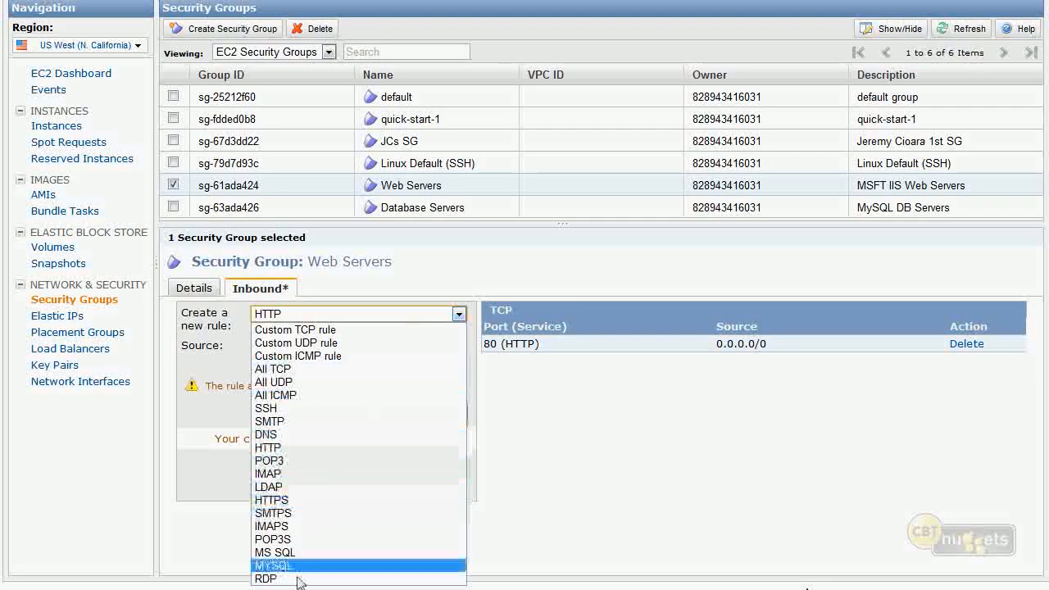
left_click(302, 501)
left_click(431, 413)
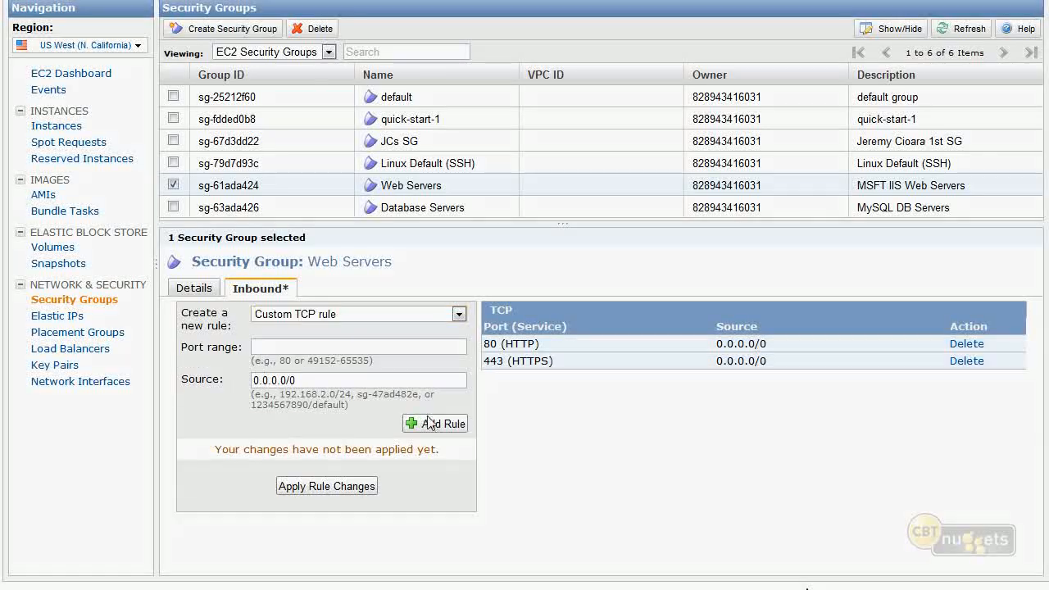
- Add an RDP inbound rule with source 0.0.0.0/0 and apply the Web Servers rule changes
left_click(326, 315)
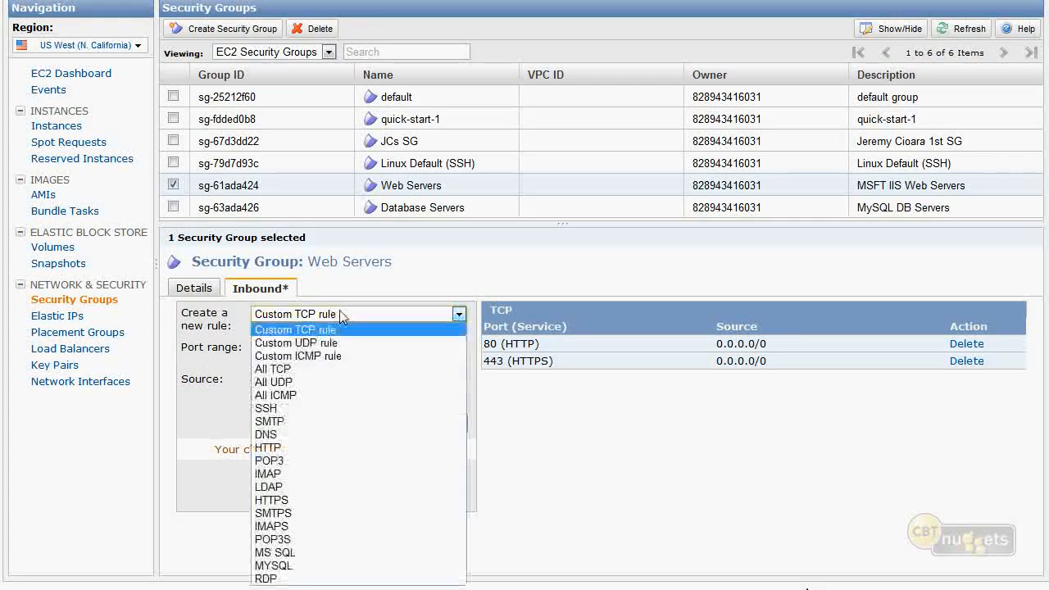
left_click(280, 579)
left_click(433, 391)
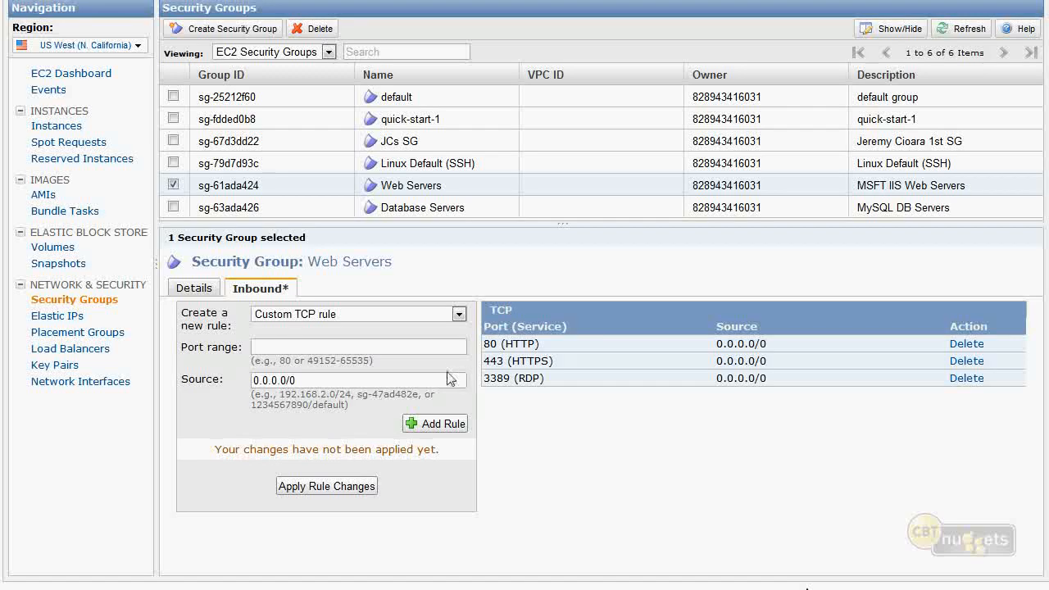
left_click(348, 486)
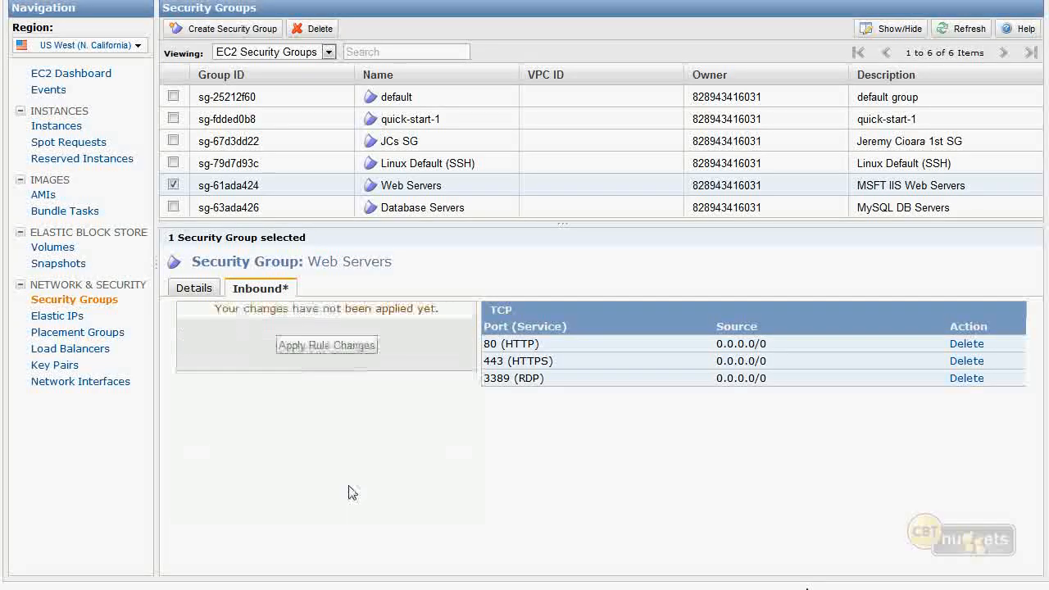
- Add a custom TCP inbound rule to the Database Servers group for port 3306 with the Web Servers group as source
left_click(400, 205)
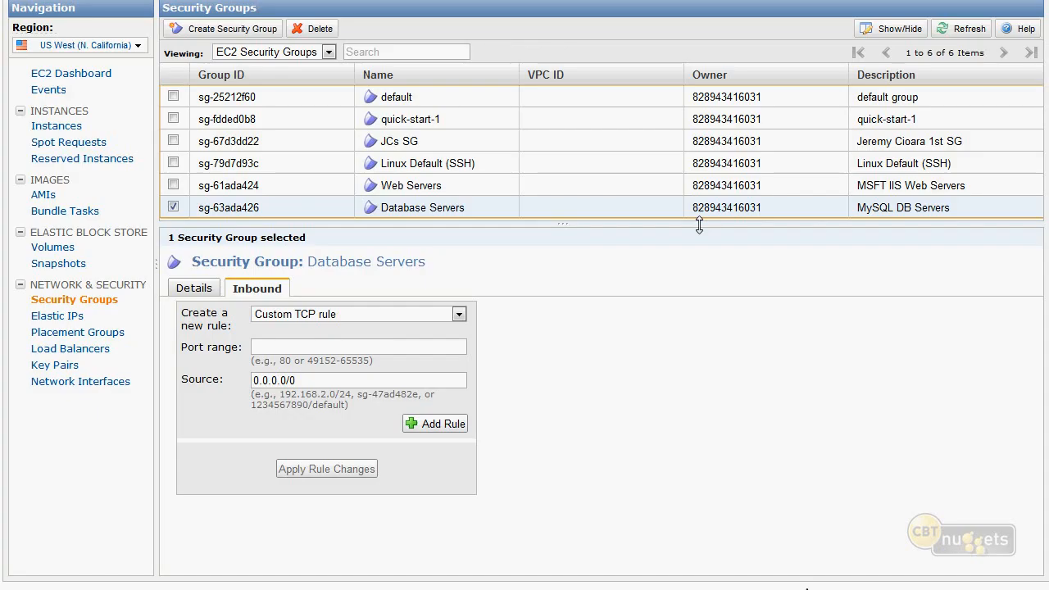
left_click(401, 315)
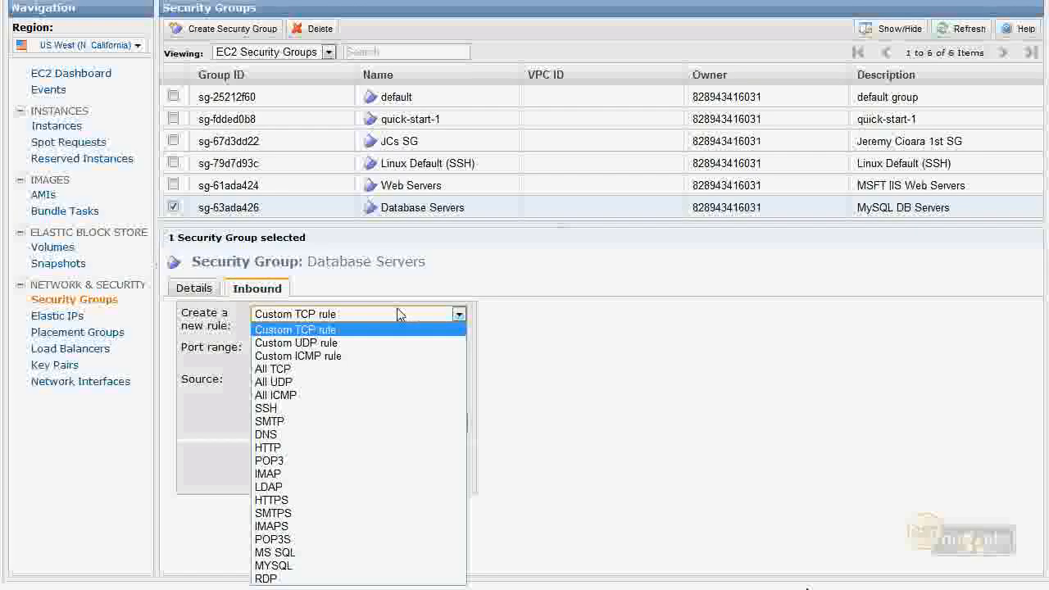
left_click(358, 566)
left_click(311, 319)
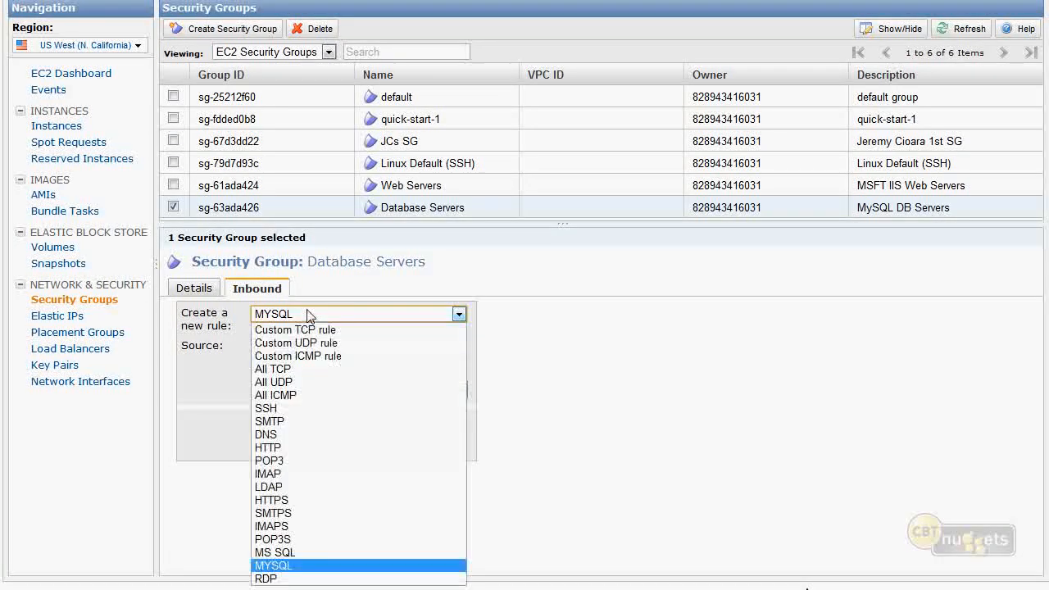
left_click(321, 328)
left_click(294, 348)
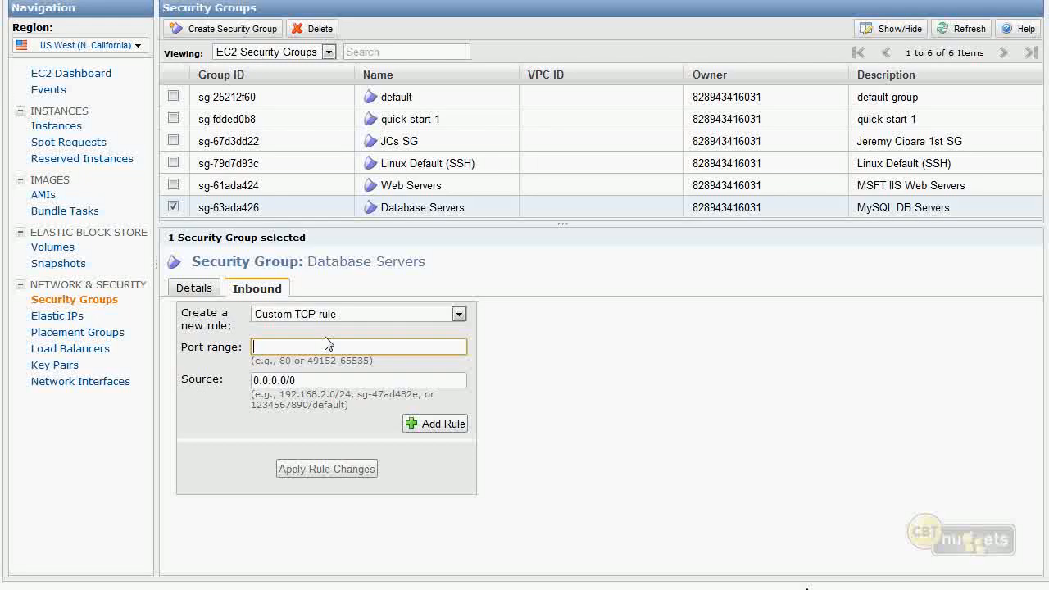
type("33p0")
left_click_drag(340, 379, 175, 381)
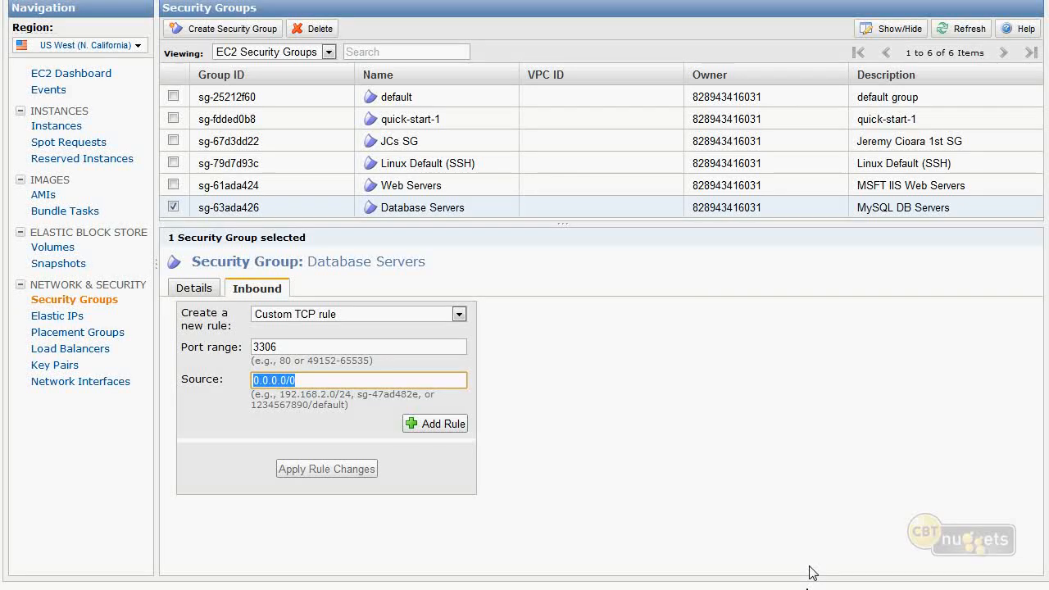
type("Web")
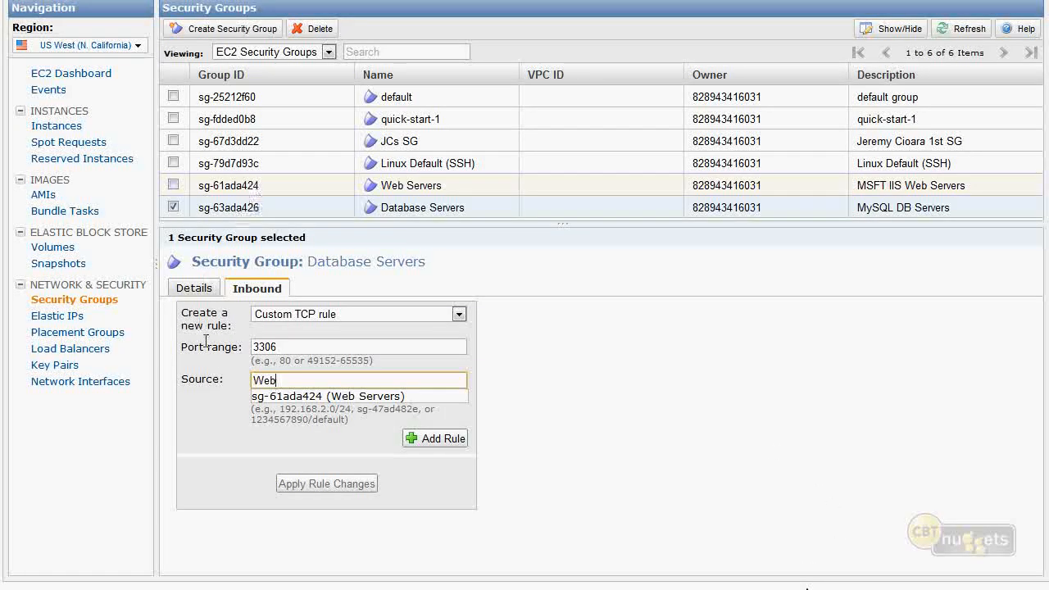
left_click(350, 396)
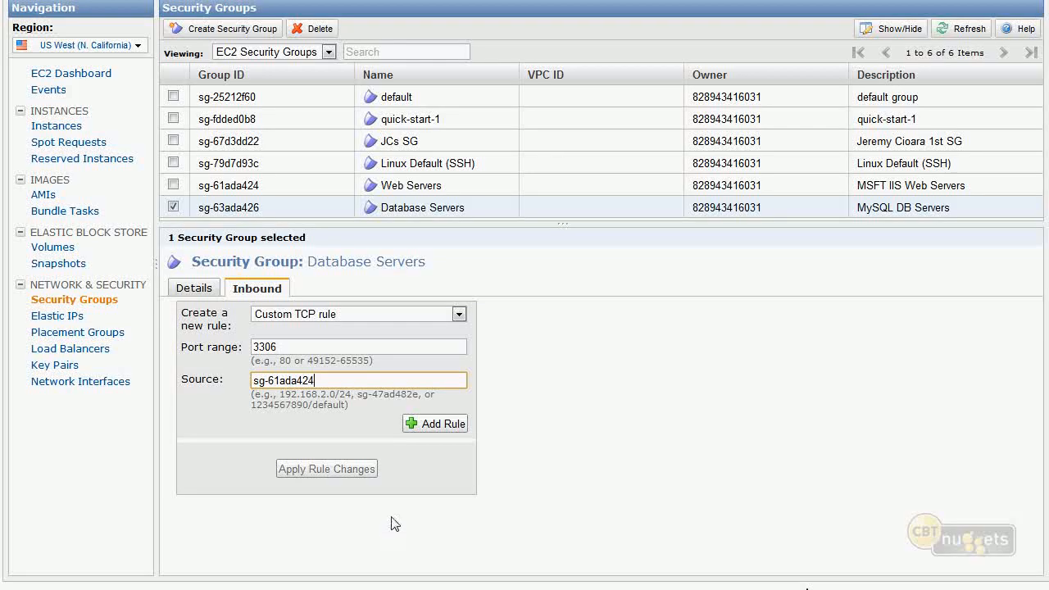
left_click(430, 424)
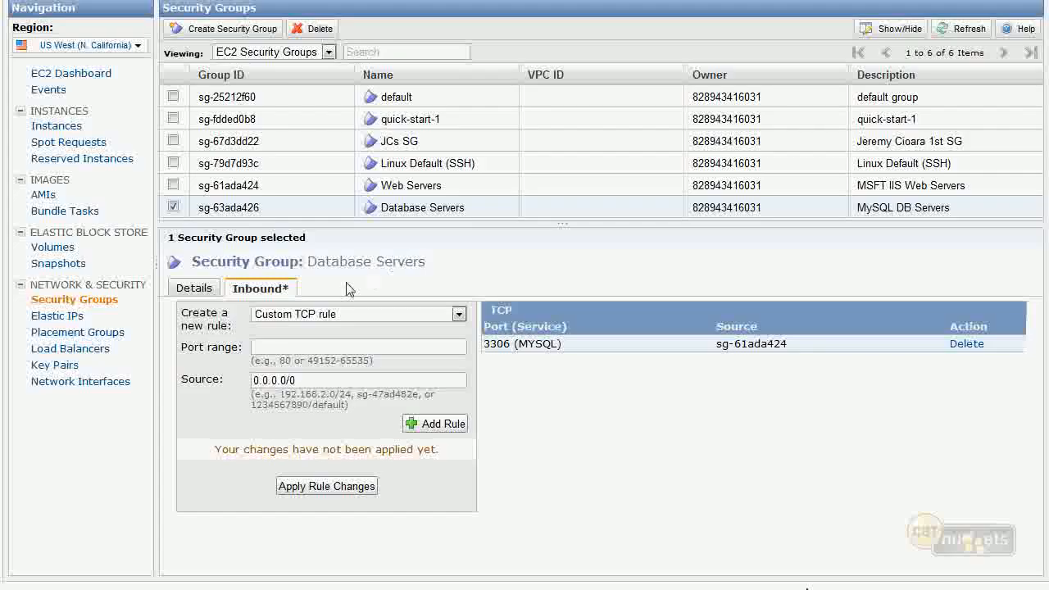
- Add an All ICMP inbound rule to the Database Servers group with the Web Servers group as source
left_click(330, 315)
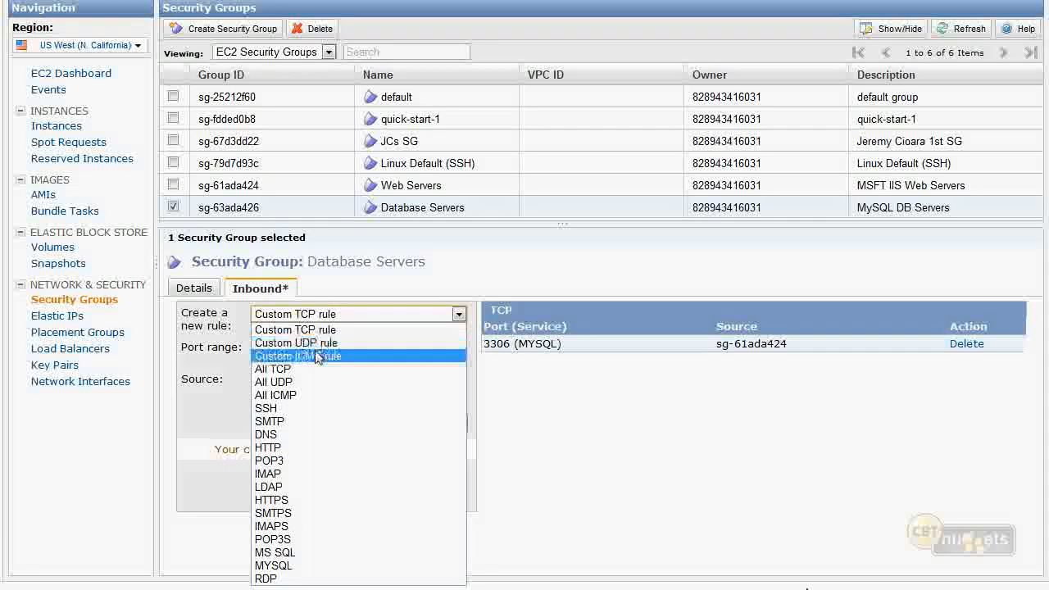
left_click(283, 394)
left_click(320, 346)
triple_click(320, 344)
type("Web")
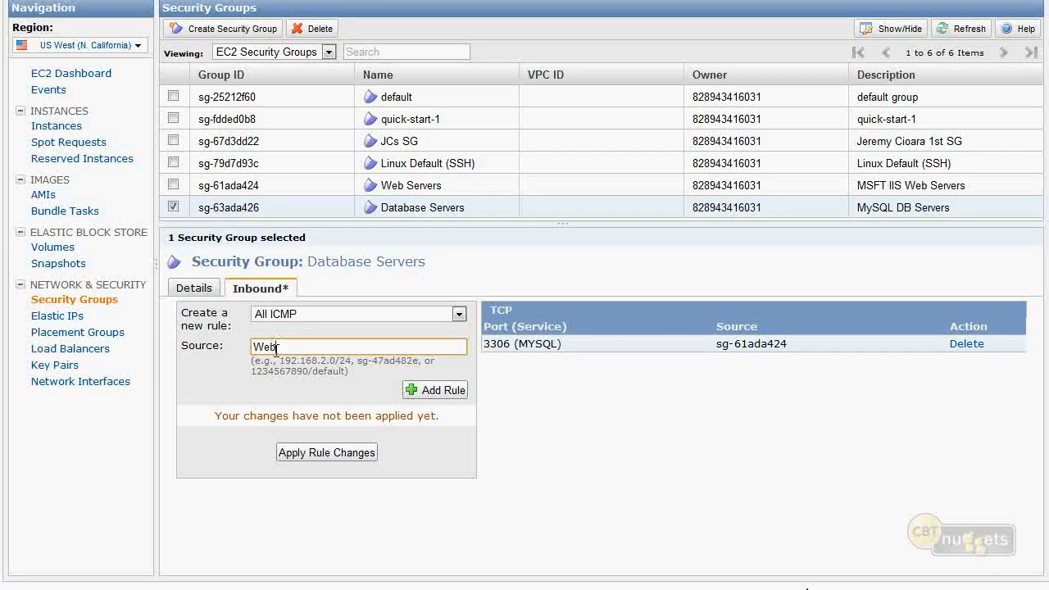
left_click(291, 363)
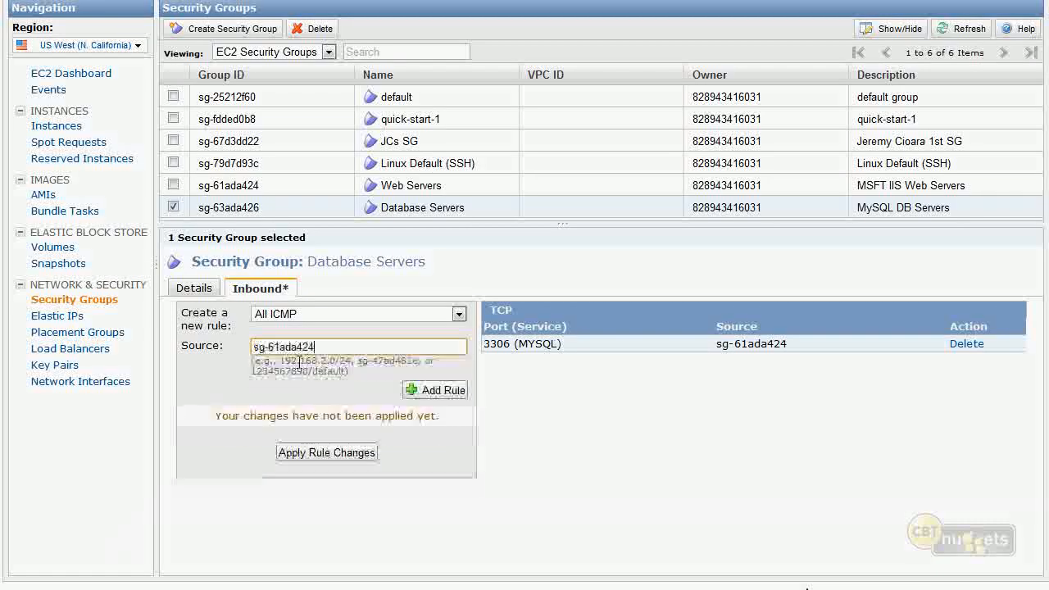
left_click(443, 390)
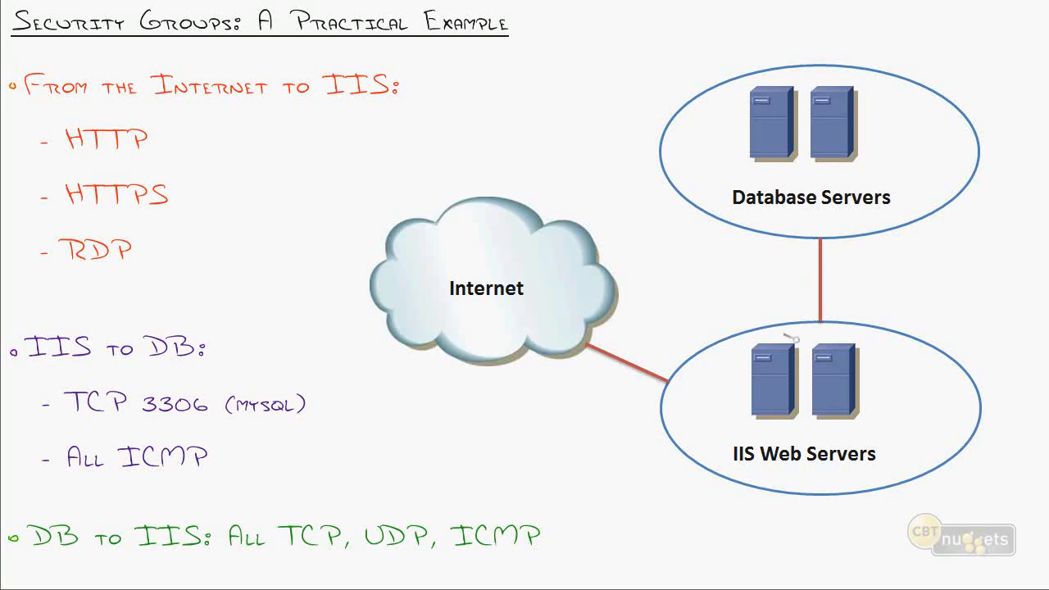
mouse_move(795, 327)
left_mouse_down()
mouse_move(790, 218)
mouse_move(794, 228)
left_mouse_up()
left_click_drag(828, 266, 844, 267)
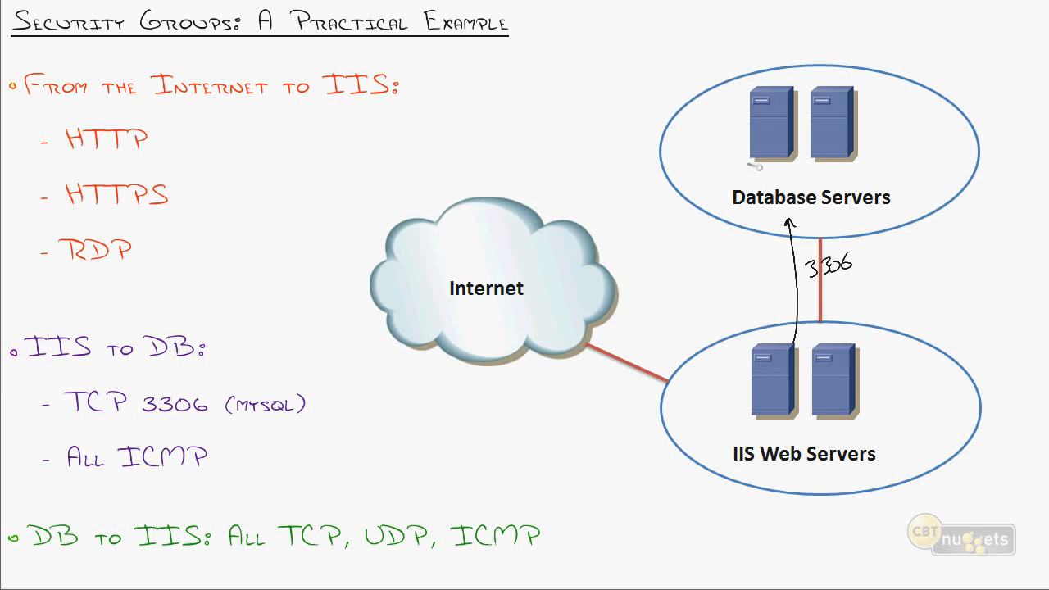